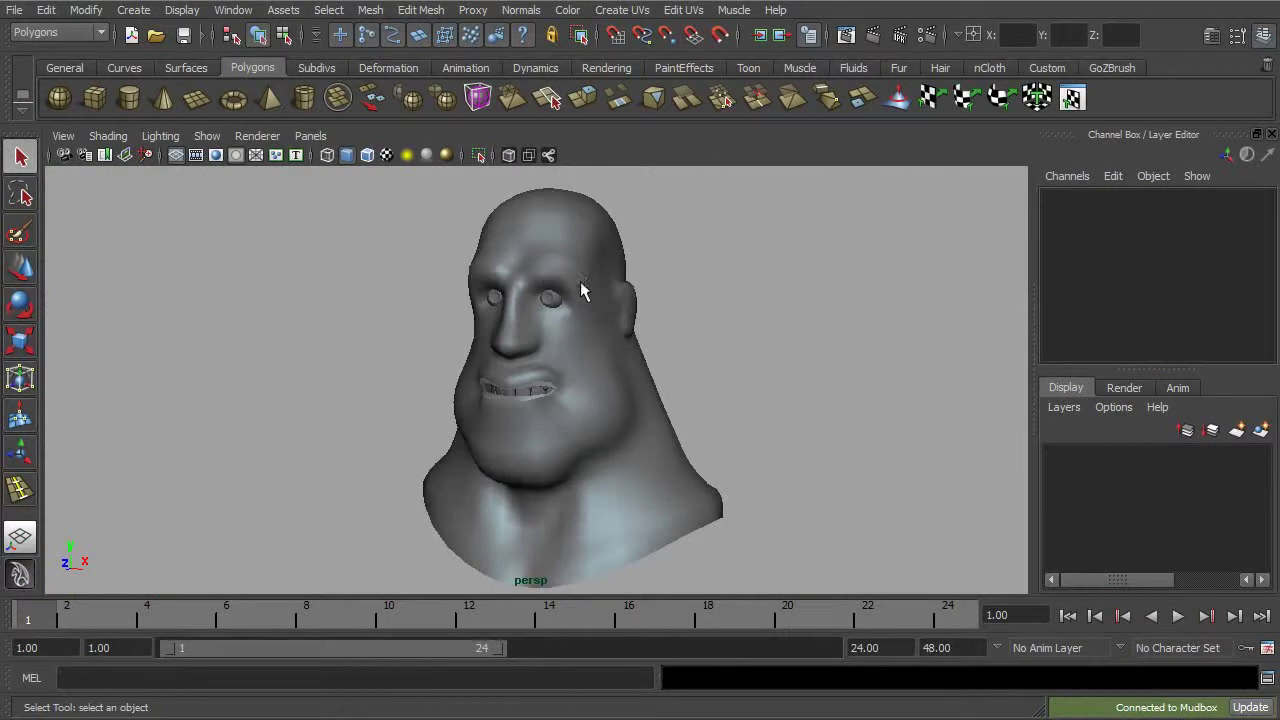
Step: Examine the mouth opening up close, picking out the teeth and gums meshes inside it
middle_click_drag(546, 402, 581, 362, "alt")
right_click_drag(585, 366, 932, 456, "alt")
middle_click_drag(812, 388, 733, 456, "alt")
right_click_drag(733, 458, 826, 423, "alt")
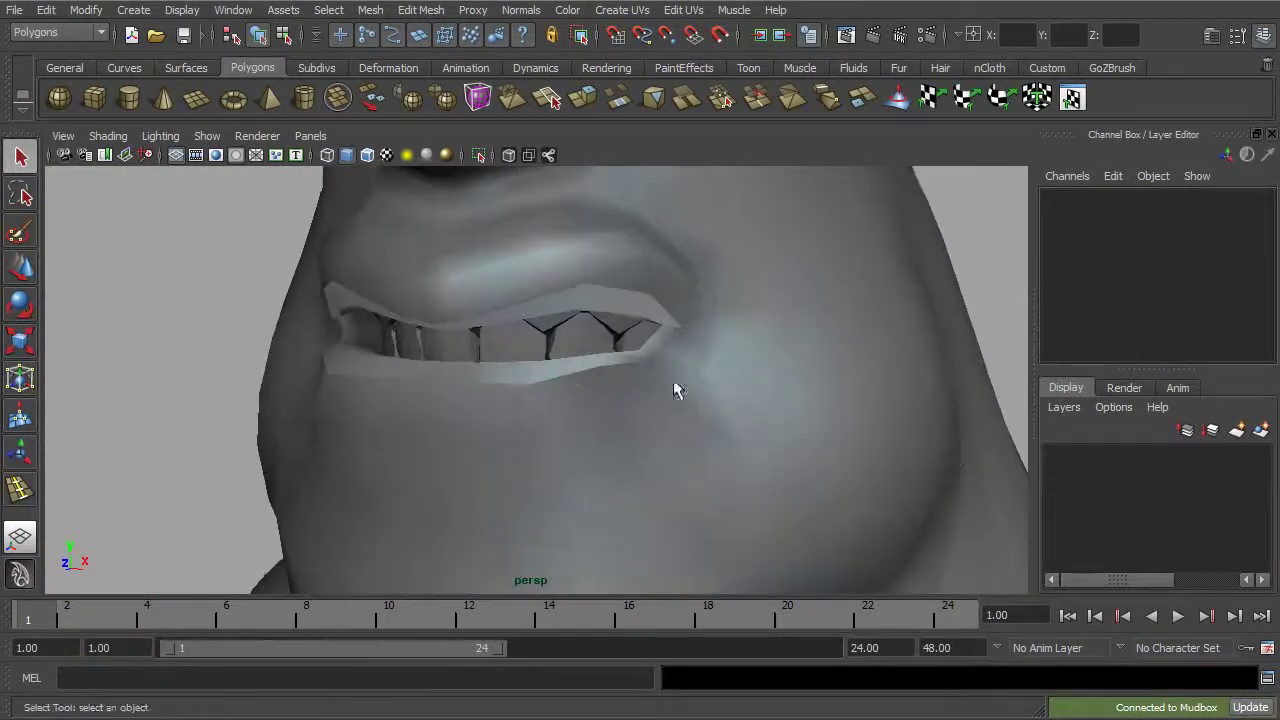
left_click(600, 366)
right_click_drag(626, 374, 600, 349, "alt")
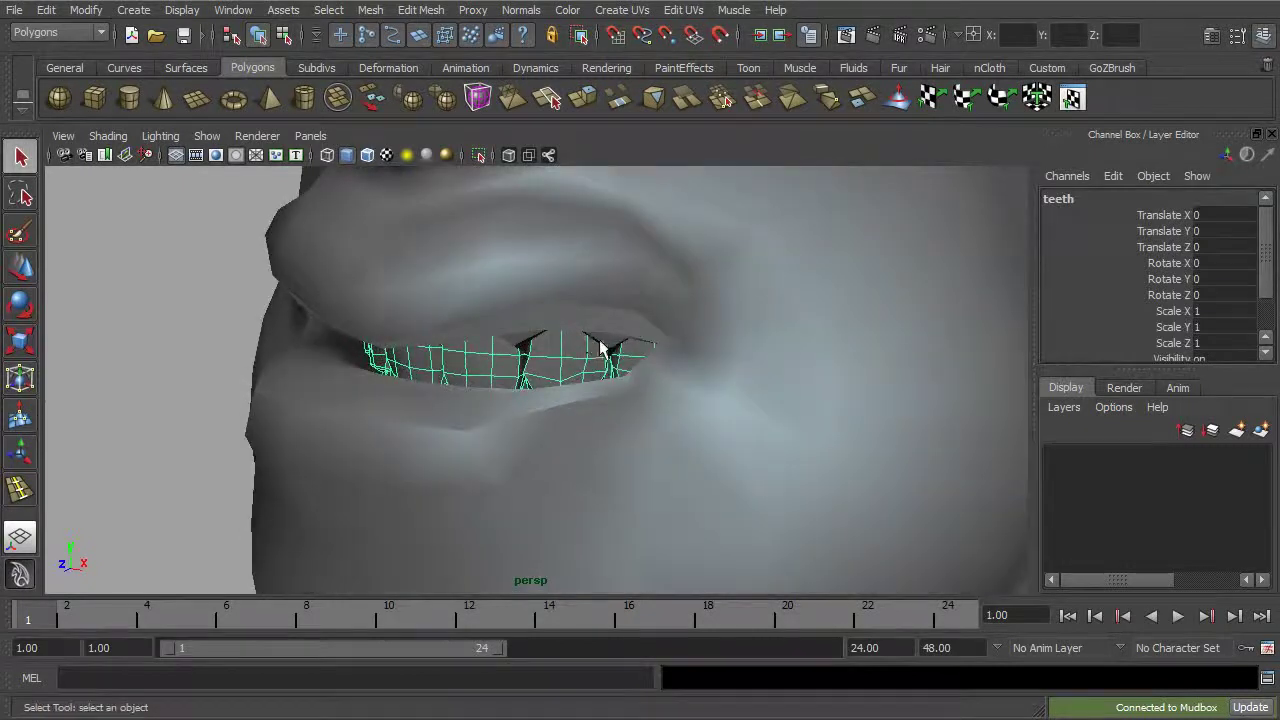
left_click(607, 354)
left_click(605, 370)
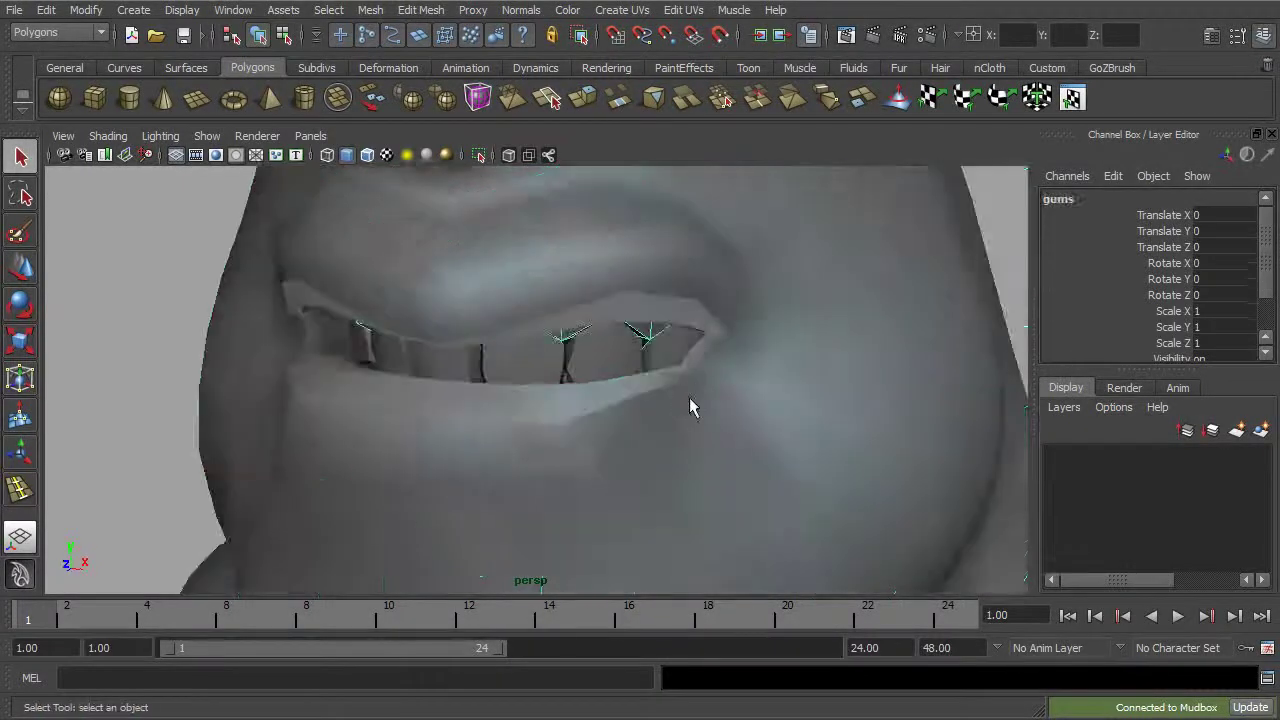
Step: Hide the head mesh and inspect the exposed teeth and gums from several angles
left_click(818, 446)
key("ctrl+h")
left_click_drag(714, 434, 640, 309, "alt")
left_click(640, 312)
left_click_drag(566, 360, 609, 271, "alt")
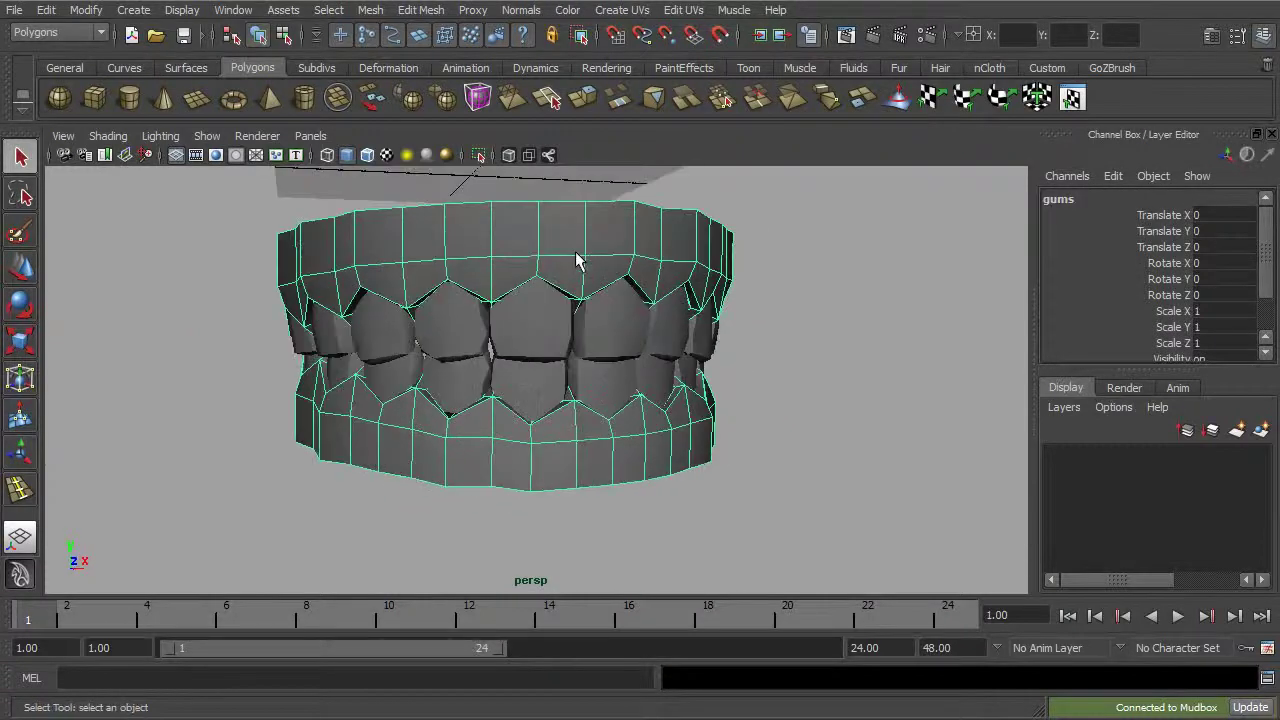
left_click_drag(503, 249, 645, 295, "alt")
left_click(609, 337)
left_click_drag(609, 337, 664, 385, "alt")
left_click_drag(628, 266, 614, 357, "alt")
left_click_drag(677, 424, 614, 398, "alt")
Step: Preview the gums and teeth in smoothed display and return both meshes to unsmoothed display
key("3")
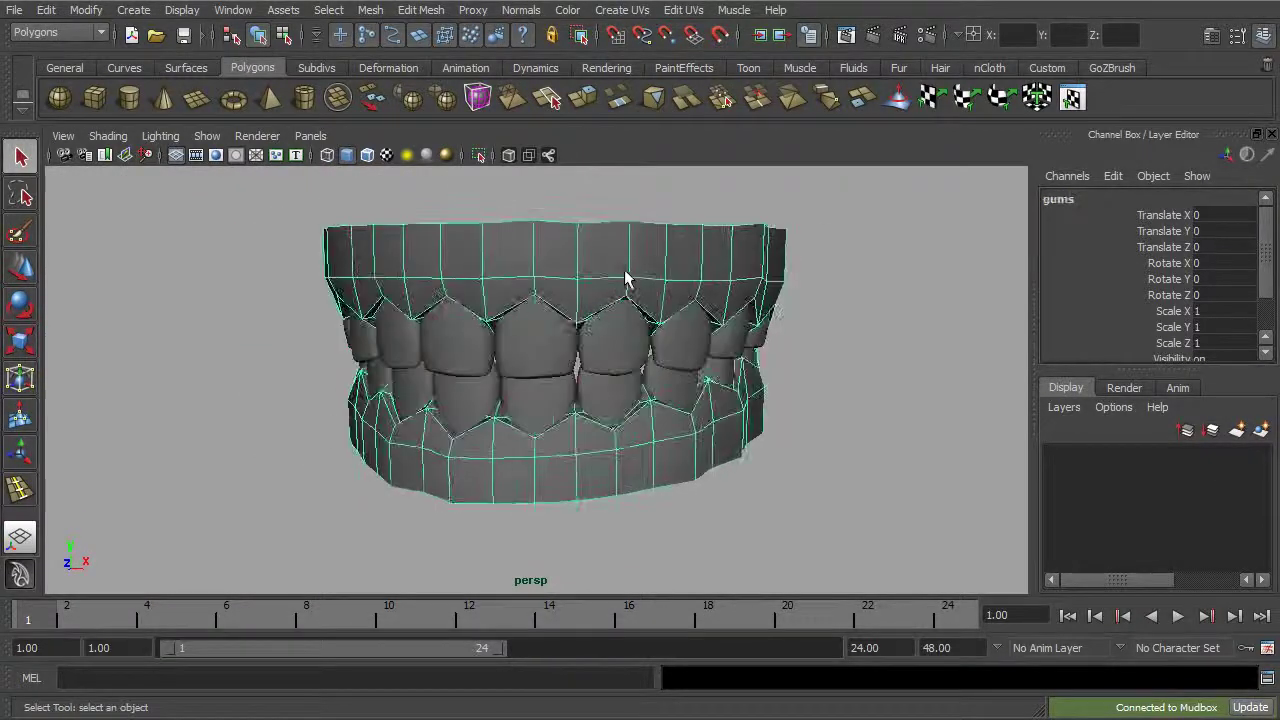
left_click(743, 466)
left_click_drag(691, 466, 709, 423, "alt")
left_click(573, 405)
key("1")
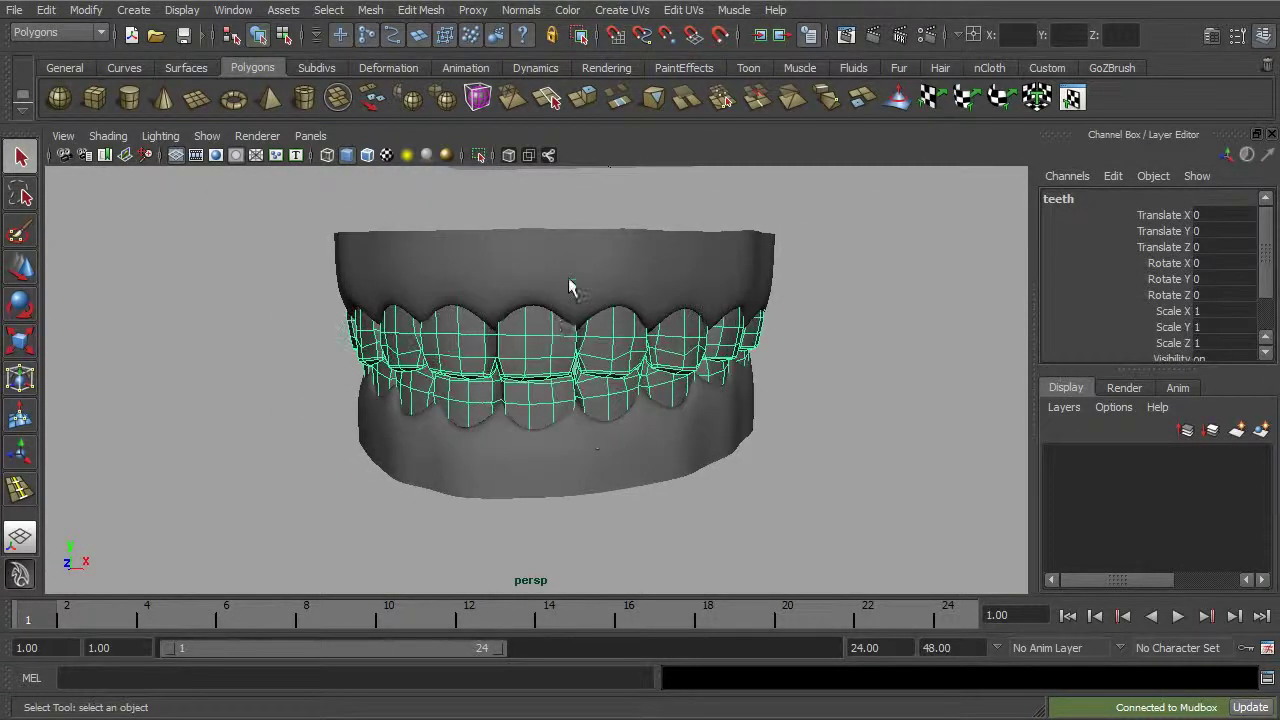
left_click(566, 286)
key("1")
Step: Show the last hidden object to bring the head mesh back around the teeth and gums
left_click(194, 14)
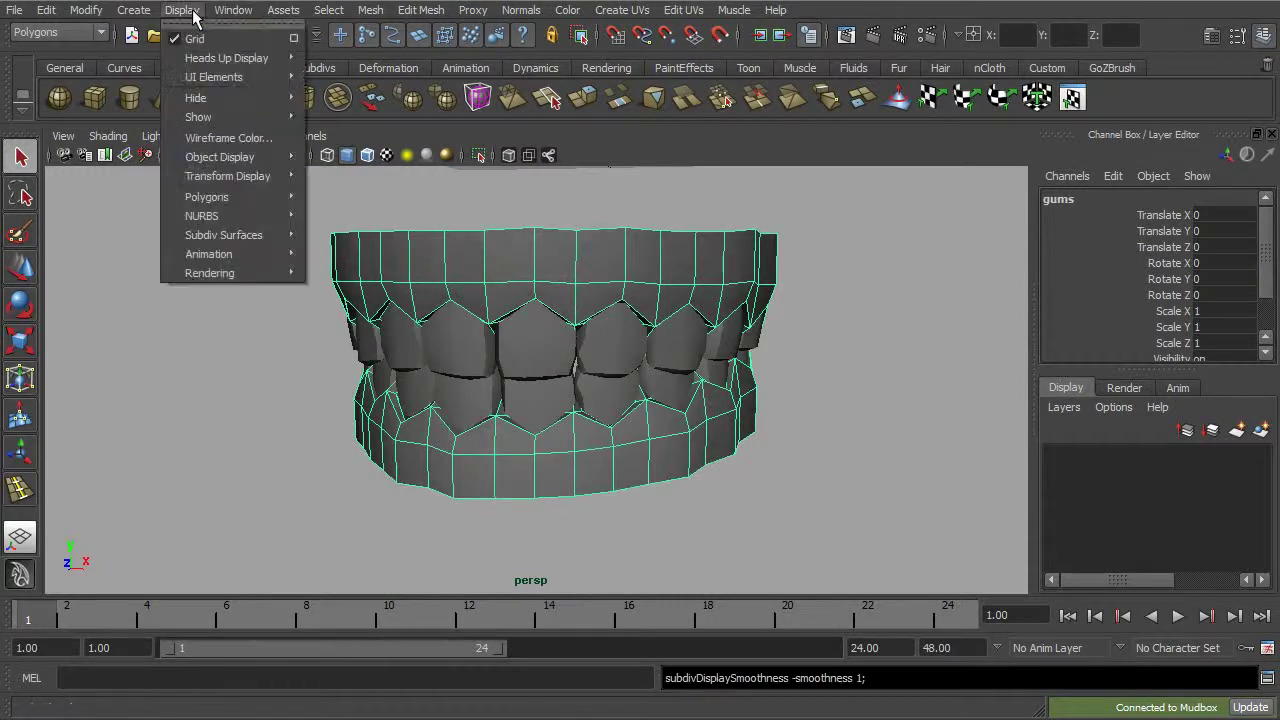
mouse_move(206, 117)
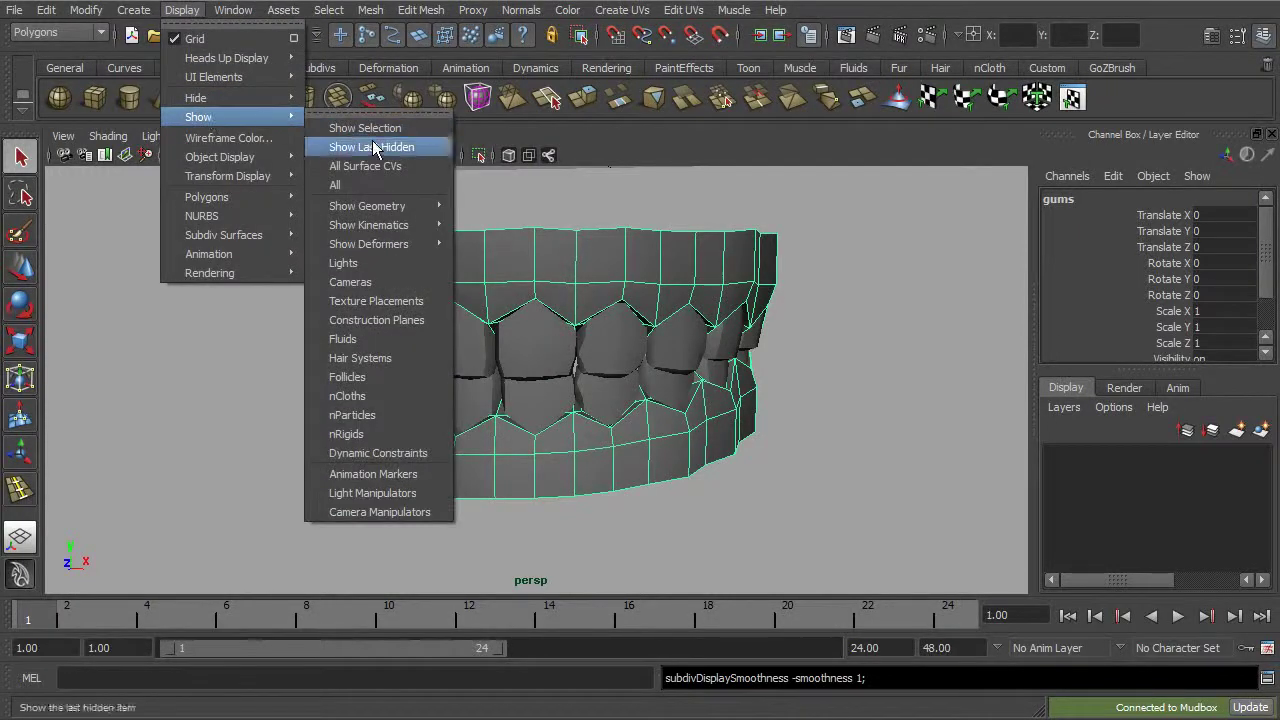
left_click(371, 147)
left_click_drag(751, 280, 600, 305, "alt")
scroll(600, 305, "down", 2)
middle_click_drag(601, 305, 666, 399, "alt")
scroll(714, 405, "down", 2)
left_click_drag(714, 405, 680, 386, "alt")
Step: Select the head mesh, update the current Mudbox scene with it, and import the transferred details with a search distance of 4.00
left_click(689, 400)
left_click_drag(737, 434, 668, 400, "alt")
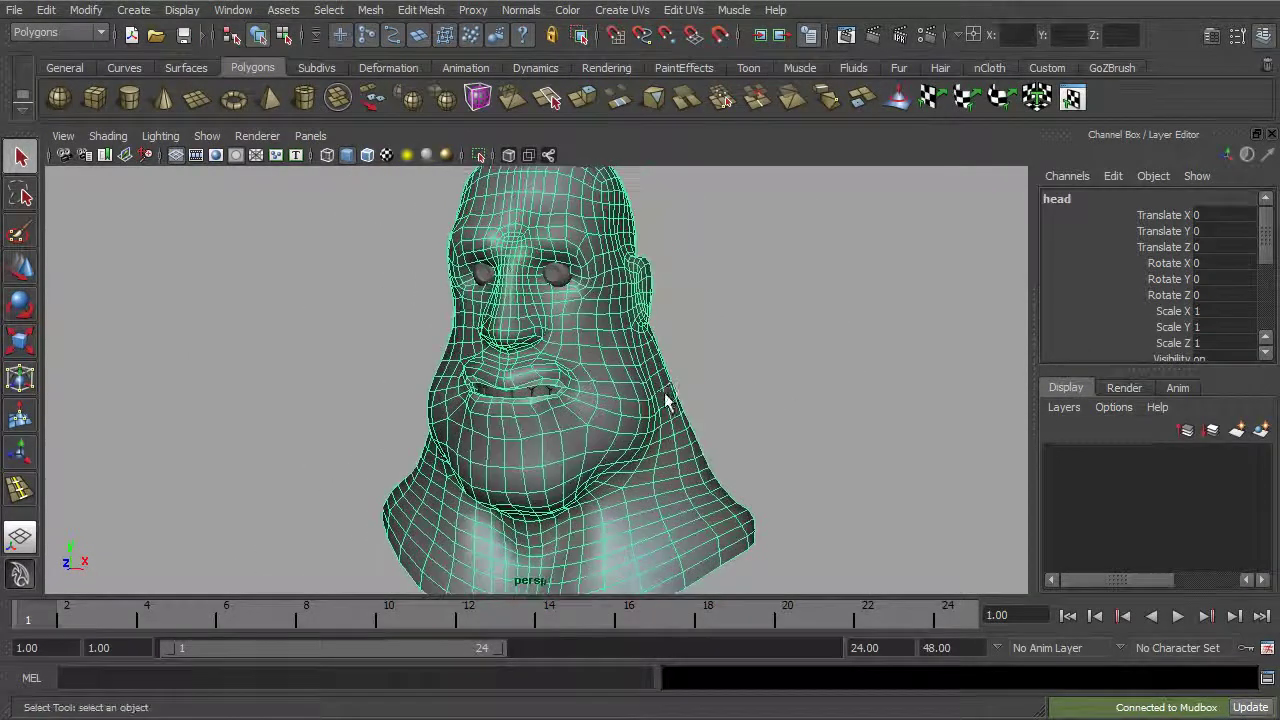
right_click_drag(668, 400, 823, 409, "alt")
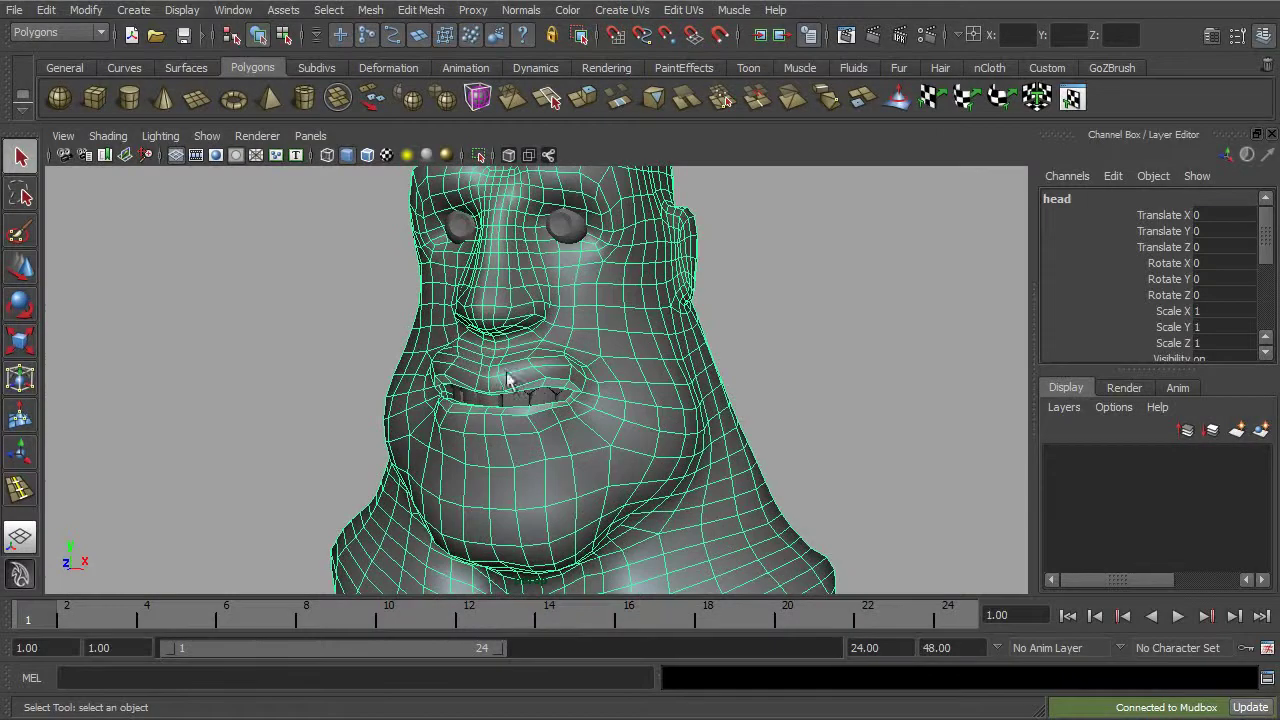
left_click_drag(615, 397, 718, 382, "alt")
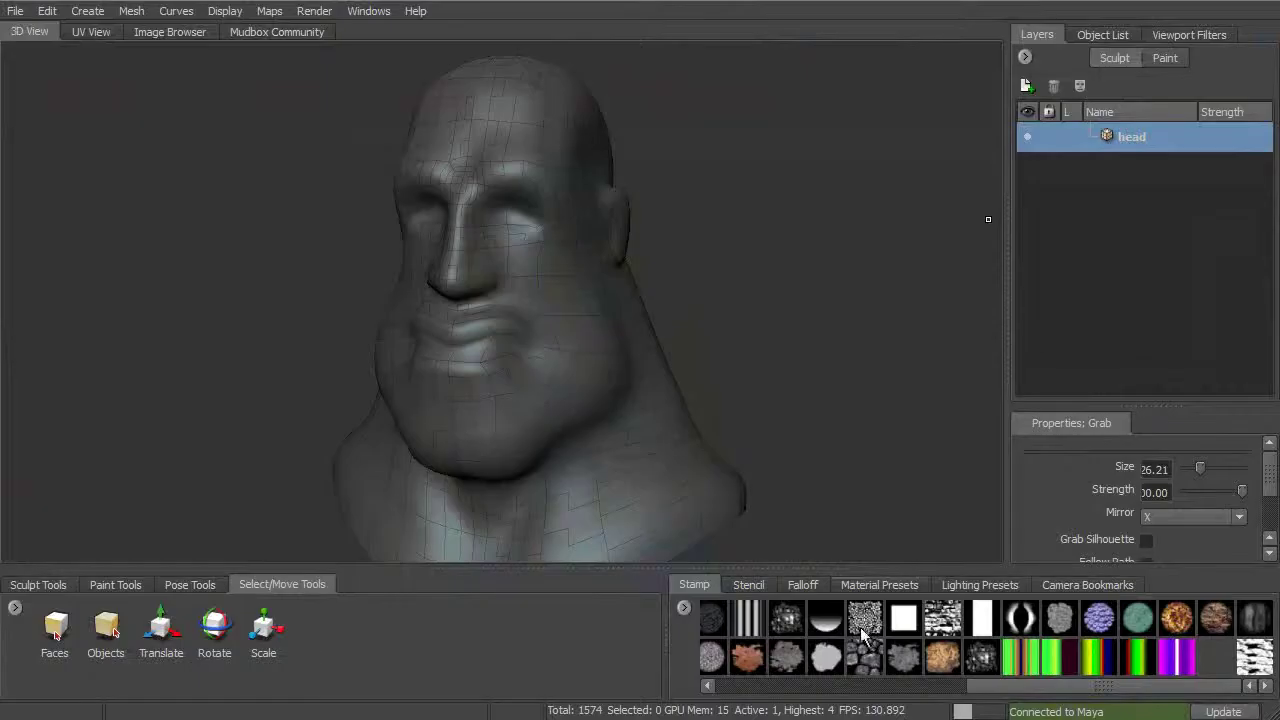
left_click_drag(500, 300, 530, 300, "alt")
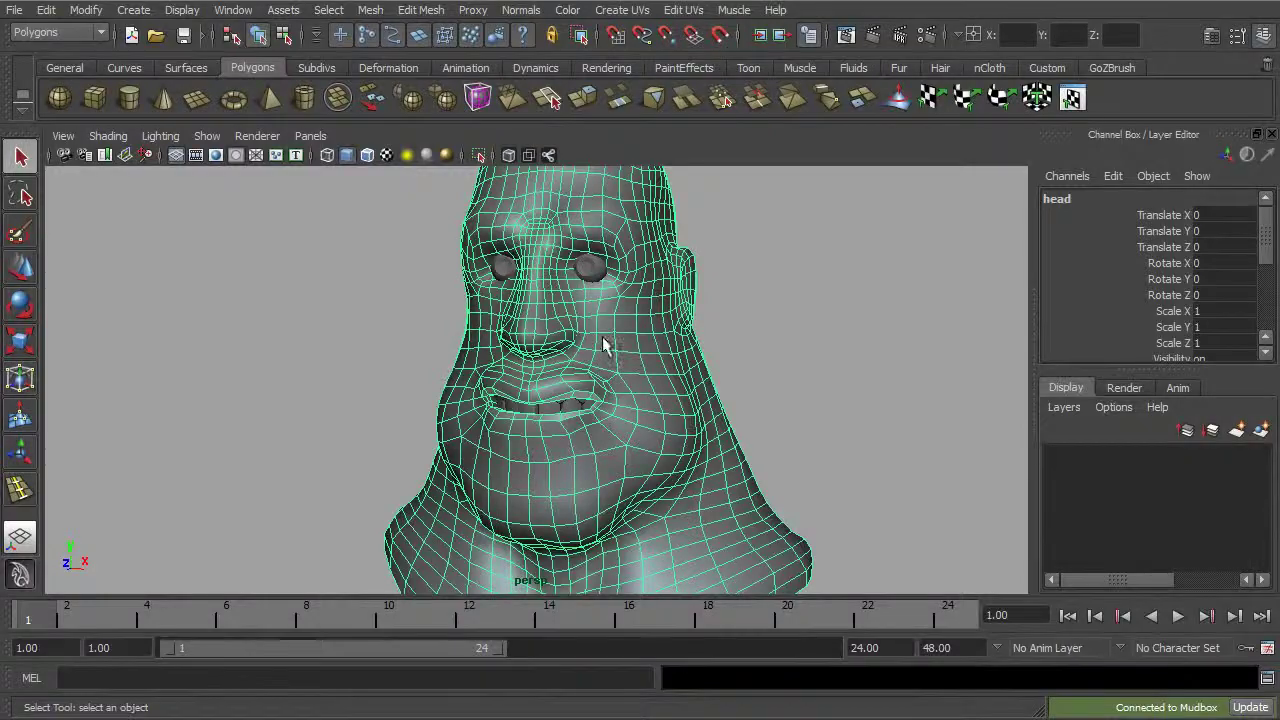
left_click(14, 9)
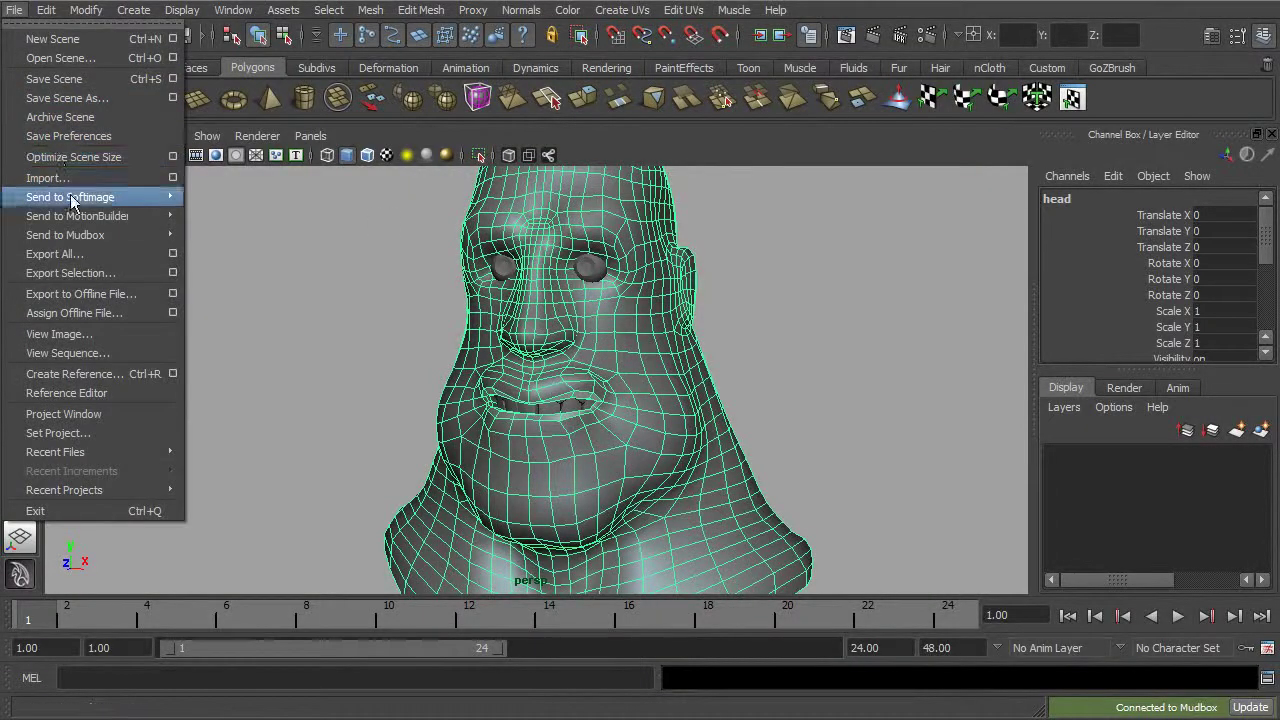
mouse_move(84, 240)
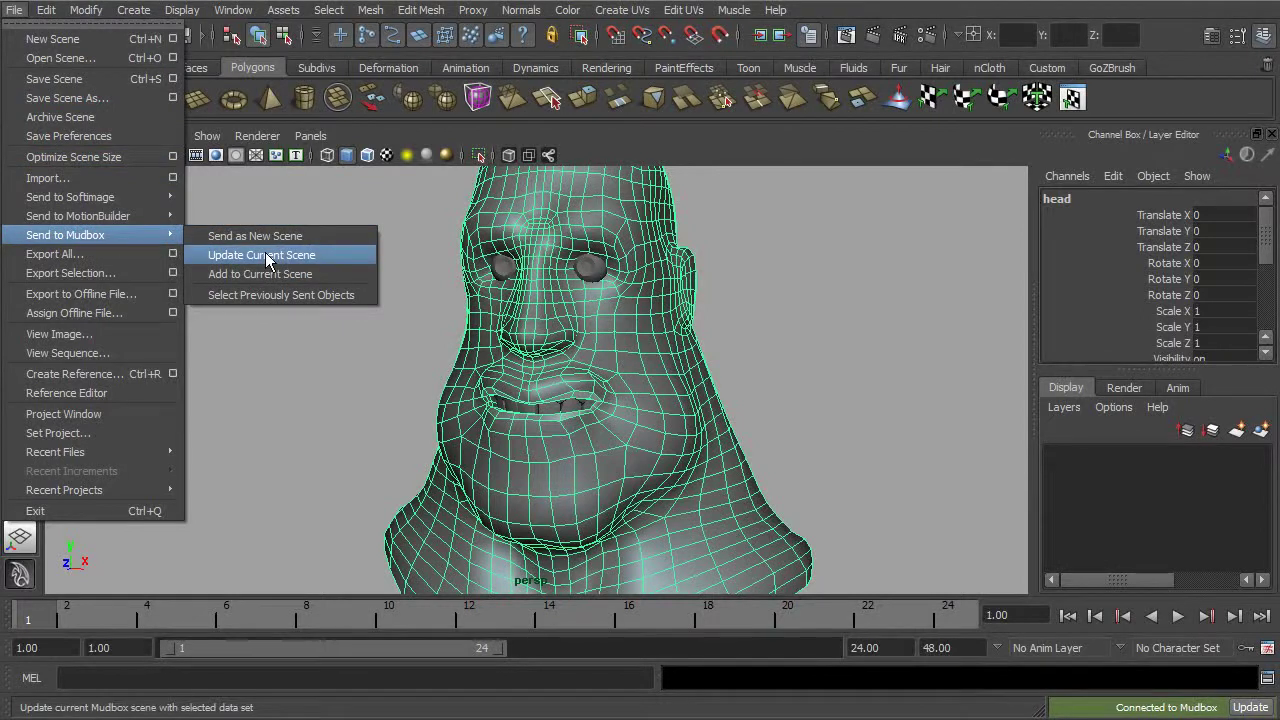
left_click(315, 256)
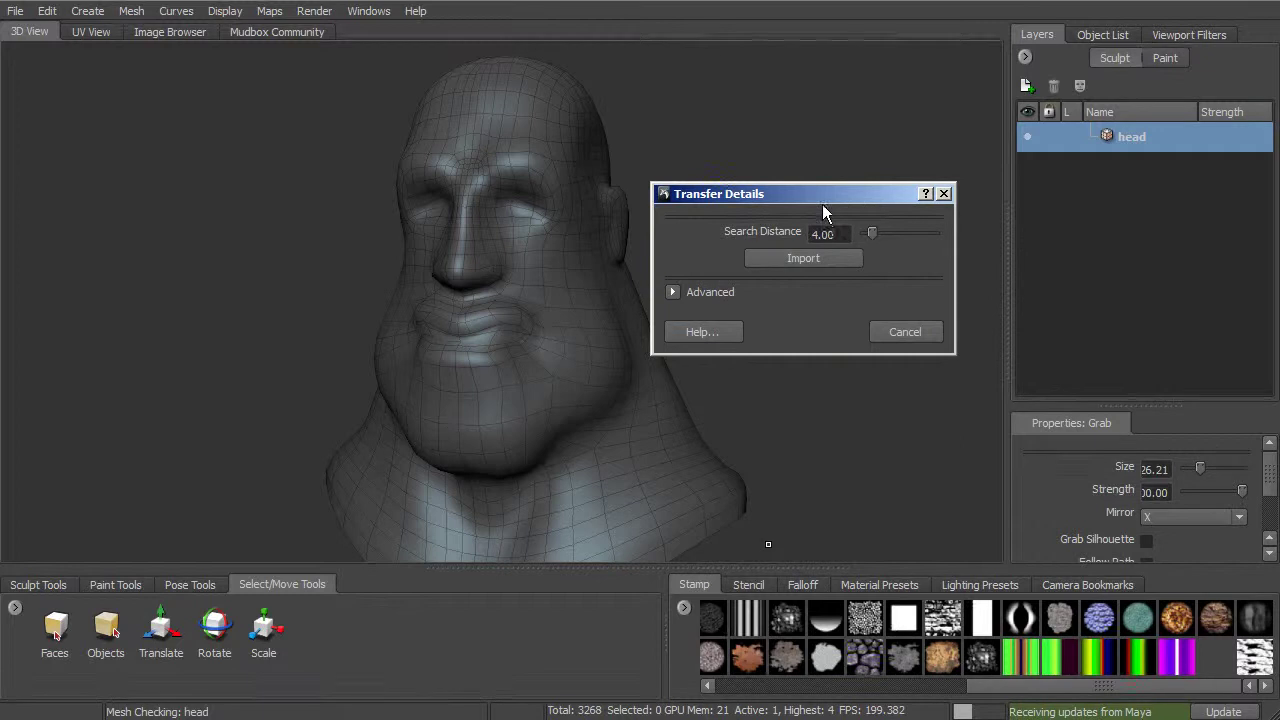
left_click(812, 257)
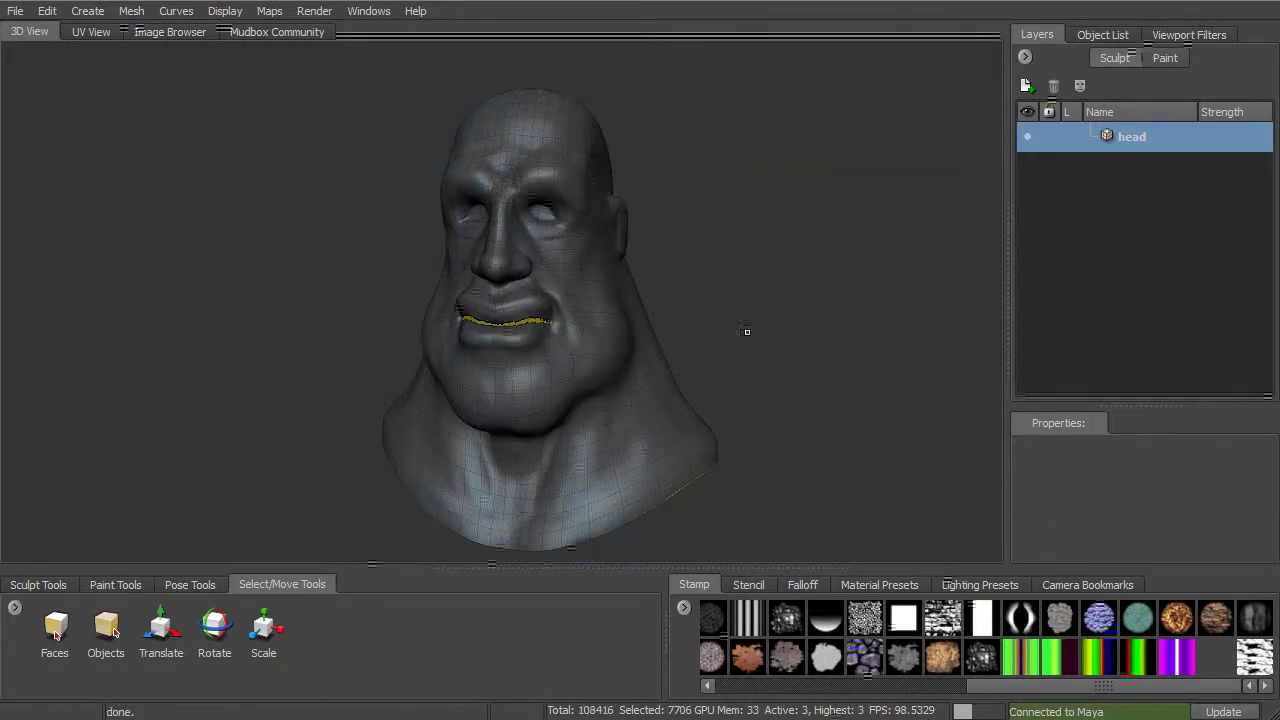
Step: Select the Perspective camera in Mudbox's object list
middle_click_drag(727, 359, 602, 157, "alt")
left_click_drag(649, 241, 907, 199, "alt")
left_click(1100, 36)
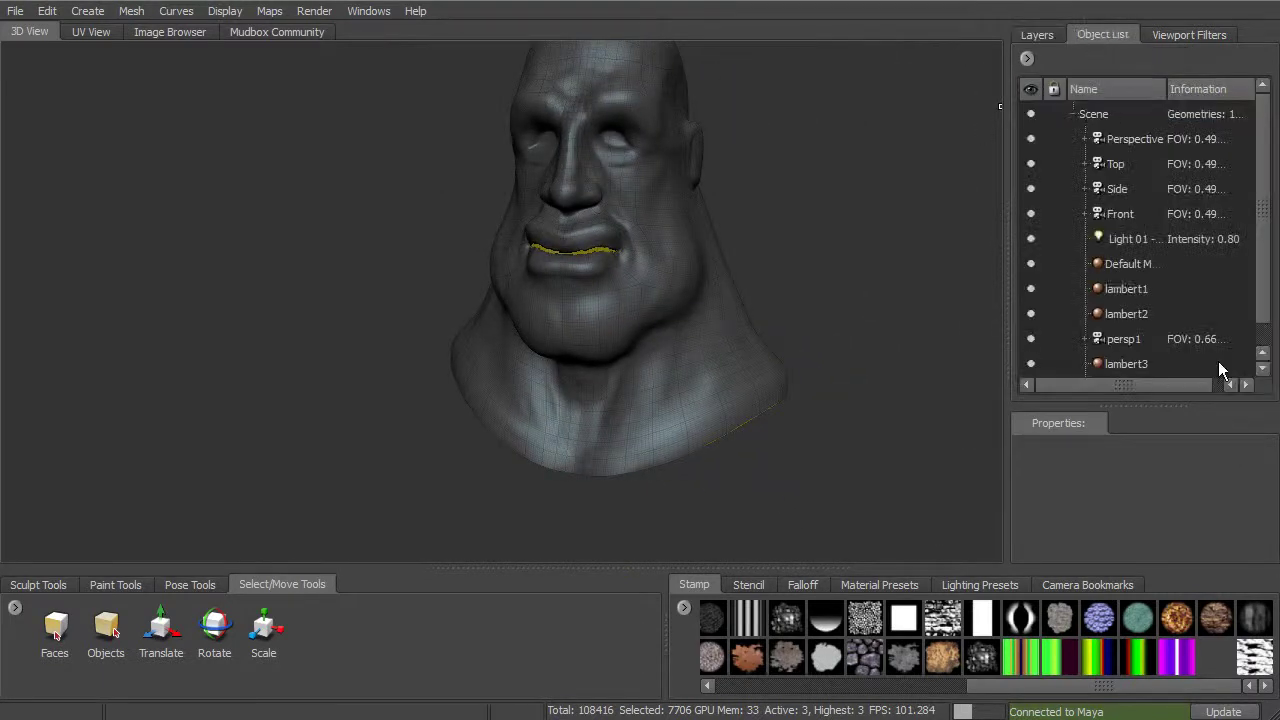
left_click_drag(1259, 277, 1266, 298)
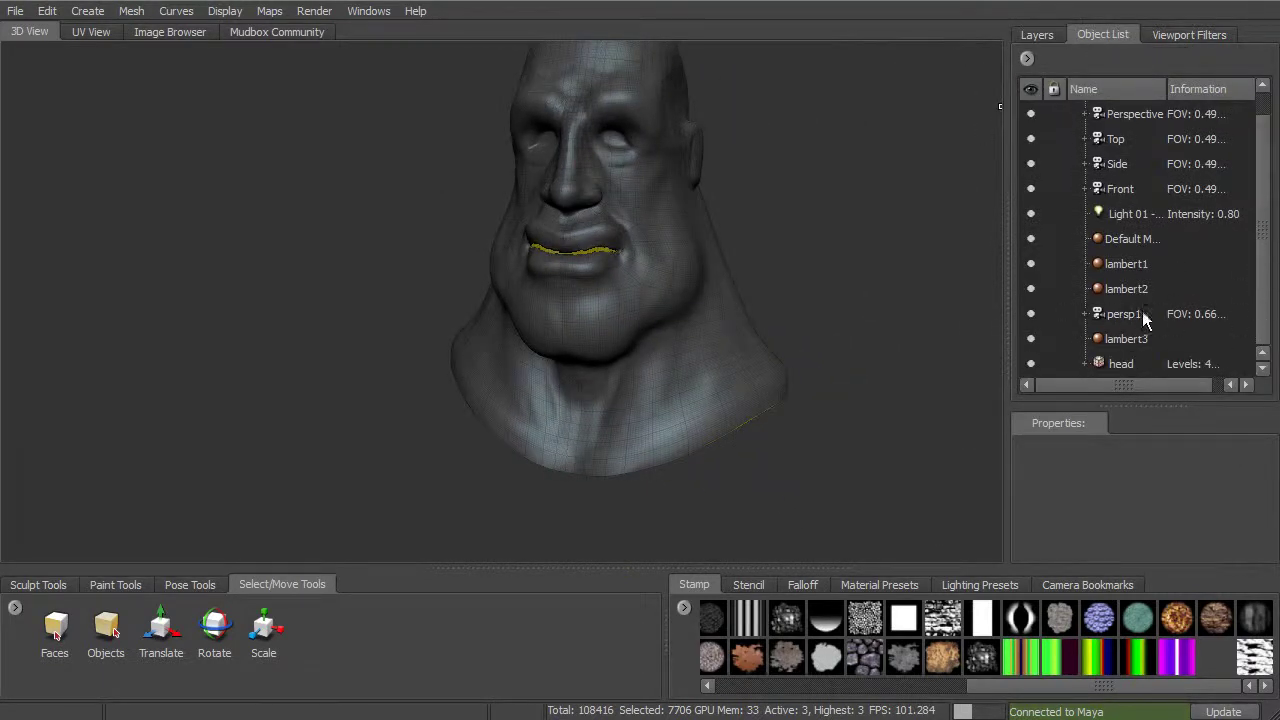
left_click(1125, 117)
right_click(1125, 115)
left_click(1167, 125)
Step: Examine the jagged edges along the mouth opening of the updated head from the front and side
left_click_drag(789, 240, 771, 267, "alt")
right_click_drag(771, 267, 890, 300, "alt")
left_click_drag(890, 300, 723, 232, "alt")
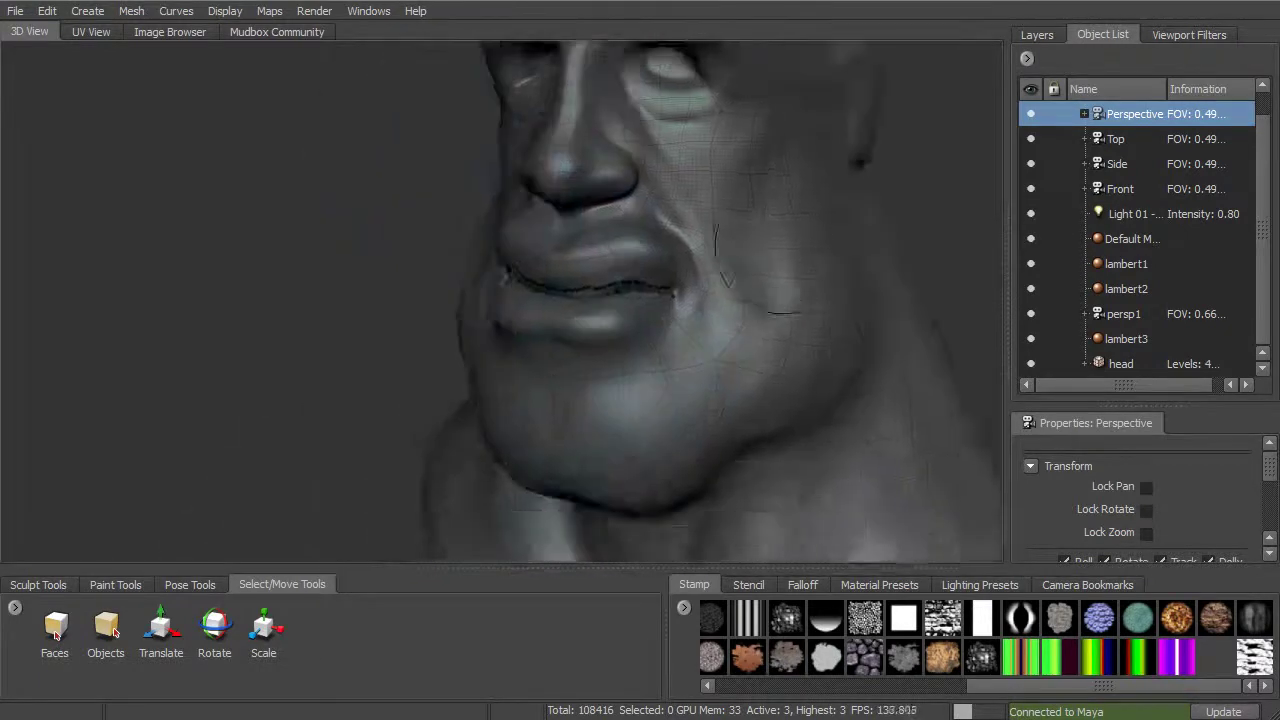
right_click_drag(784, 234, 917, 280, "alt")
middle_click_drag(917, 280, 745, 296, "alt")
right_click_drag(703, 284, 930, 310, "alt")
middle_click_drag(748, 312, 693, 299, "alt")
mouse_move(693, 299)
left_mouse_down("alt")
mouse_move(387, 321)
mouse_move(440, 302)
left_mouse_up("alt")
right_click_drag(580, 302, 463, 320, "alt")
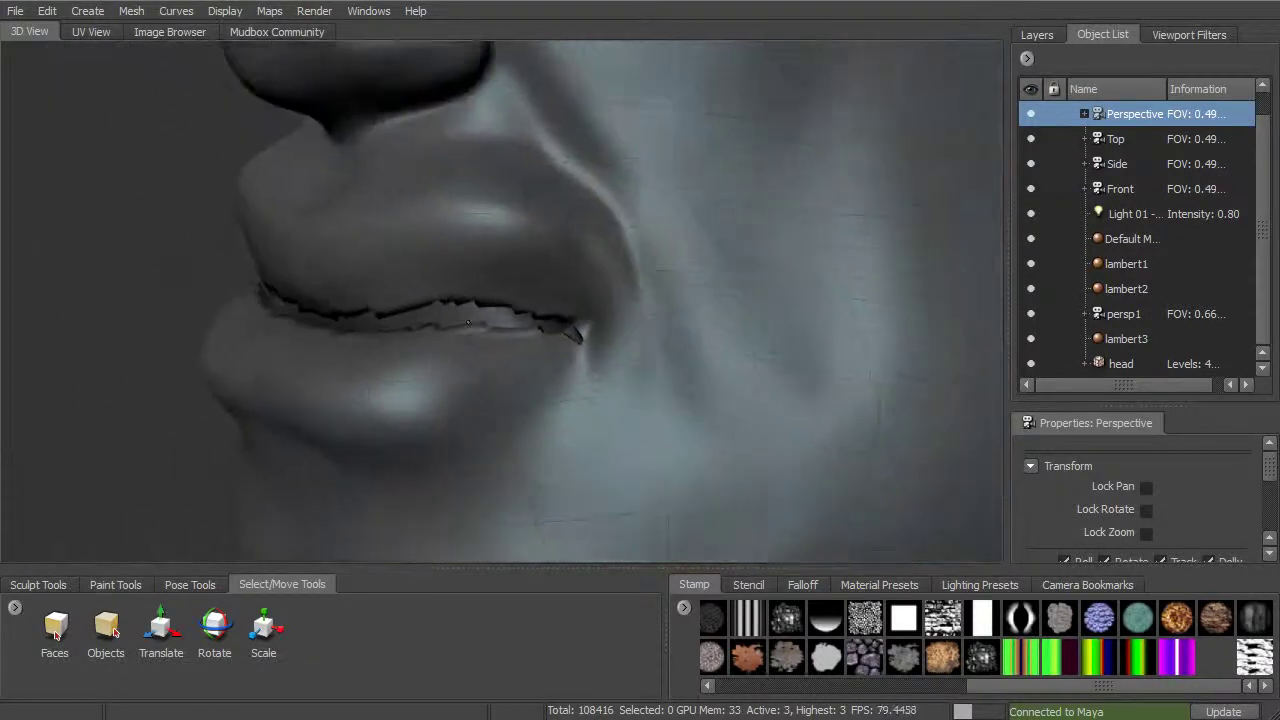
left_click_drag(449, 306, 640, 304, "alt")
right_click_drag(700, 306, 620, 314, "alt")
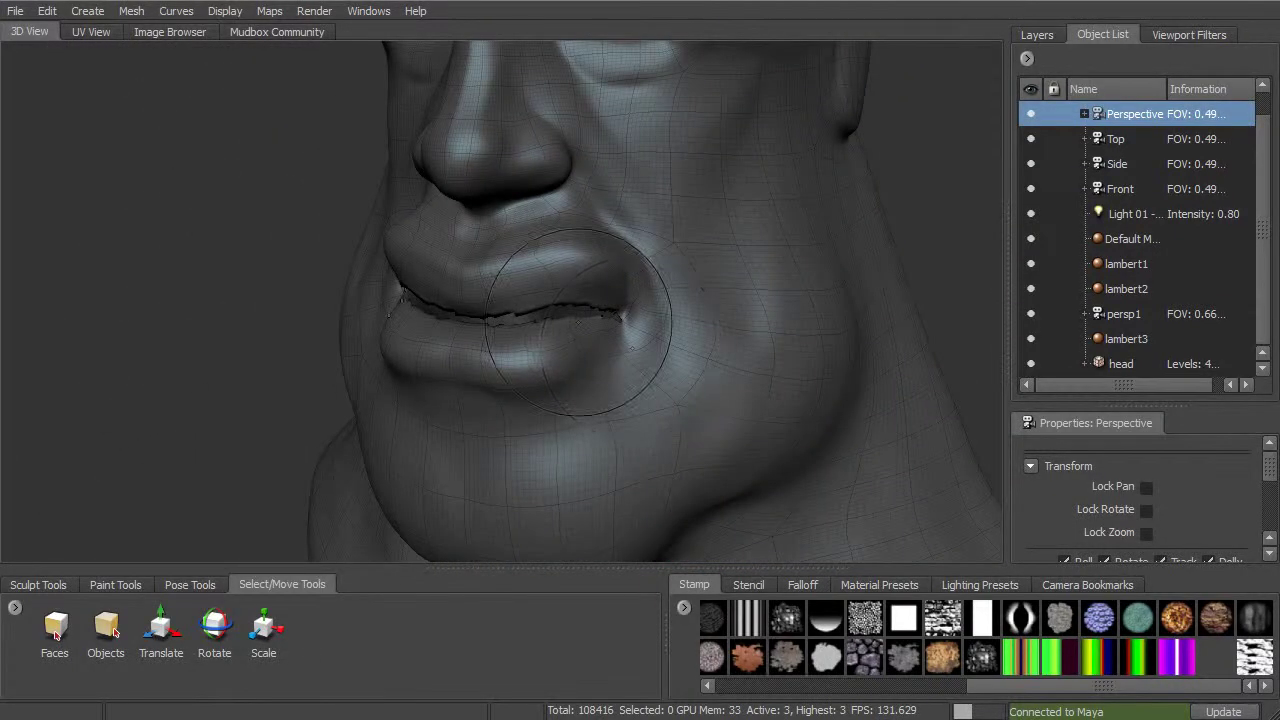
left_click_drag(578, 322, 714, 296, "alt")
middle_click_drag(714, 296, 616, 330, "alt")
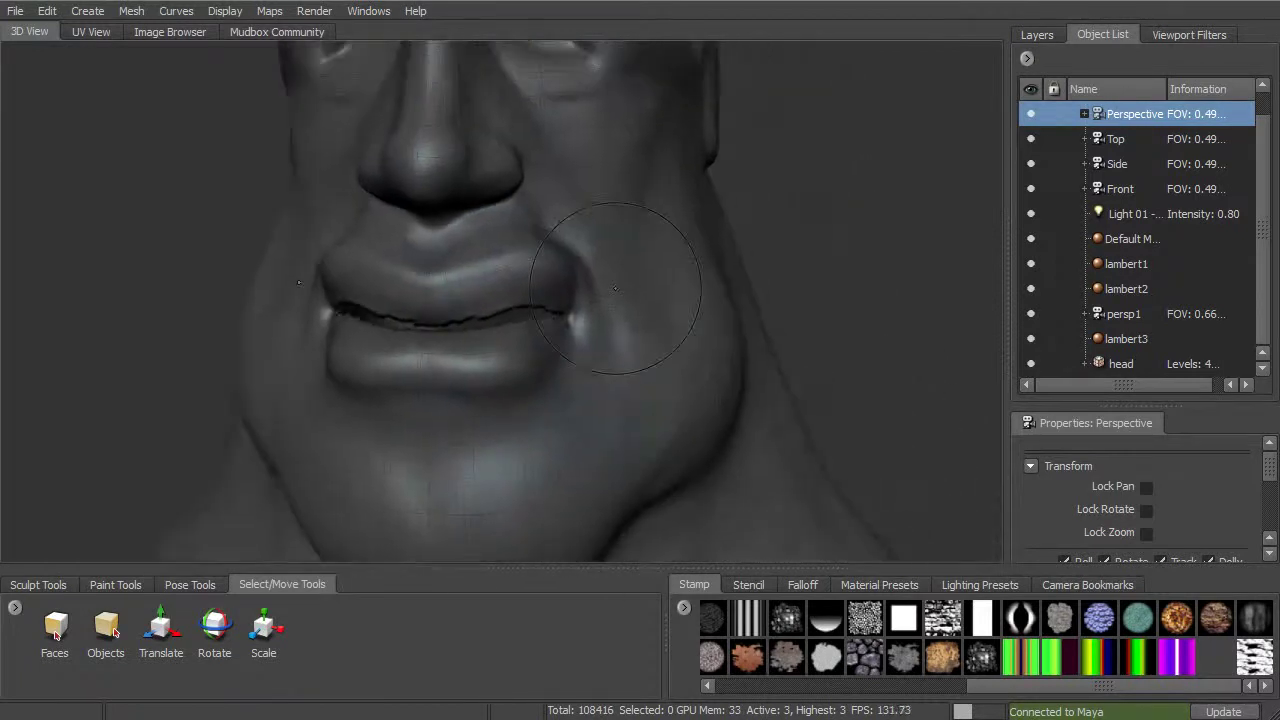
right_click_drag(616, 330, 680, 322, "alt")
Step: Smooth the jagged inner edges of both lips with the Smooth tool at size 10.07, strength 15.00 and X mirroring
left_click(50, 585)
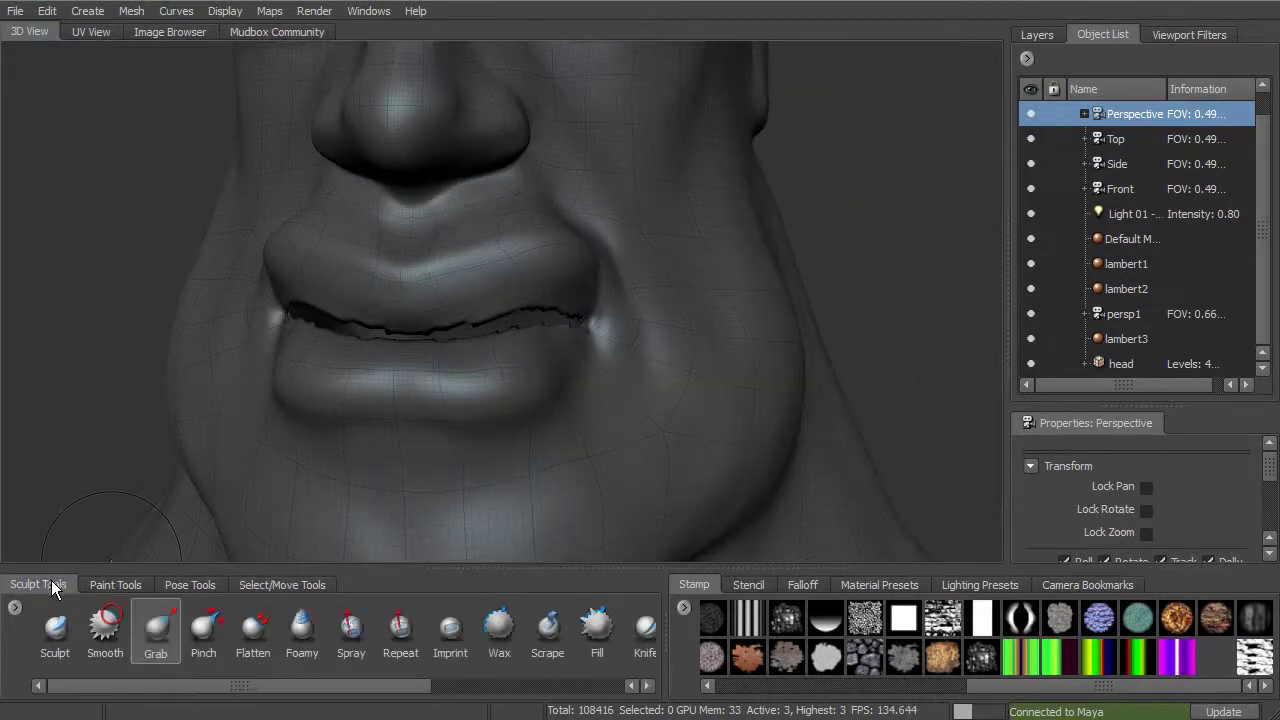
left_click(95, 643)
right_click_drag(400, 343, 500, 290, "alt")
key("b")
mouse_move(525, 284)
left_mouse_down()
mouse_move(468, 288)
mouse_move(424, 316)
left_mouse_up()
left_click_drag(520, 296, 471, 307)
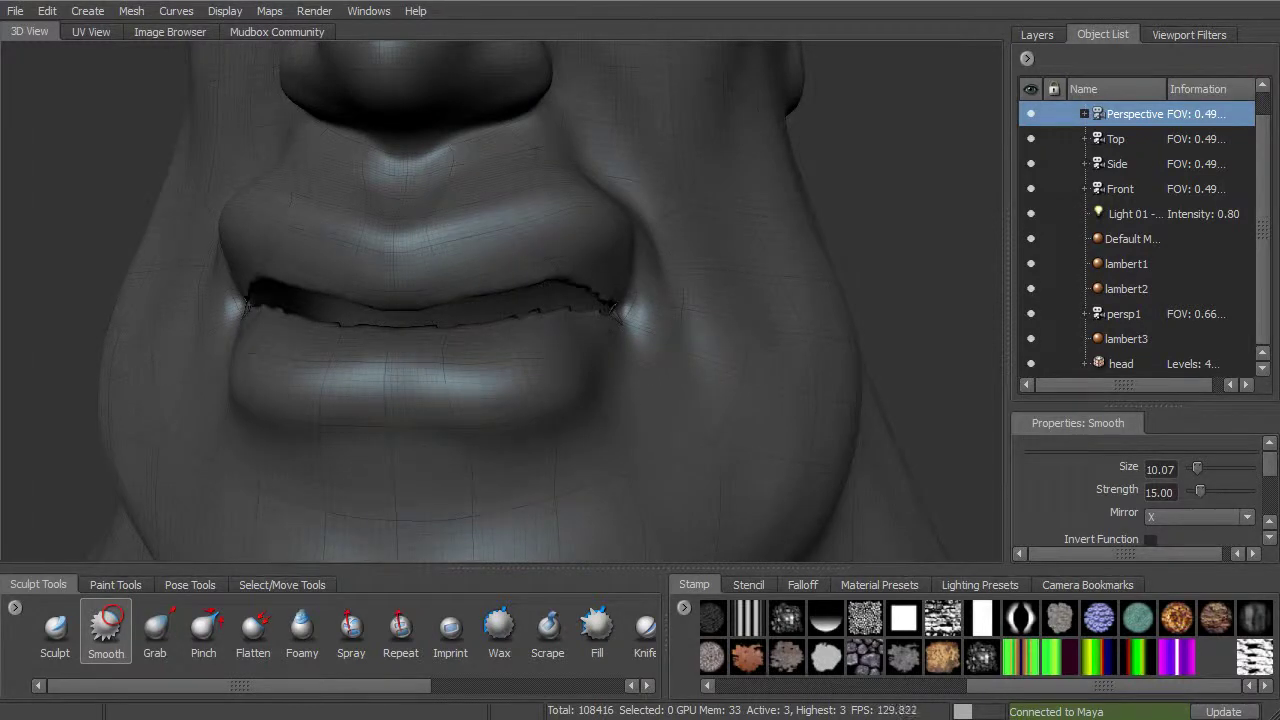
left_click_drag(626, 314, 485, 321)
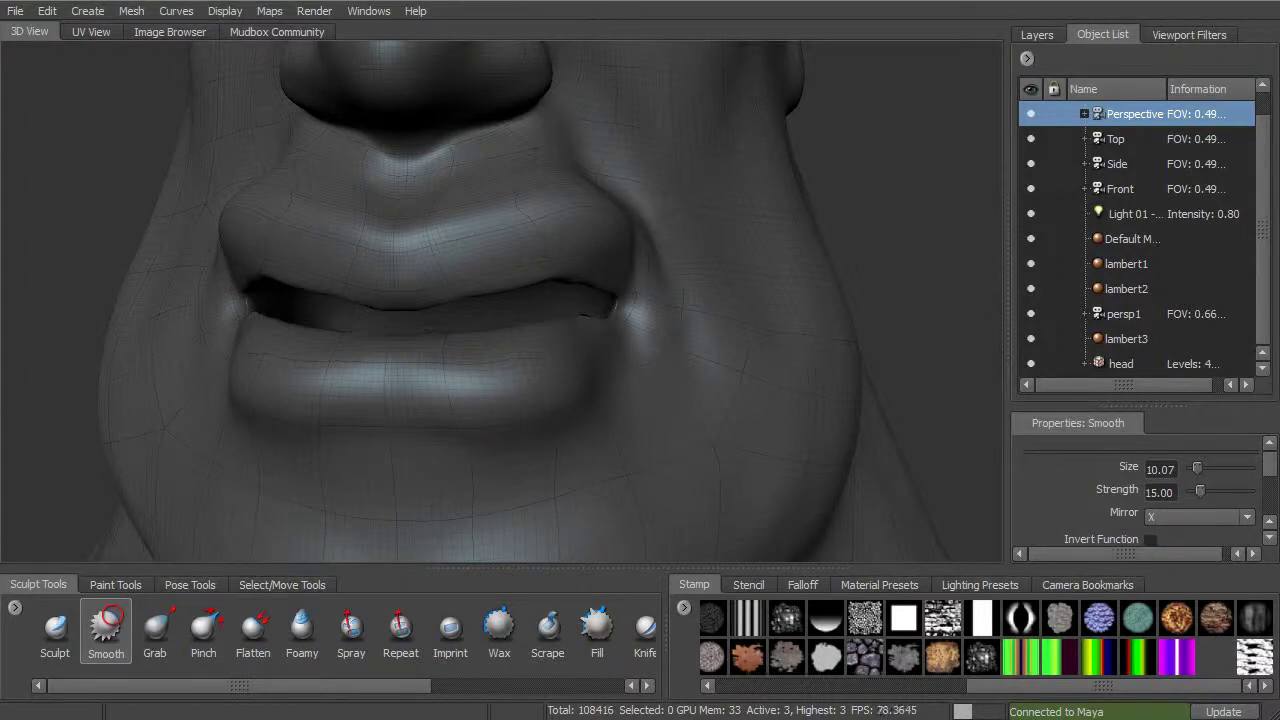
left_click_drag(512, 286, 420, 308)
Step: Review the smoothed mouth opening and the whole head from several angles and distances
mouse_move(535, 262)
left_mouse_down("alt")
mouse_move(564, 184)
mouse_move(572, 335)
mouse_move(566, 308)
mouse_move(502, 402)
left_mouse_up("alt")
right_click_drag(502, 425, 375, 372, "alt")
left_click_drag(375, 372, 372, 305, "alt")
right_click_drag(372, 305, 350, 265, "alt")
middle_click_drag(350, 265, 366, 325, "alt")
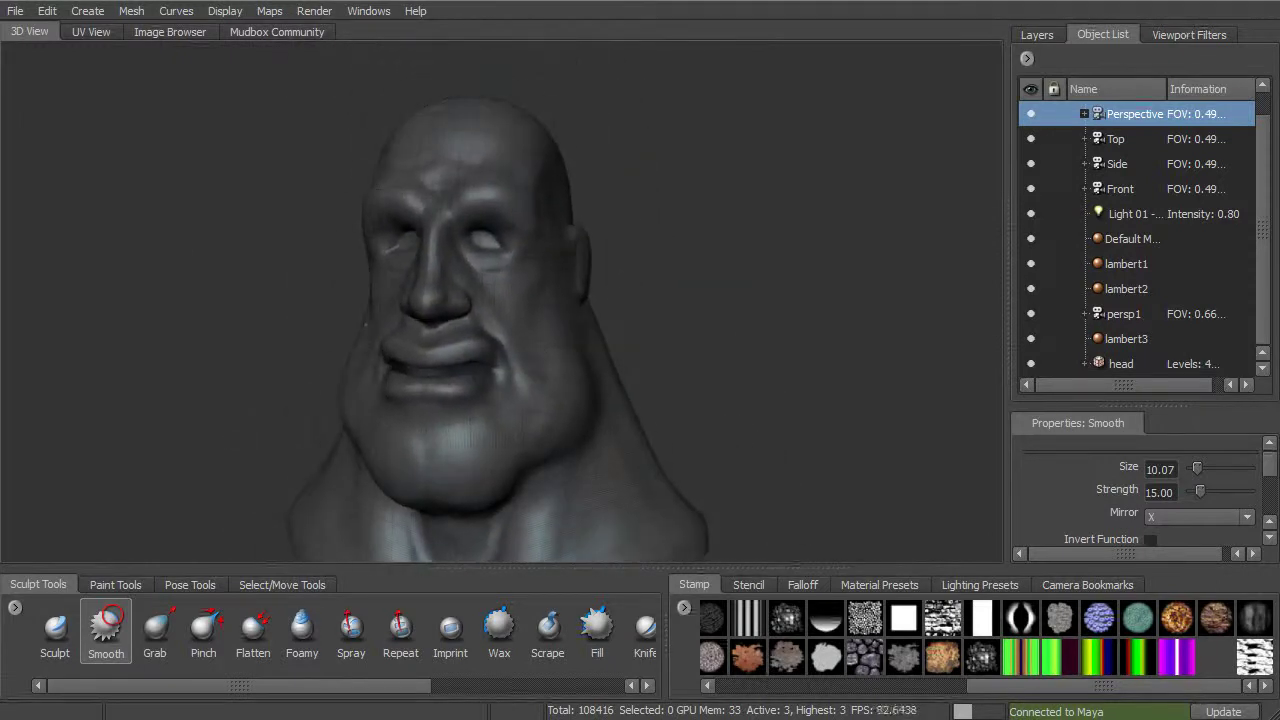
right_click_drag(460, 330, 525, 332, "alt")
middle_click_drag(525, 332, 556, 306, "alt")
right_click_drag(556, 306, 600, 309, "alt")
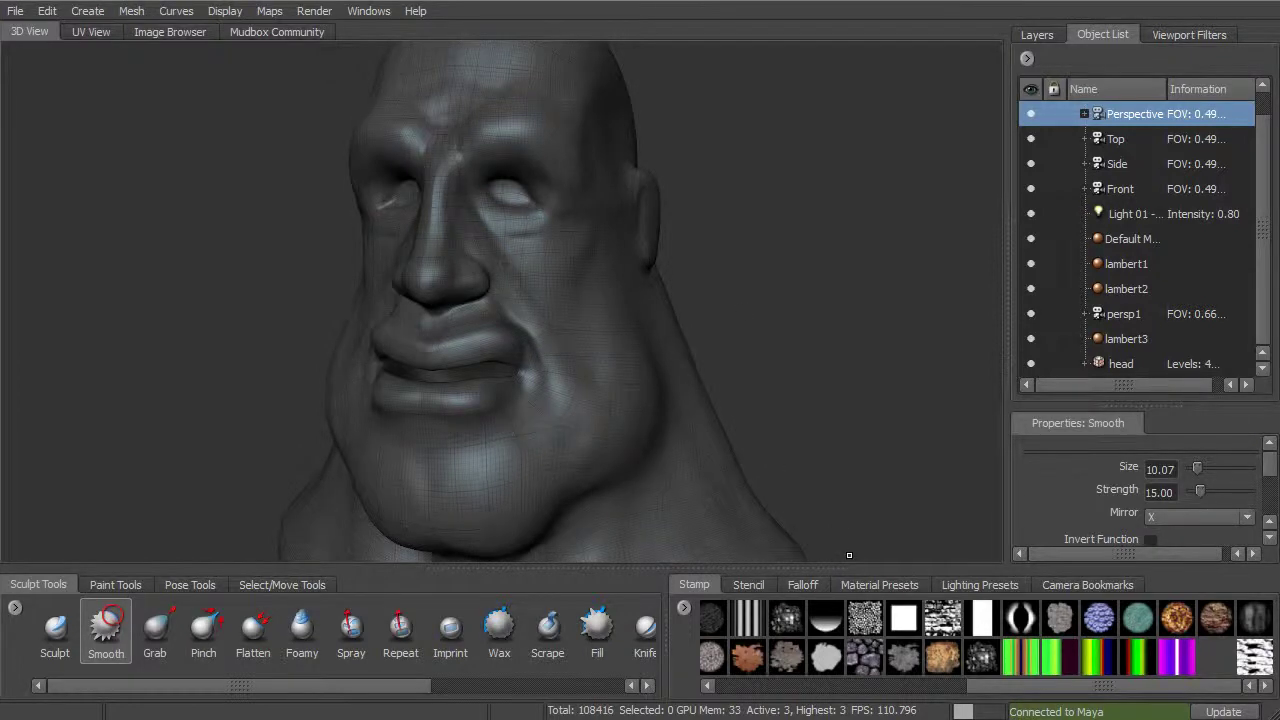
Step: Switch to Maya, select both eyeball meshes and combine them into a single mesh
key("alt+Tab")
left_click_drag(699, 252, 689, 337, "alt")
scroll(680, 315, "up", 3)
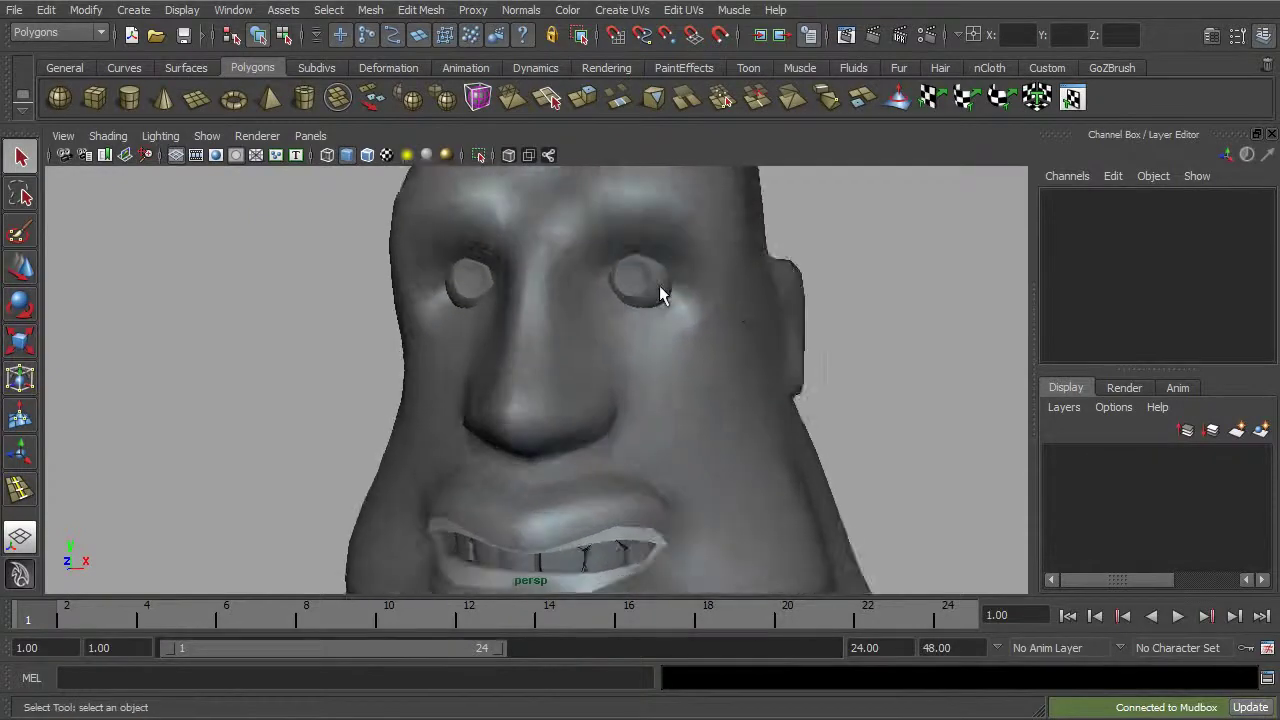
left_click(648, 290)
left_click(472, 285, "shift")
left_click_drag(472, 285, 560, 306, "alt")
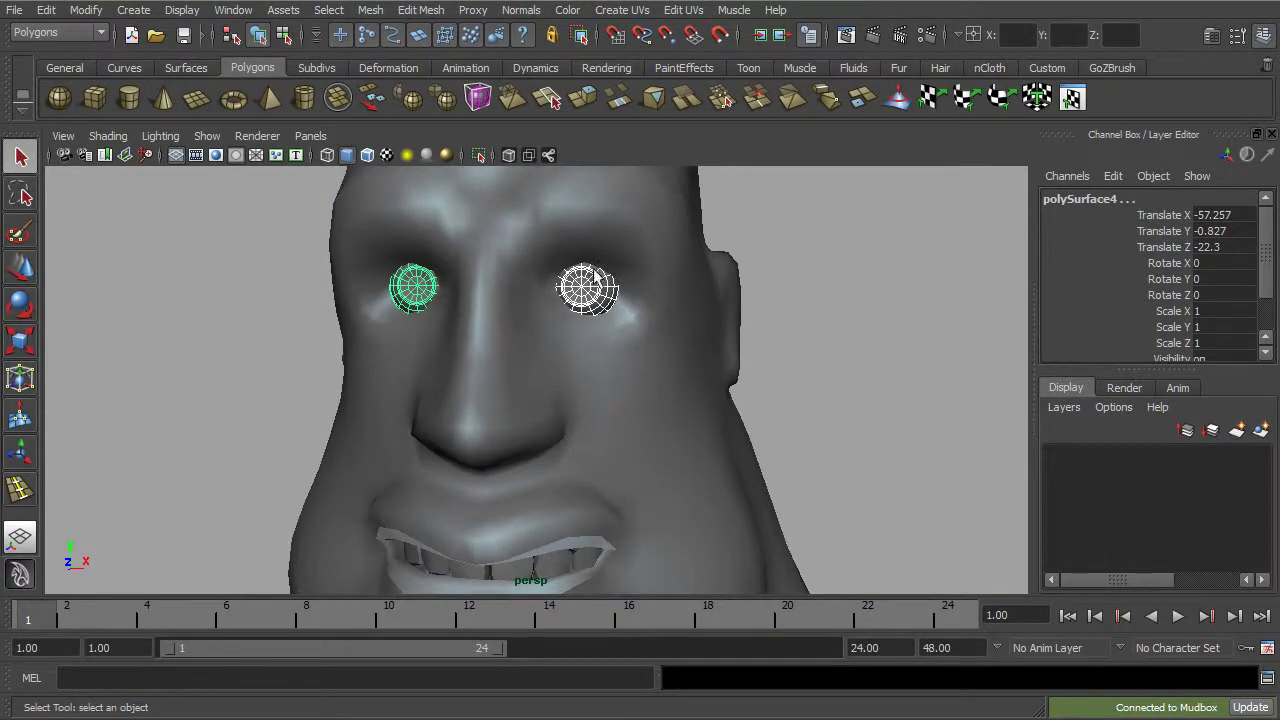
left_click(371, 10)
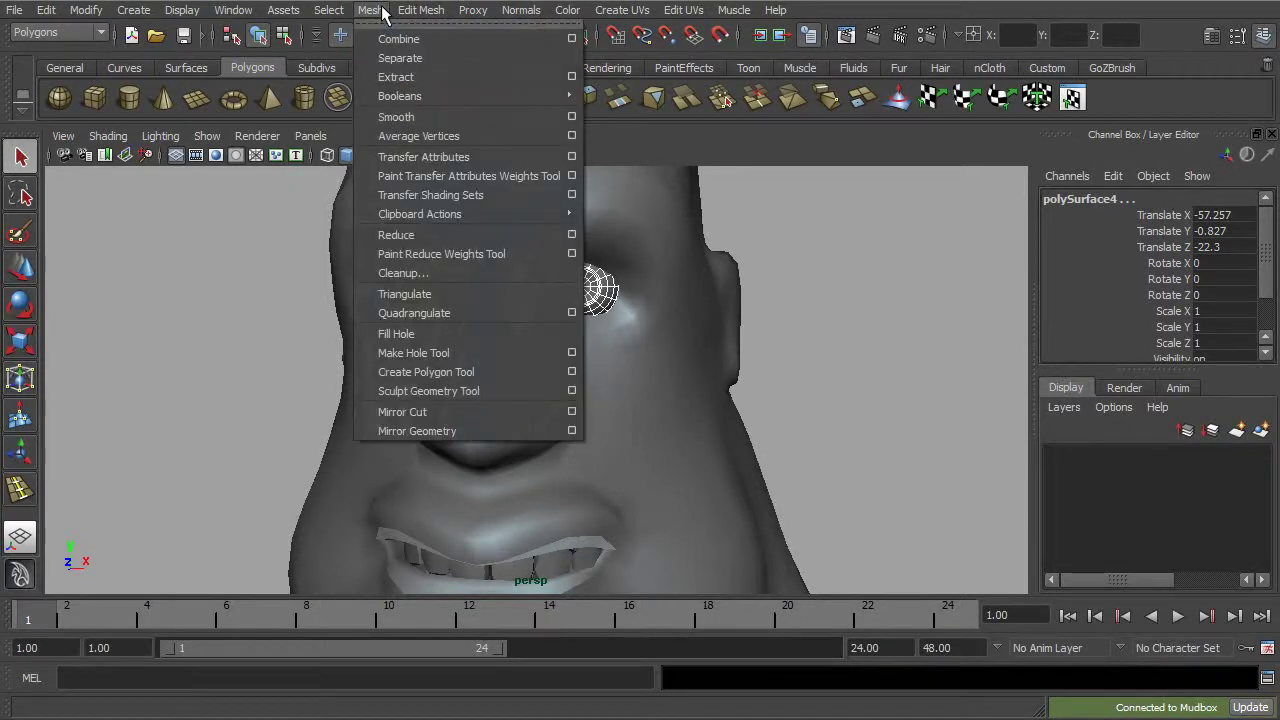
left_click(383, 34)
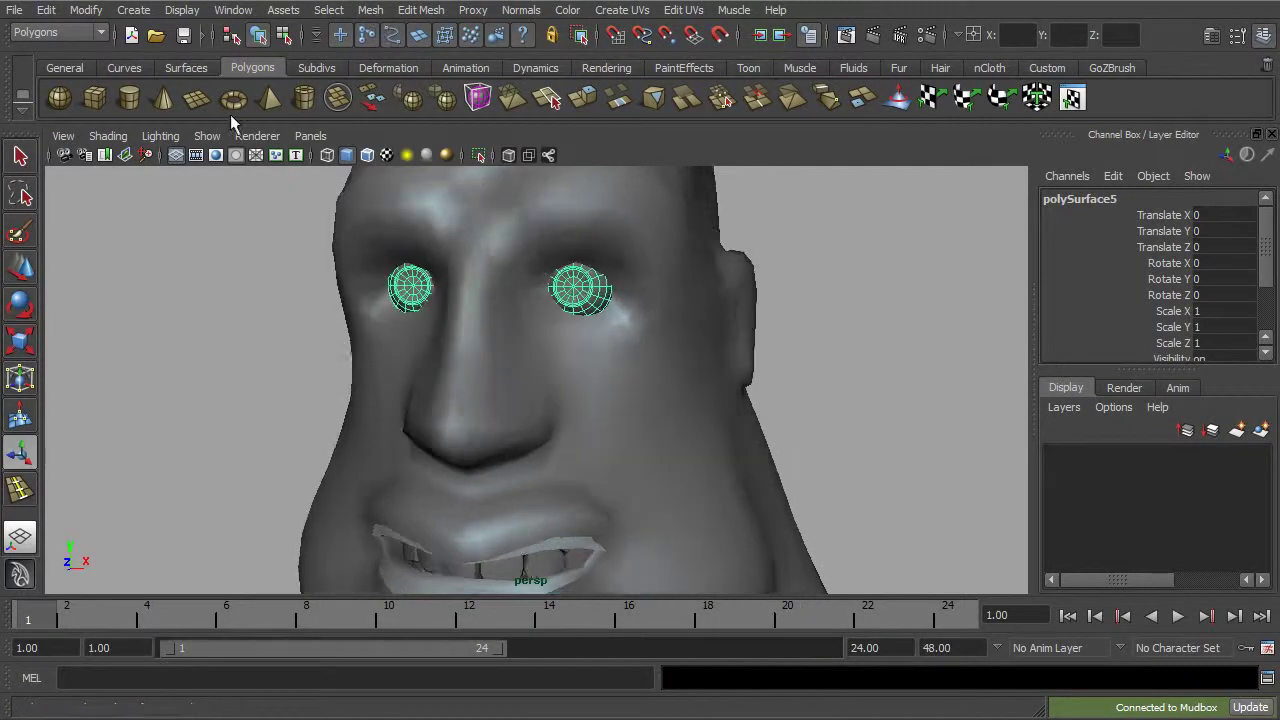
Step: Delete the construction history of the combined eyeball mesh
left_click(50, 10)
mouse_move(100, 216)
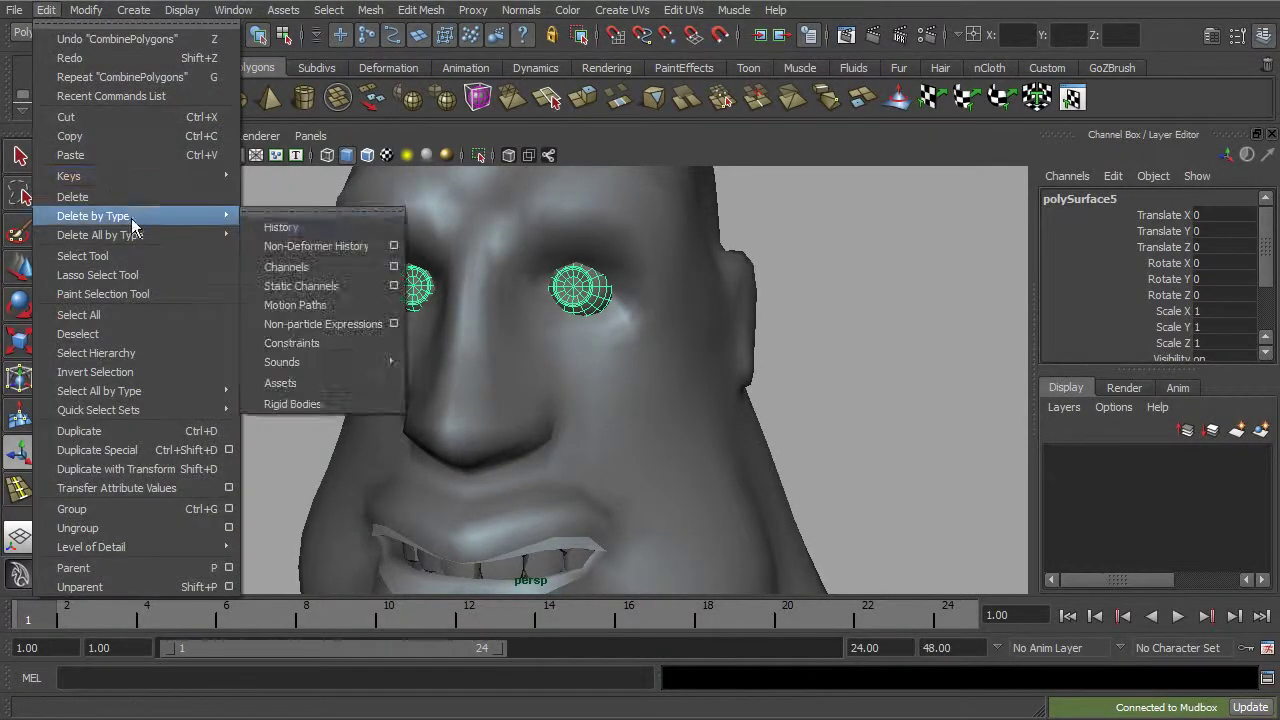
left_click(280, 224)
Step: Send the combined eyeball mesh to Mudbox with Add to Current Scene and keep the mesh despite the detected problems
left_click_drag(794, 340, 851, 354, "alt")
right_click_drag(851, 354, 800, 340, "alt")
left_click(16, 12)
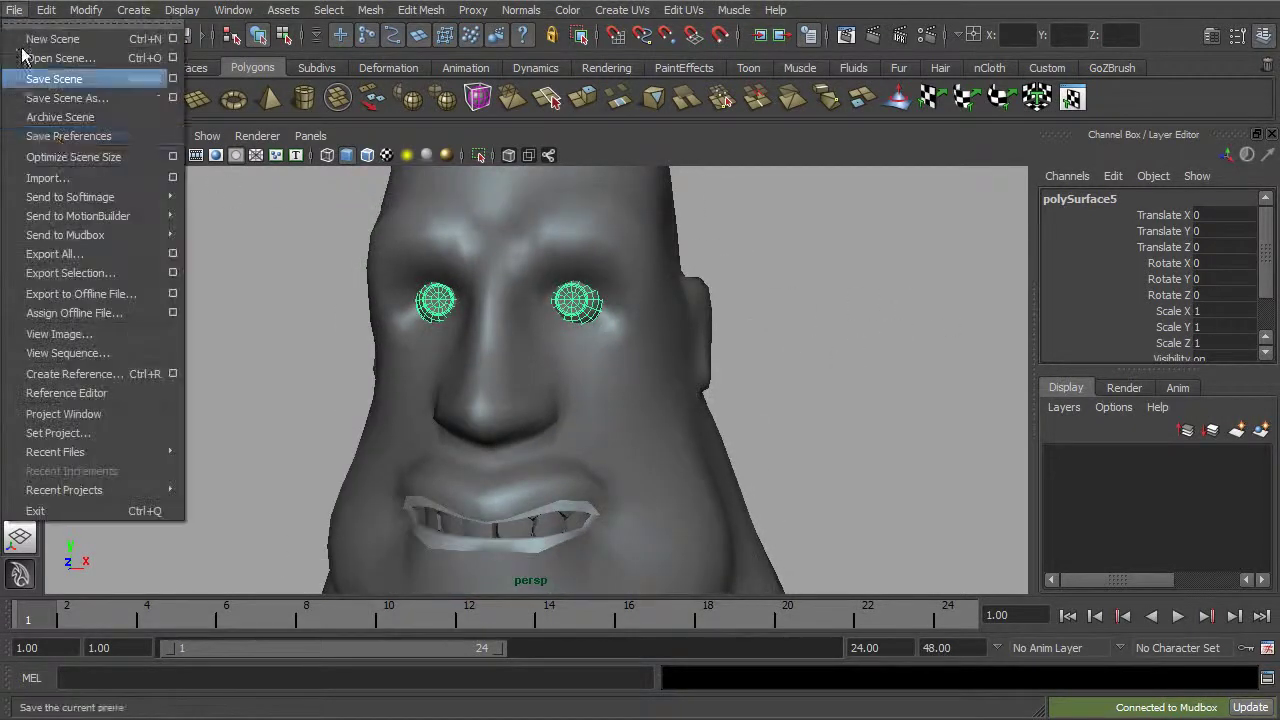
mouse_move(94, 234)
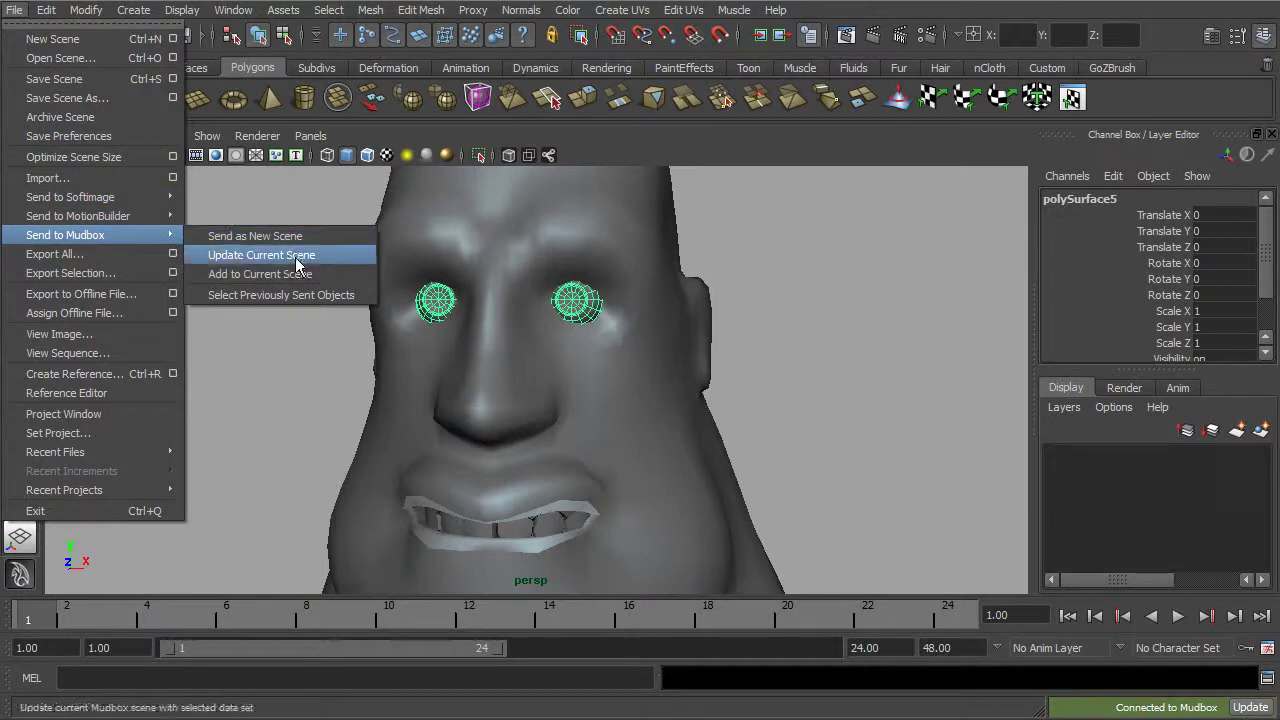
left_click(300, 274)
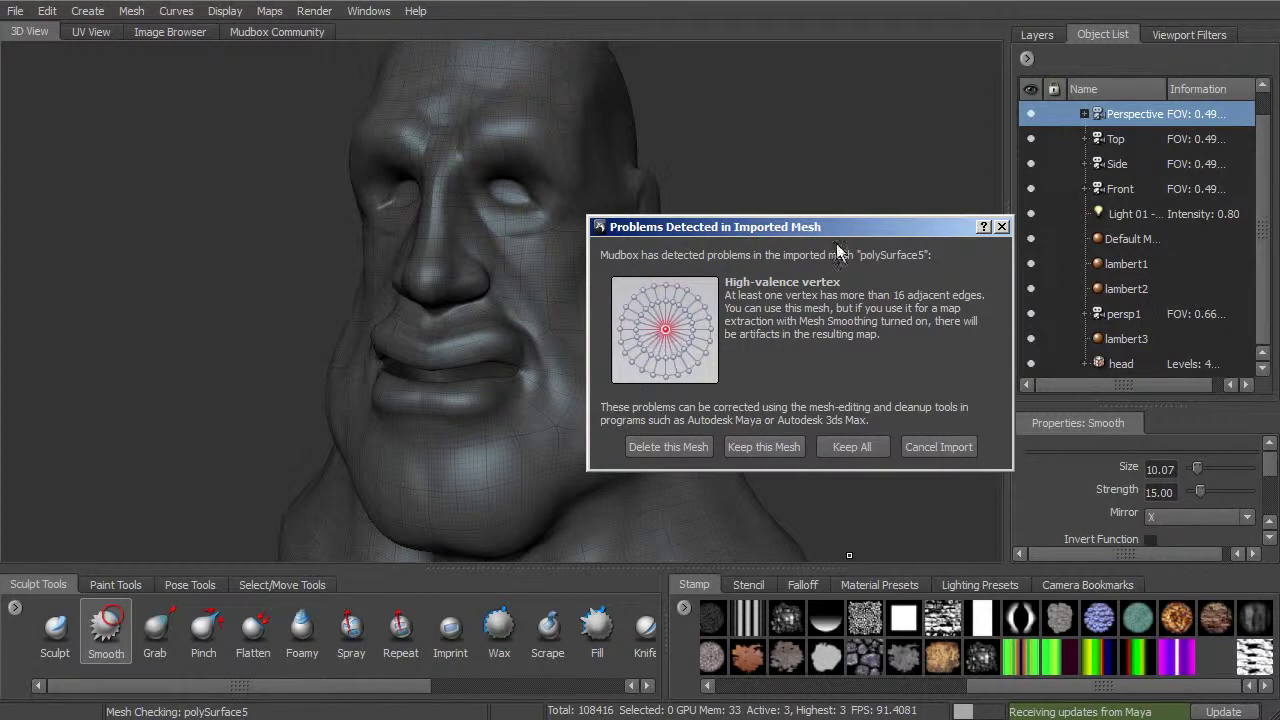
left_click_drag(842, 239, 791, 204)
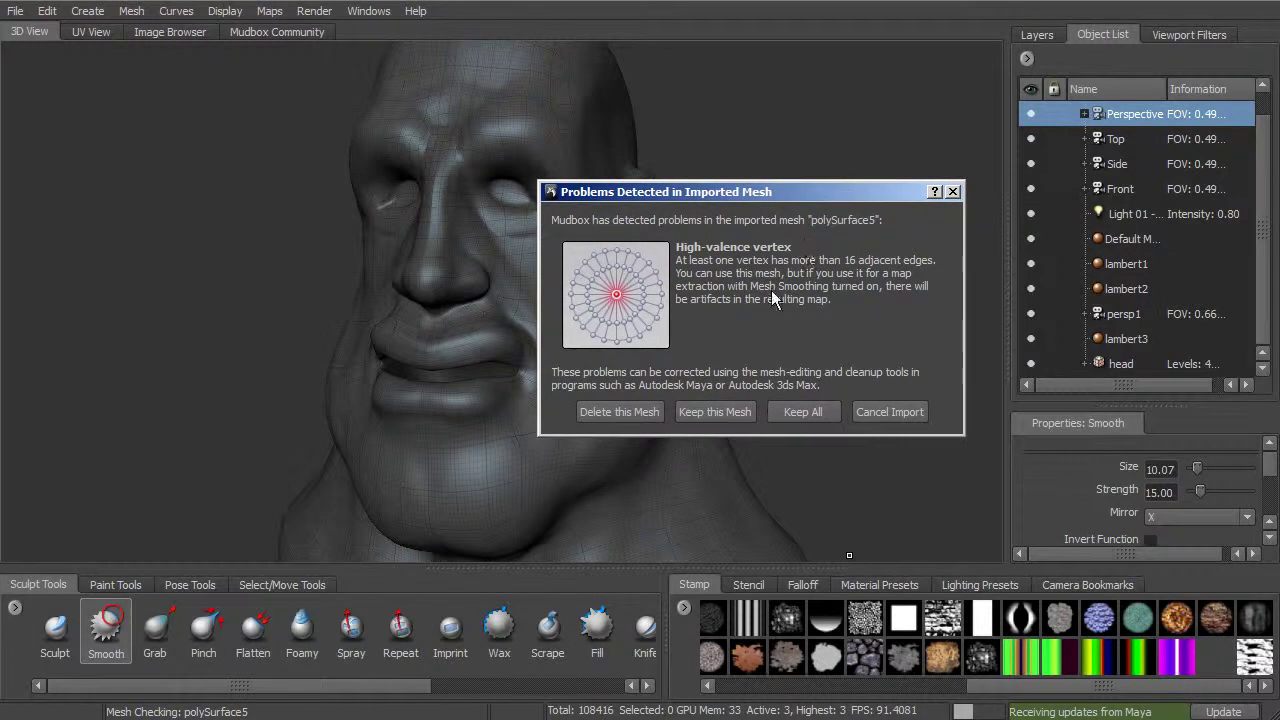
left_click(723, 410)
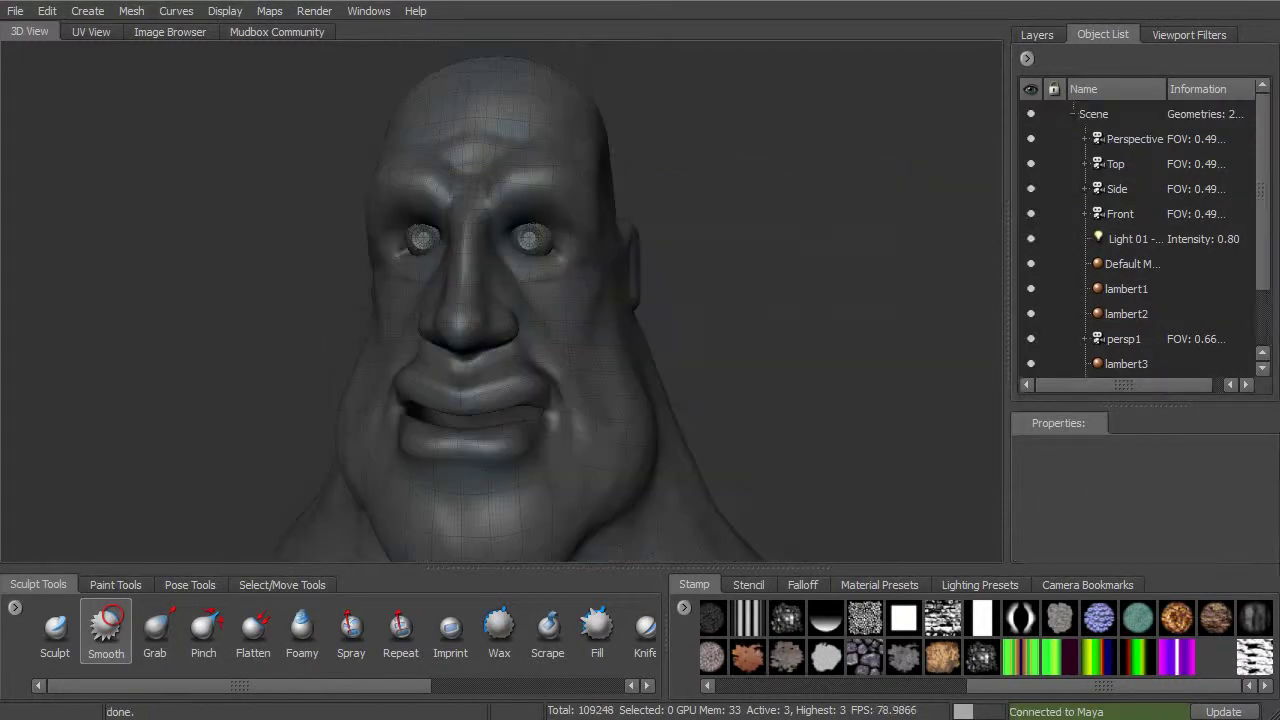
Step: Switch back to Maya and select both the teeth and the gums meshes inside the mouth
middle_click_drag(708, 318, 828, 298, "alt")
left_click_drag(690, 305, 829, 314, "alt")
left_click_drag(848, 478, 840, 478, "alt")
left_click(905, 618)
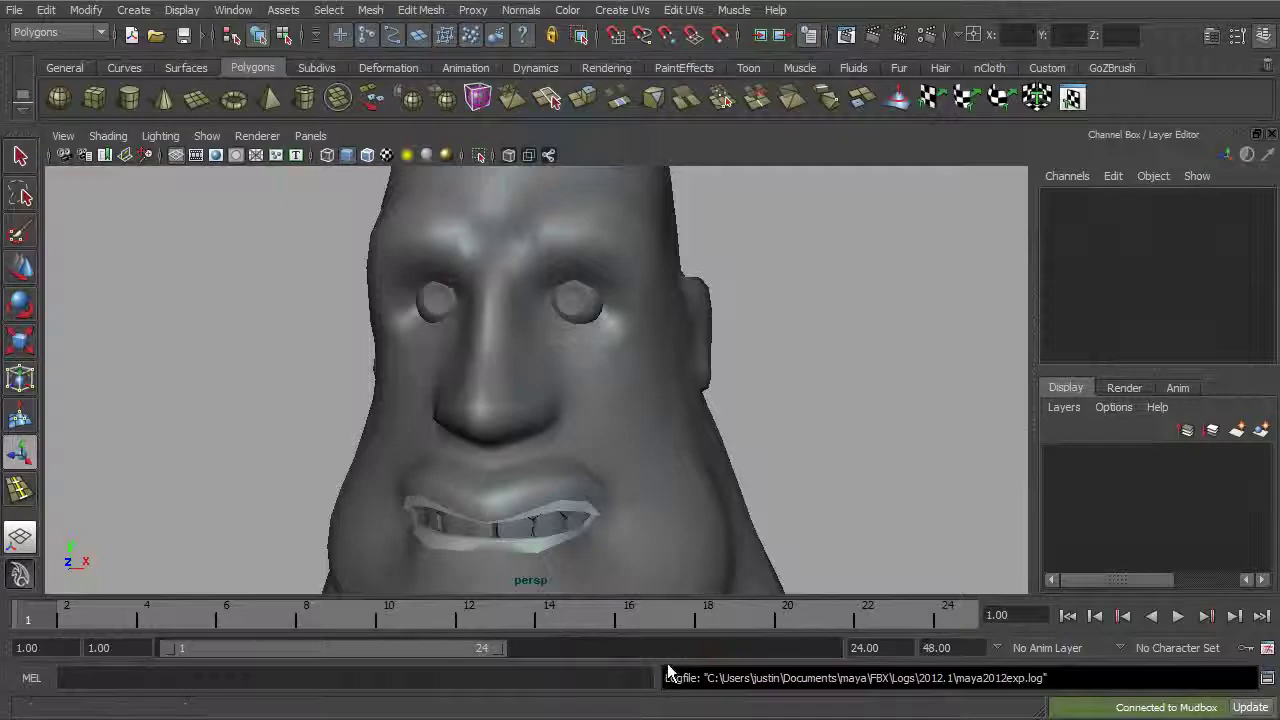
left_click(557, 528)
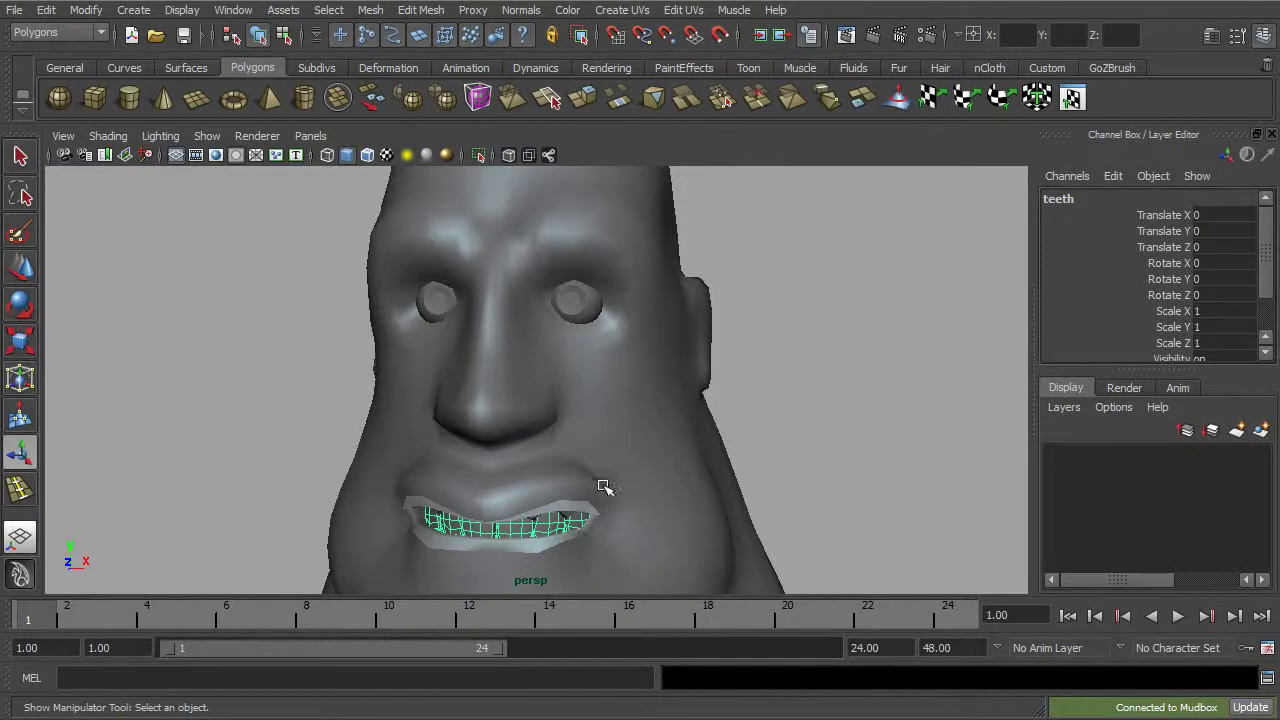
key("f")
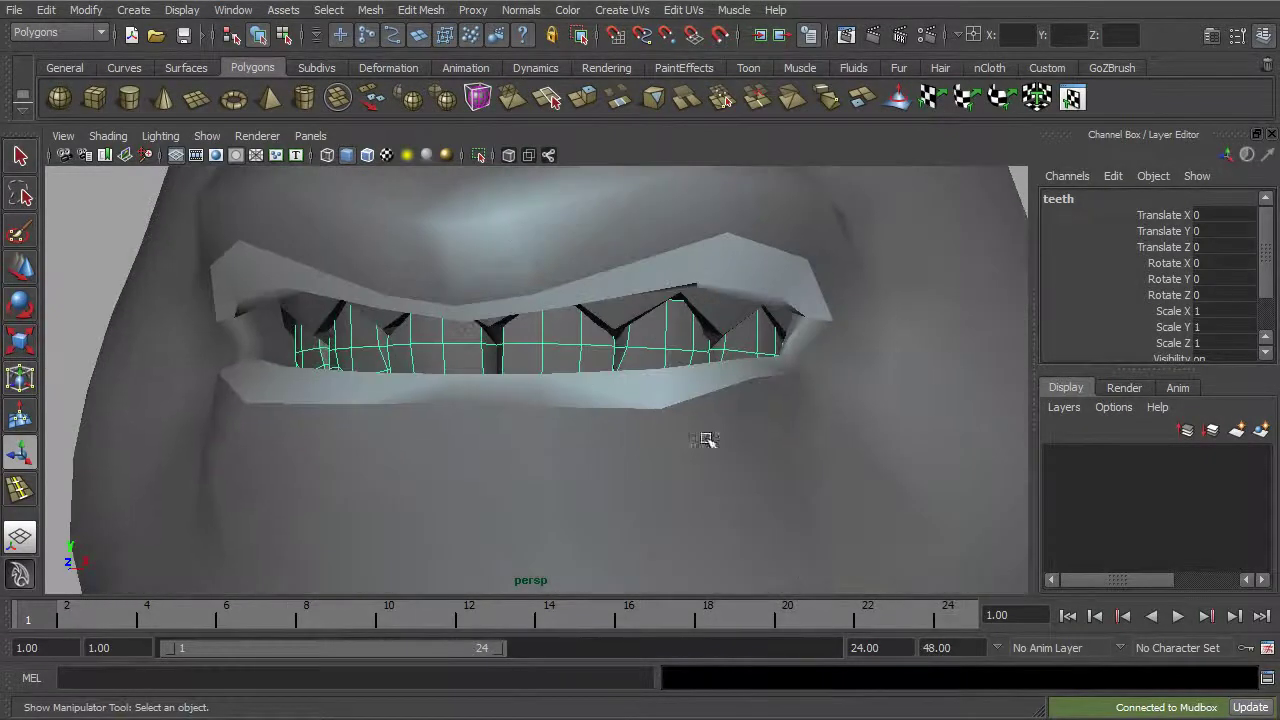
right_click_drag(640, 460, 703, 386, "alt")
left_click(685, 331, "shift")
right_click_drag(808, 378, 655, 350, "alt")
middle_click_drag(655, 350, 651, 358, "alt")
Step: Send the teeth and gums to Mudbox with Add to Current Scene and keep all the imported meshes
left_click(16, 11)
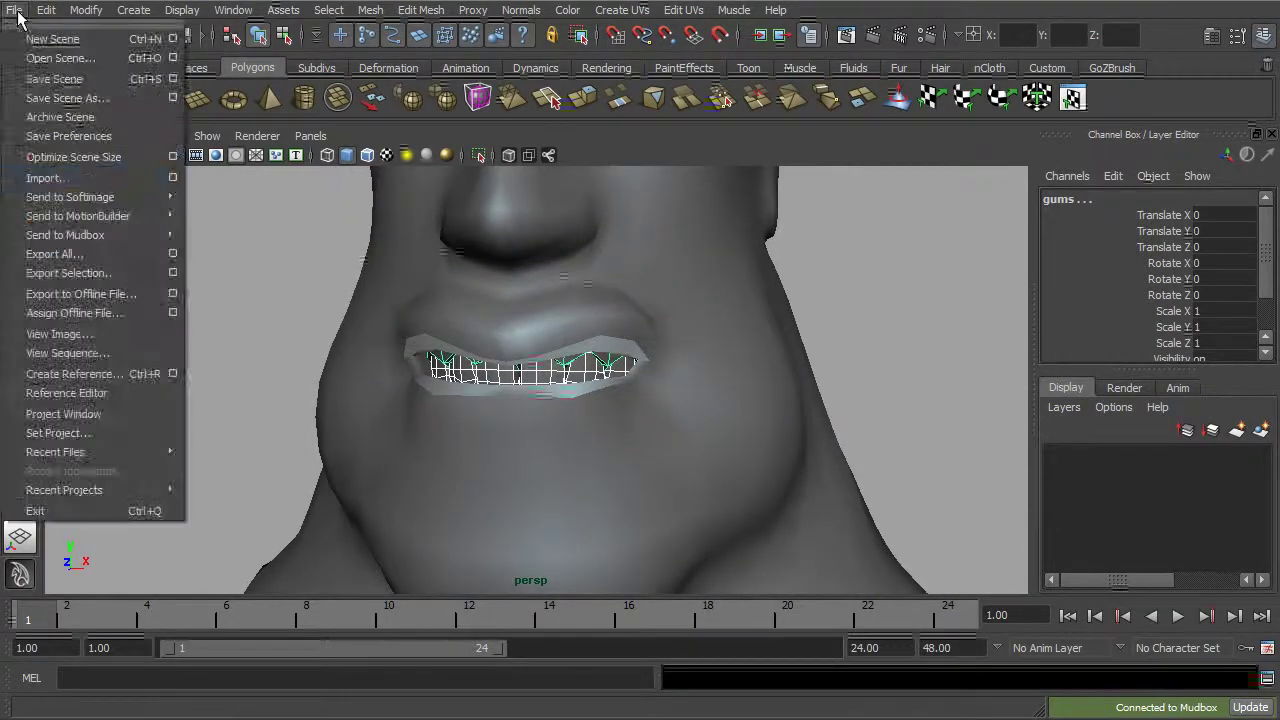
mouse_move(100, 235)
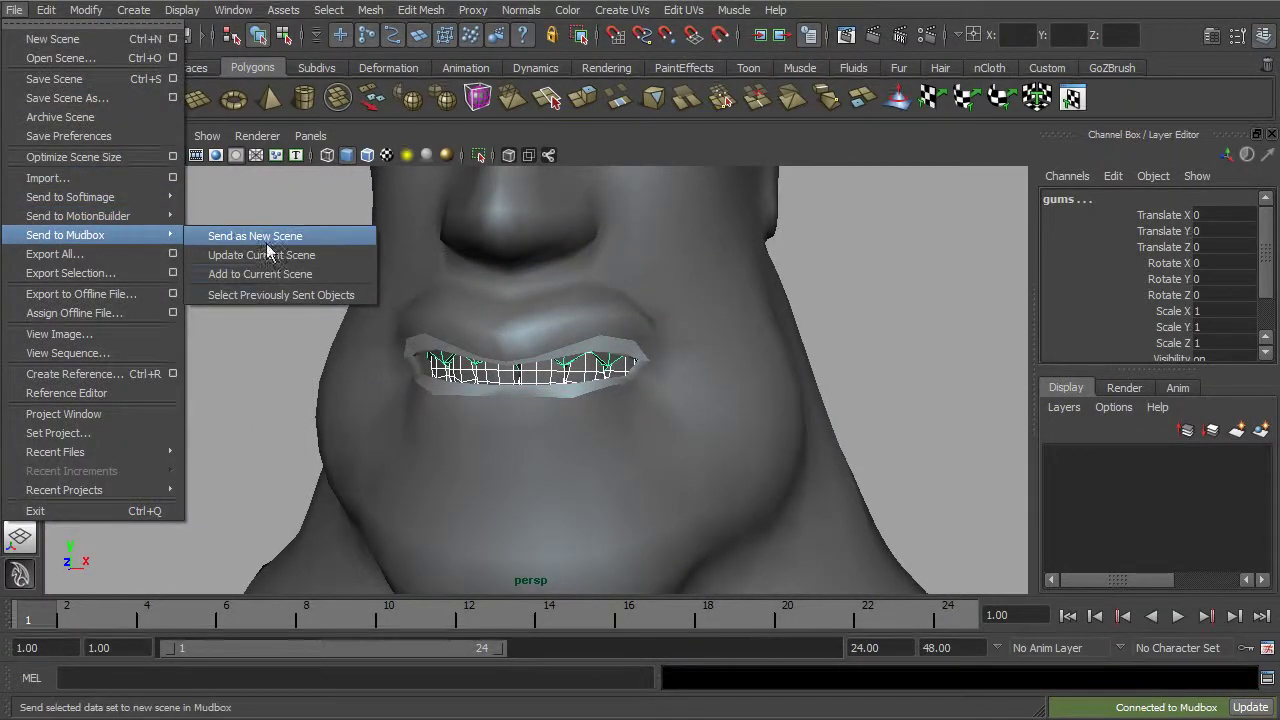
left_click(260, 274)
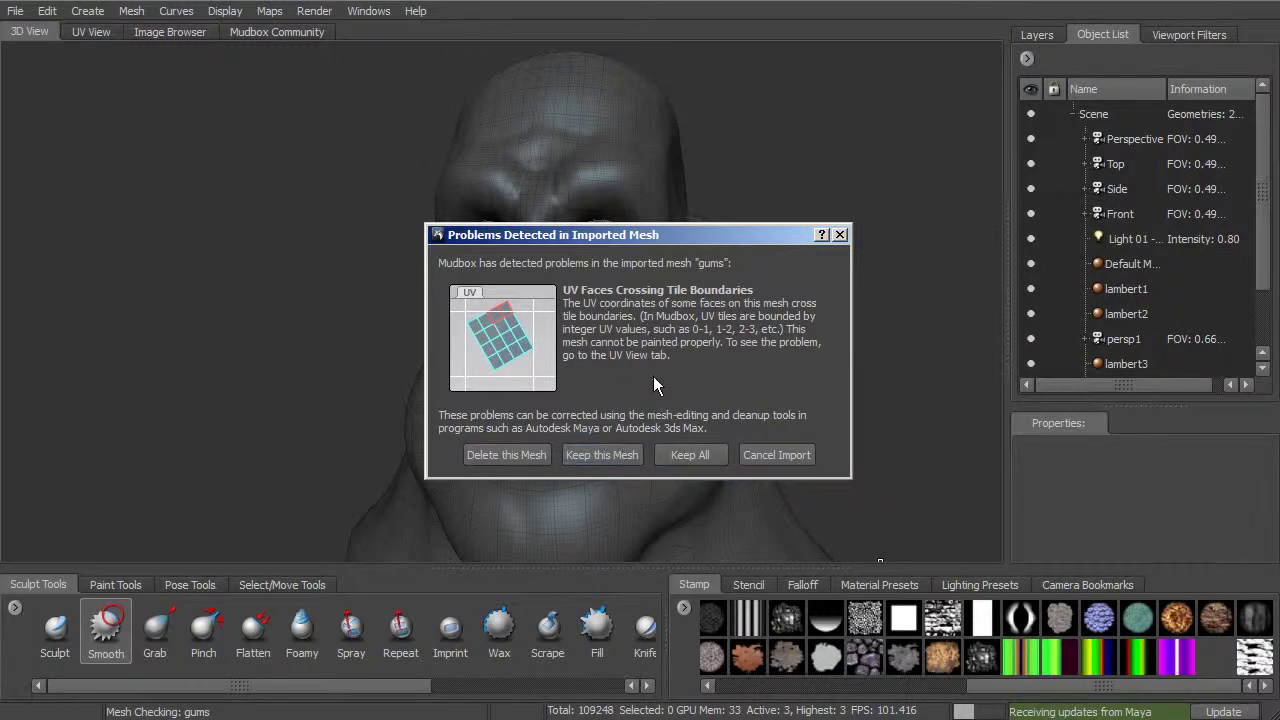
left_click_drag(599, 234, 636, 228)
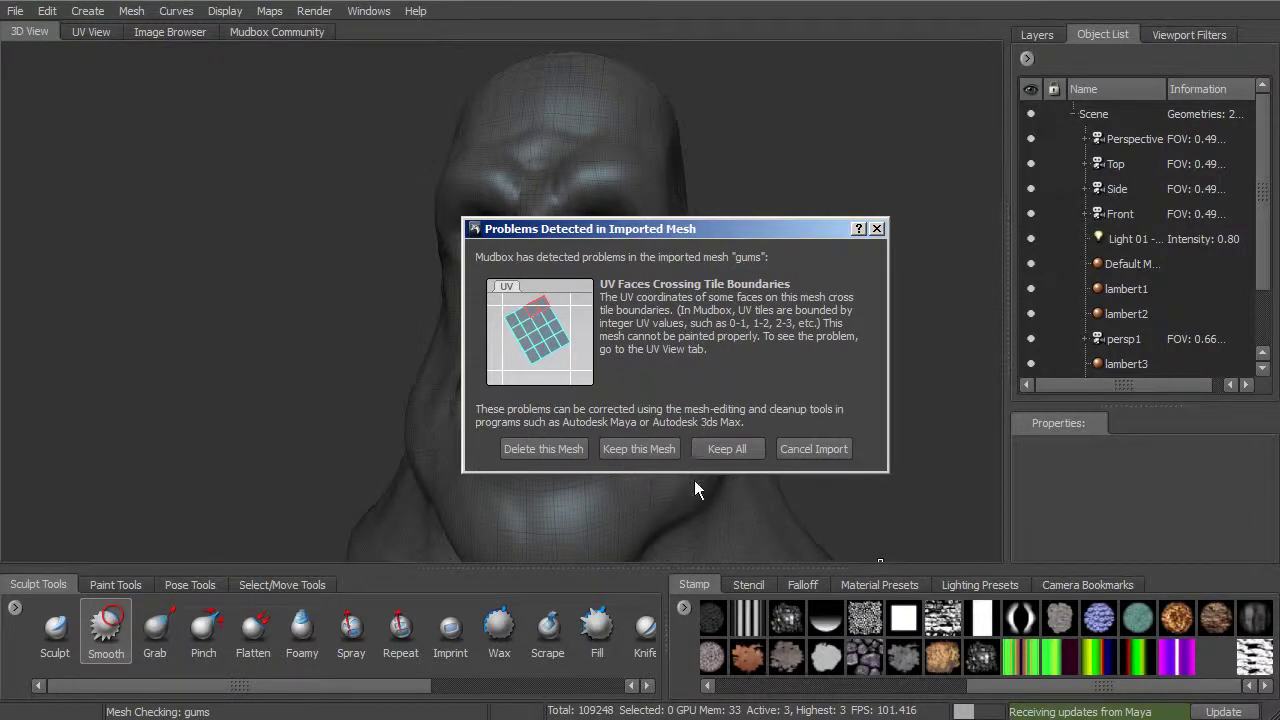
left_click(737, 455)
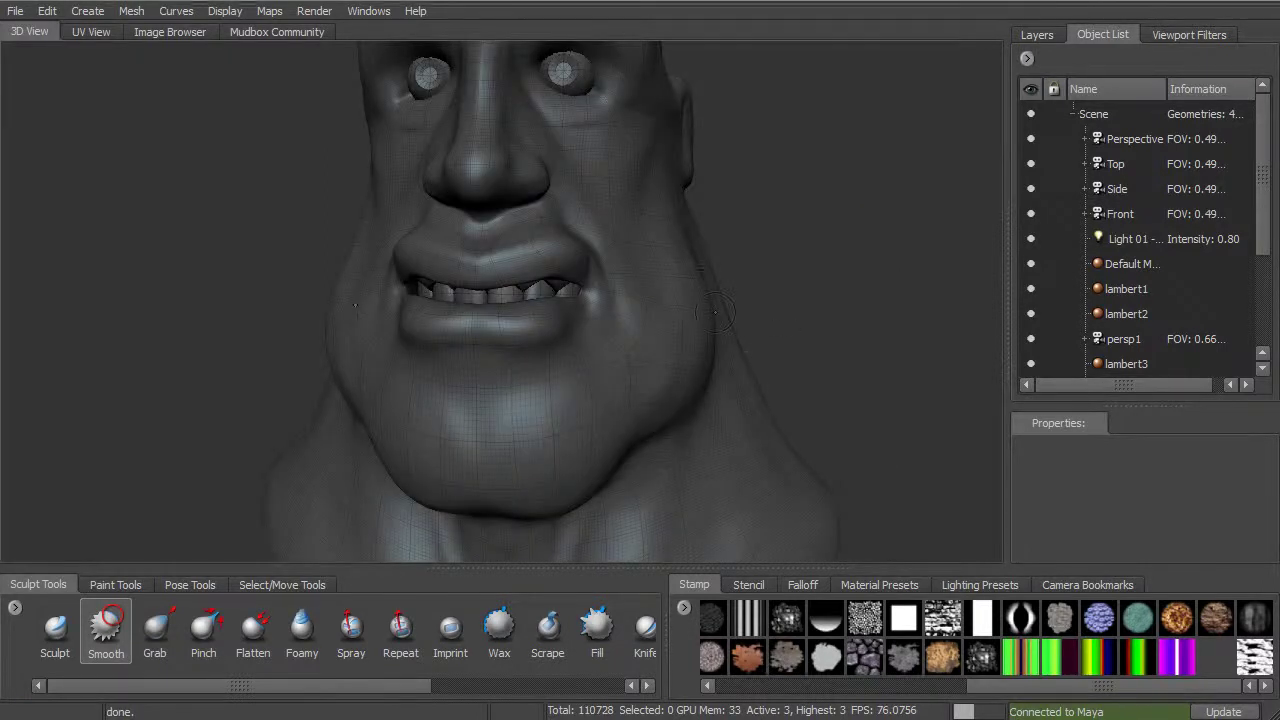
Step: Look through the Perspective camera in the Mudbox scene
mouse_move(1258, 224)
left_mouse_down()
mouse_move(1263, 271)
mouse_move(1260, 222)
left_mouse_up()
right_click(1118, 139)
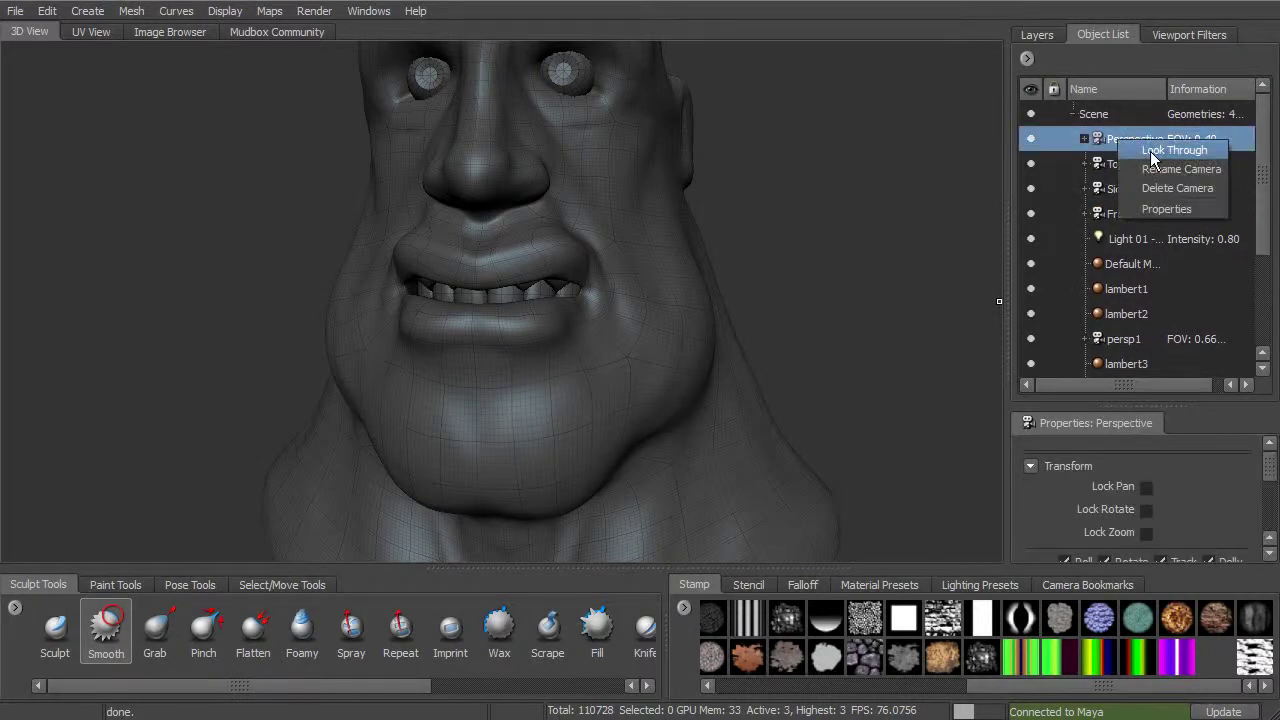
left_click(1160, 151)
Step: Select the gums, teeth and eyeball meshes in turn in the Object List to identify each imported object
left_click_drag(1262, 228, 1278, 340)
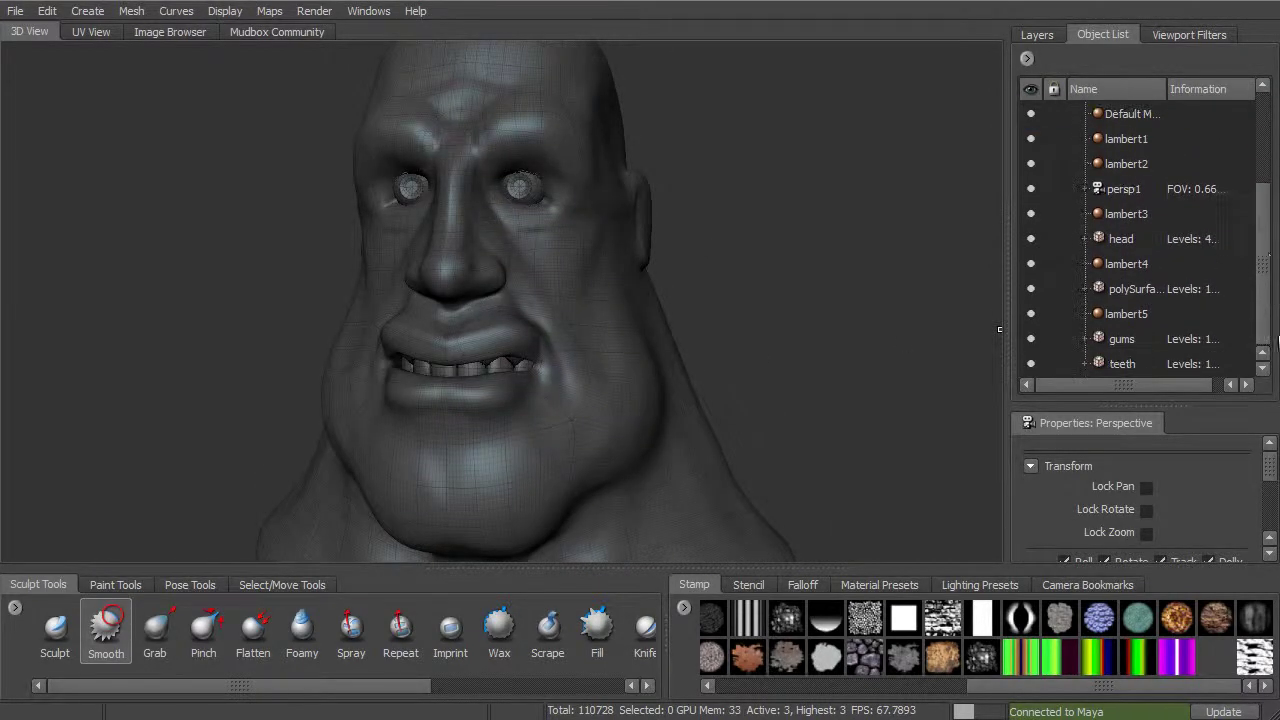
left_click(1121, 341)
left_click(1129, 362)
left_click(1133, 345)
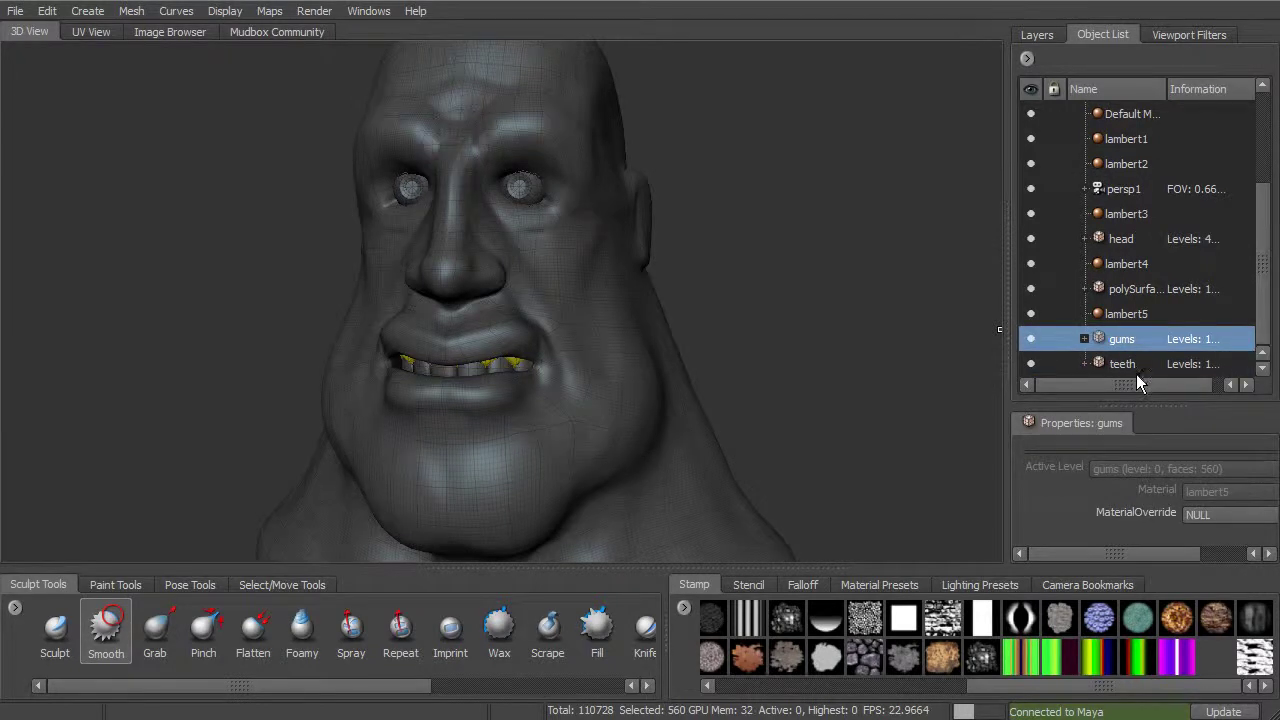
left_click(1136, 370)
left_click(1140, 286)
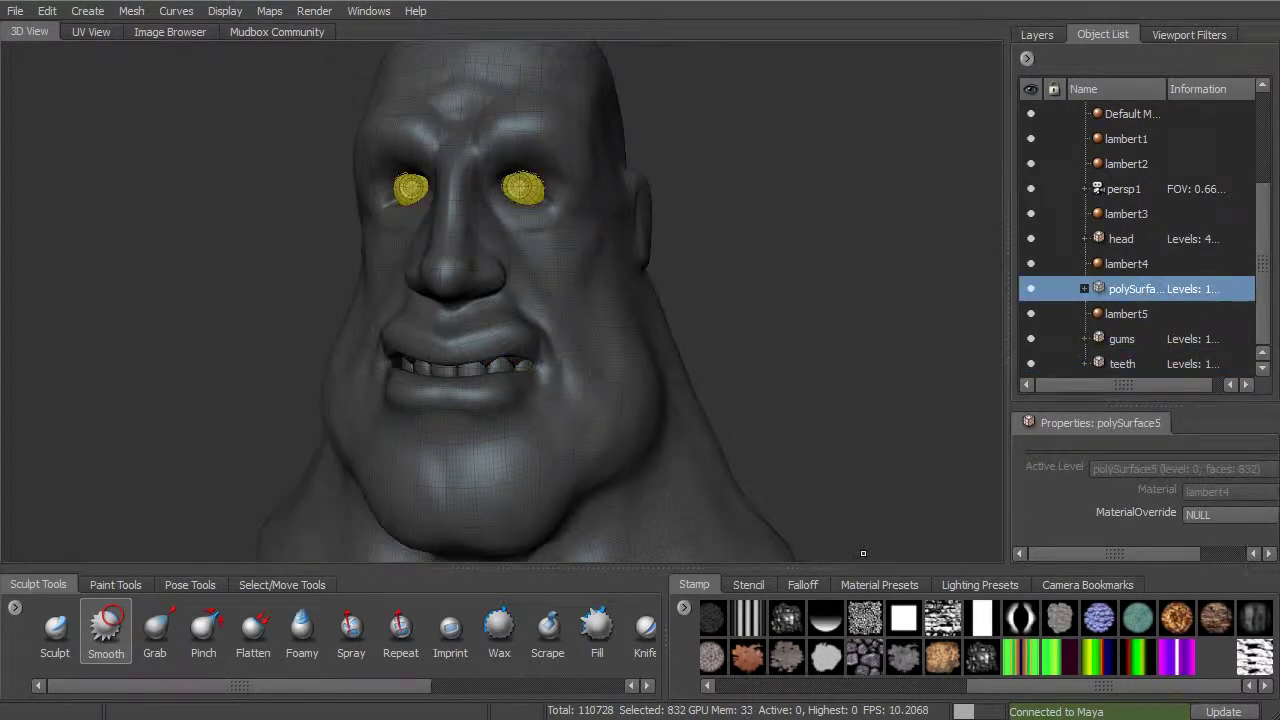
Step: Switch to Maya, select the eyeball mesh to check its name, and return to Mudbox
key("alt+Tab")
middle_click_drag(785, 282, 770, 483, "alt")
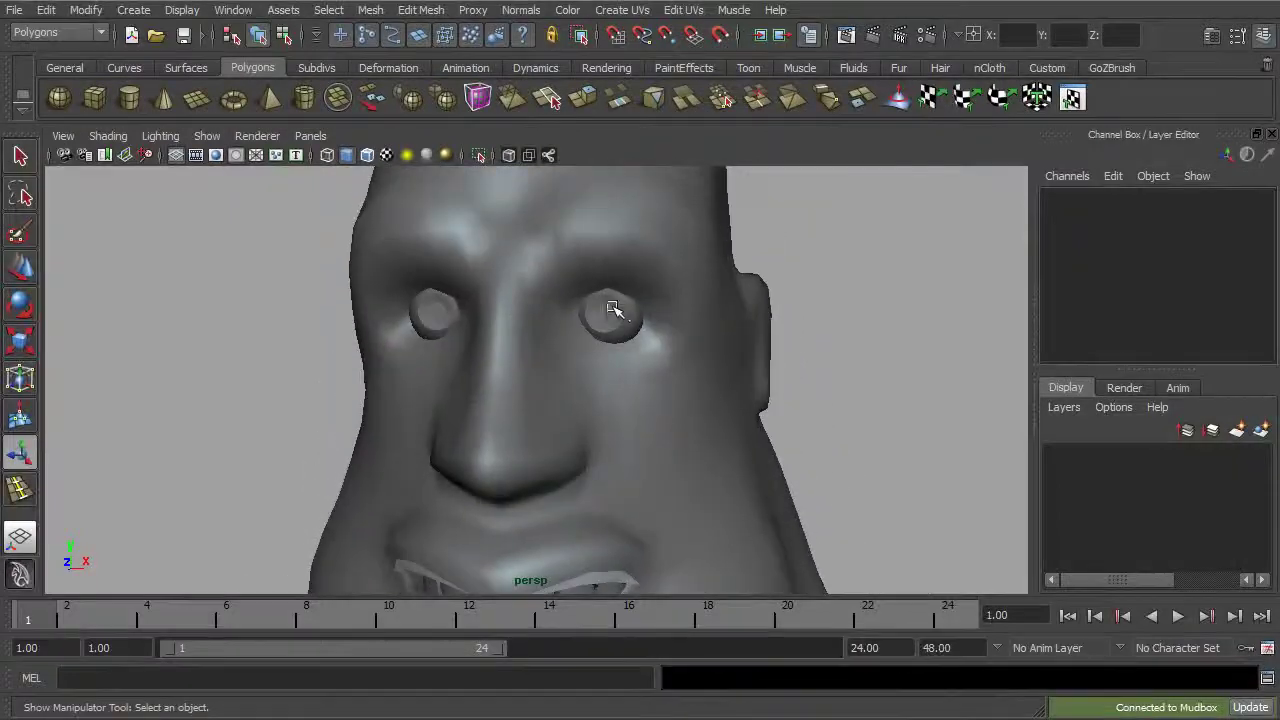
left_click(619, 311)
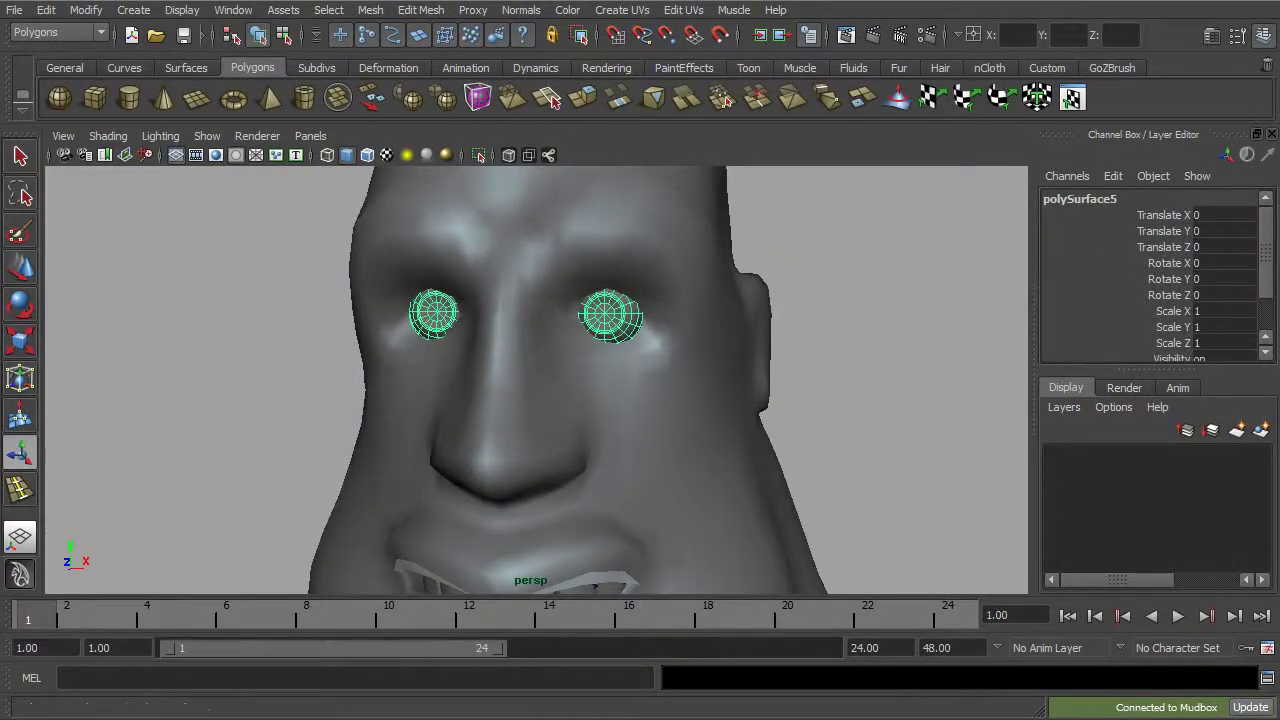
key("alt+Tab")
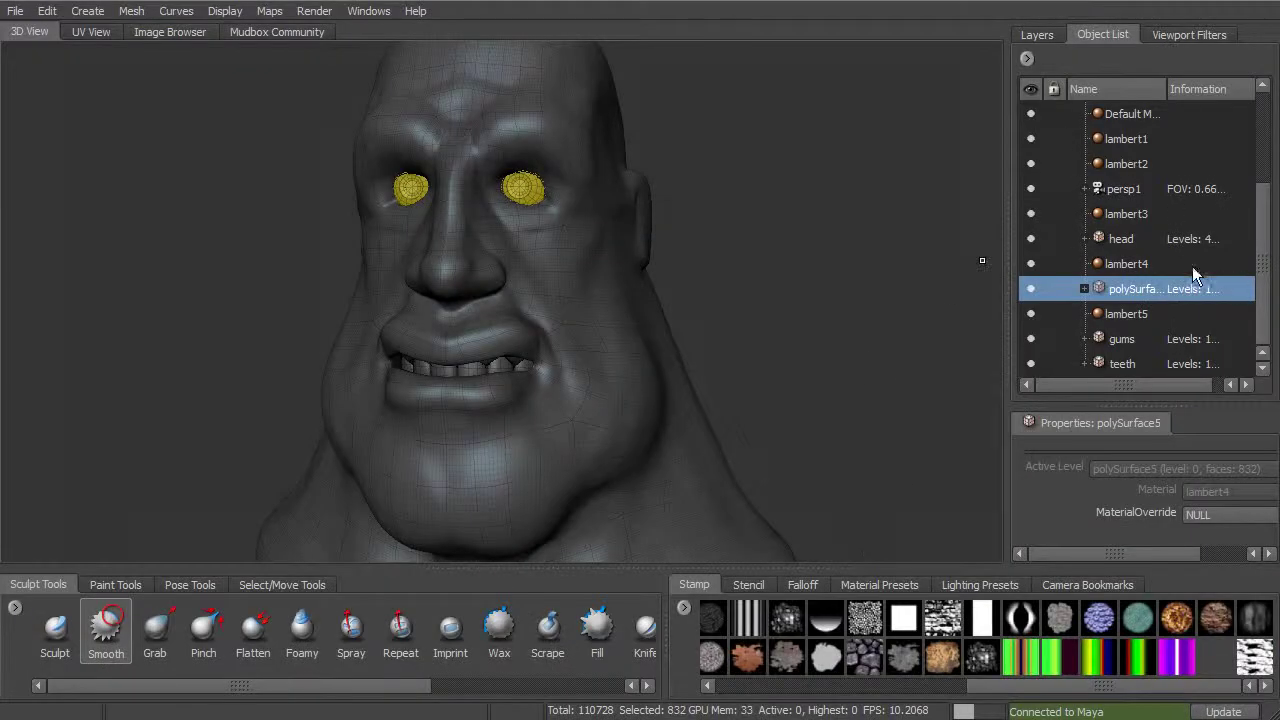
Step: Rename the polySurface5 eyeball object as eyes
right_click(1149, 288)
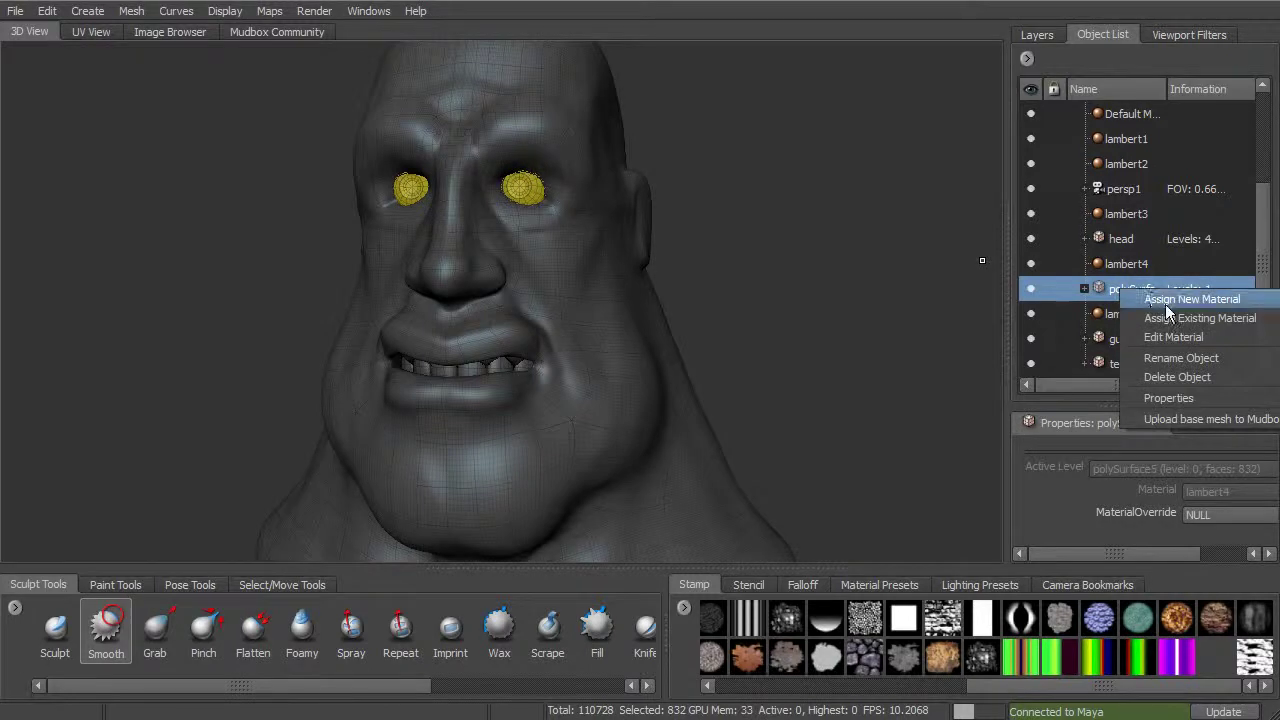
left_click(1181, 358)
type("eyes")
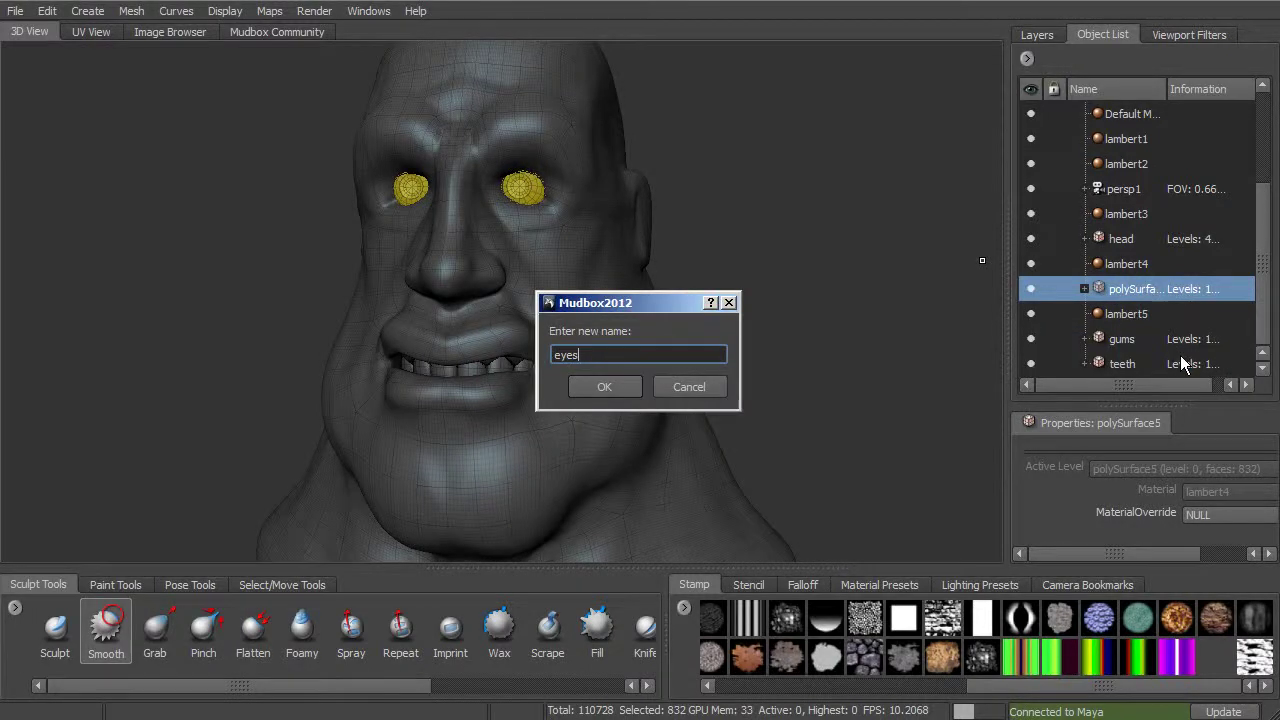
key("Return")
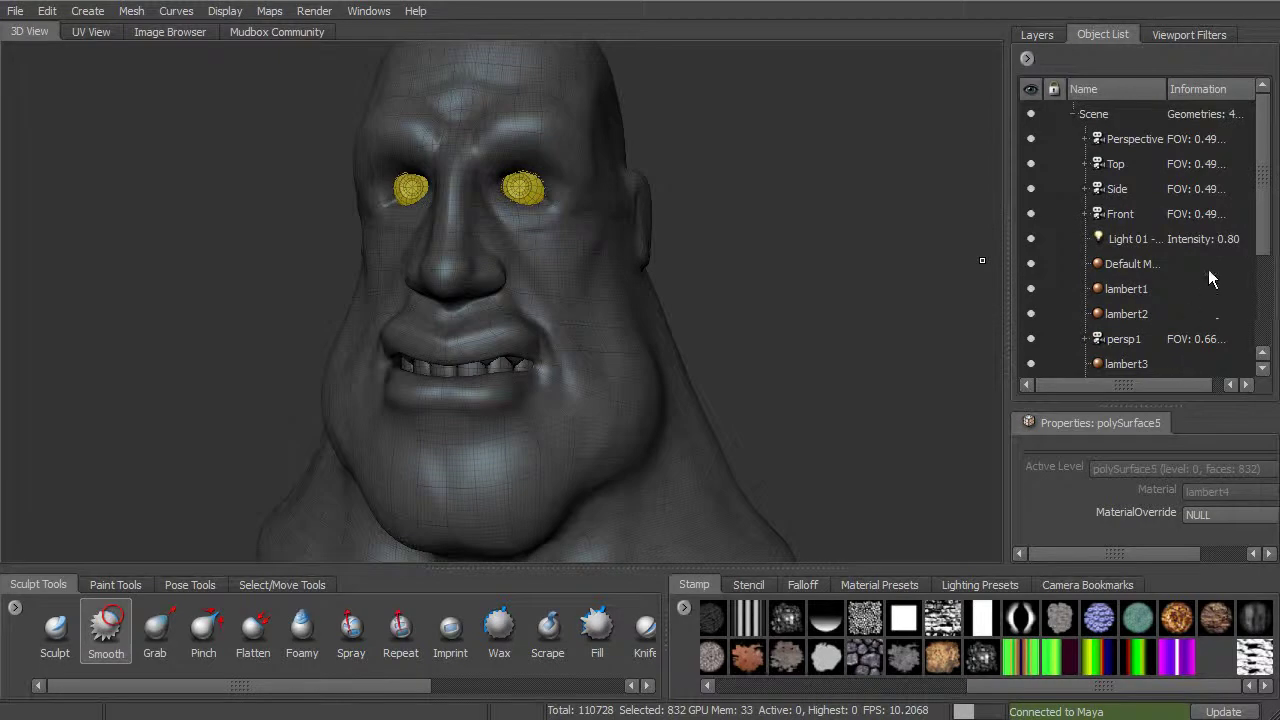
Step: Examine how the imported eyes and teeth sit in the head from several angles and distances
left_click_drag(727, 236, 751, 294, "alt")
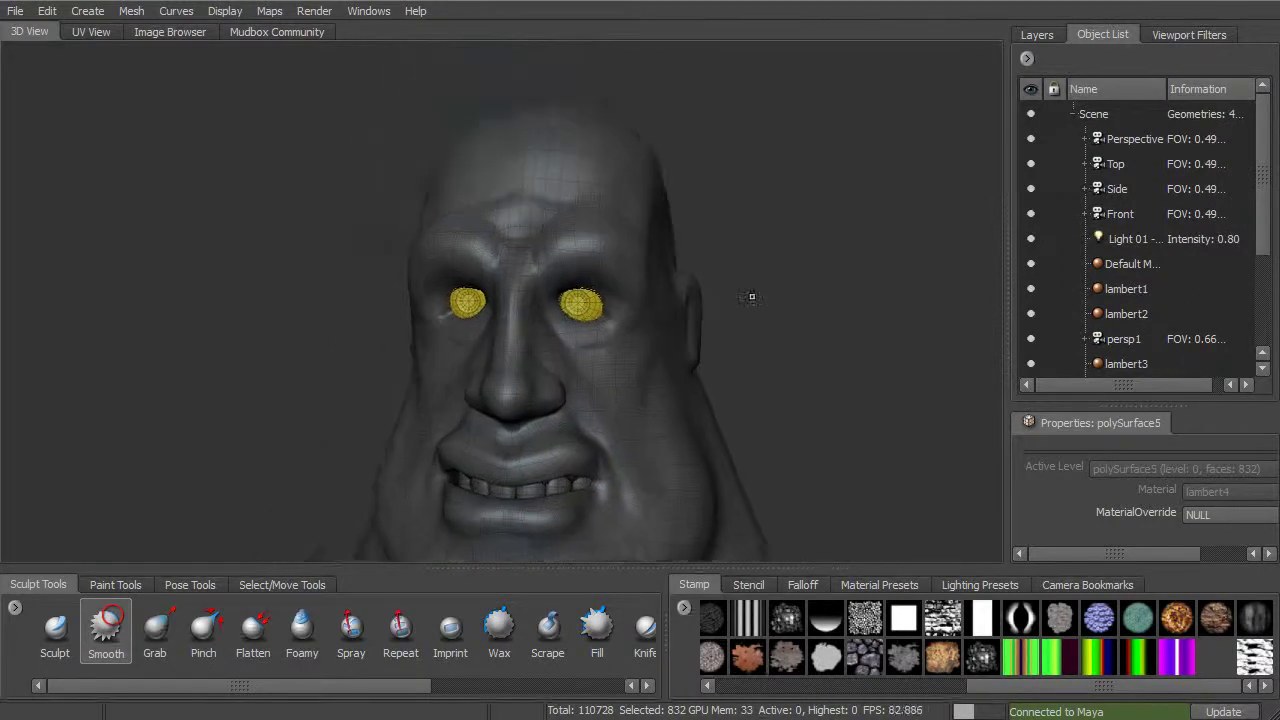
right_click_drag(751, 294, 815, 298, "alt")
left_click_drag(815, 298, 785, 245, "alt")
middle_click_drag(785, 294, 792, 338, "alt")
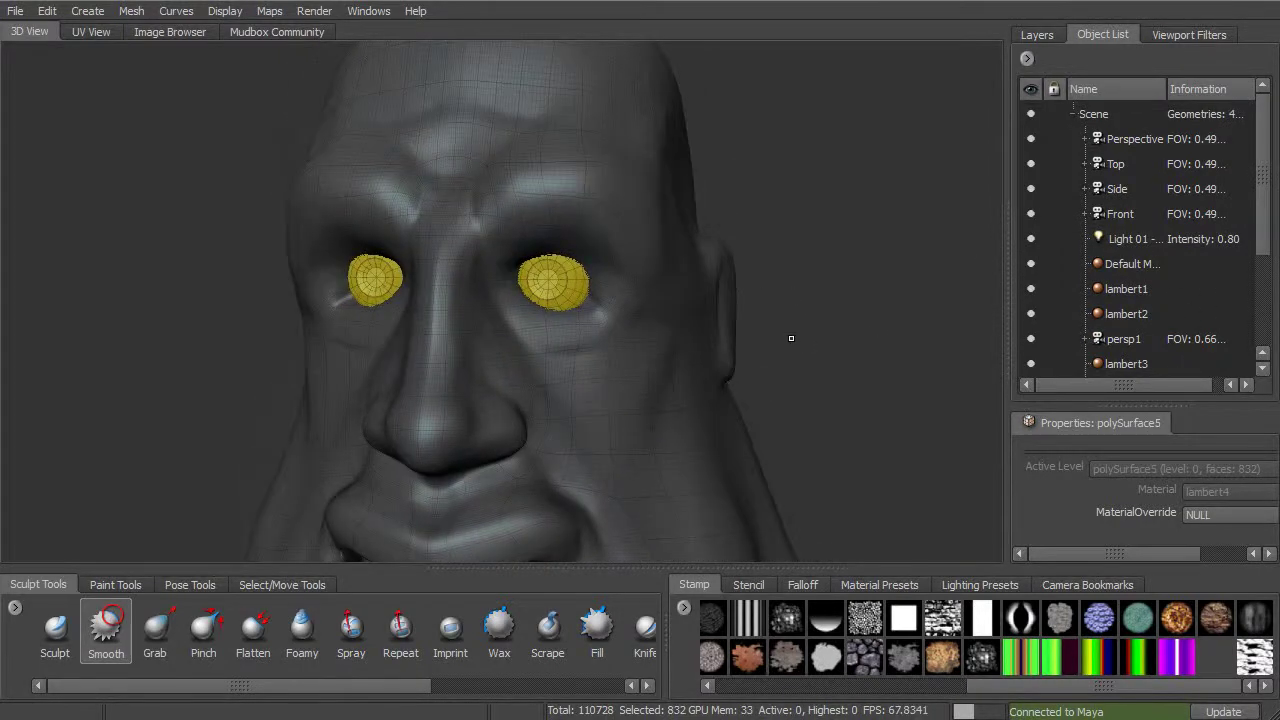
right_click_drag(792, 338, 808, 353, "alt")
middle_click_drag(808, 353, 813, 264, "alt")
right_click_drag(812, 263, 736, 319, "alt")
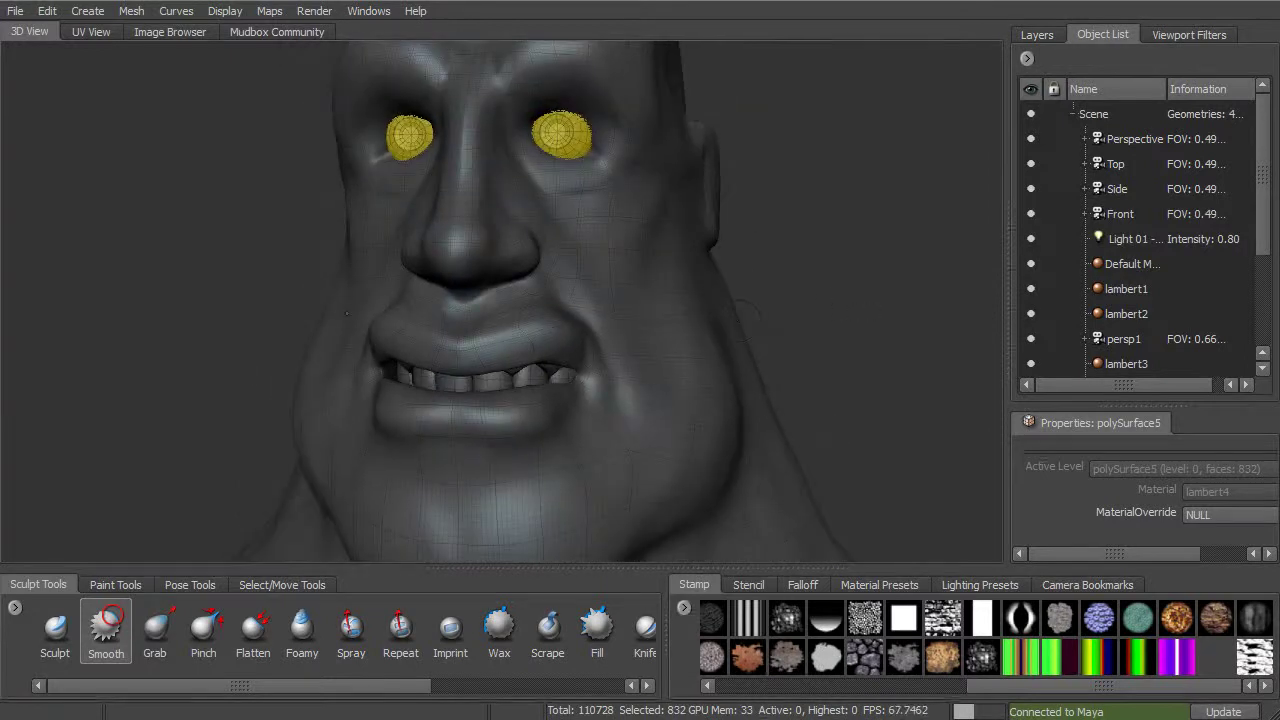
middle_click_drag(577, 218, 548, 410, "alt")
Step: Add a new subdivision level 1 to the eyes mesh
right_click_drag(548, 410, 880, 260, "alt")
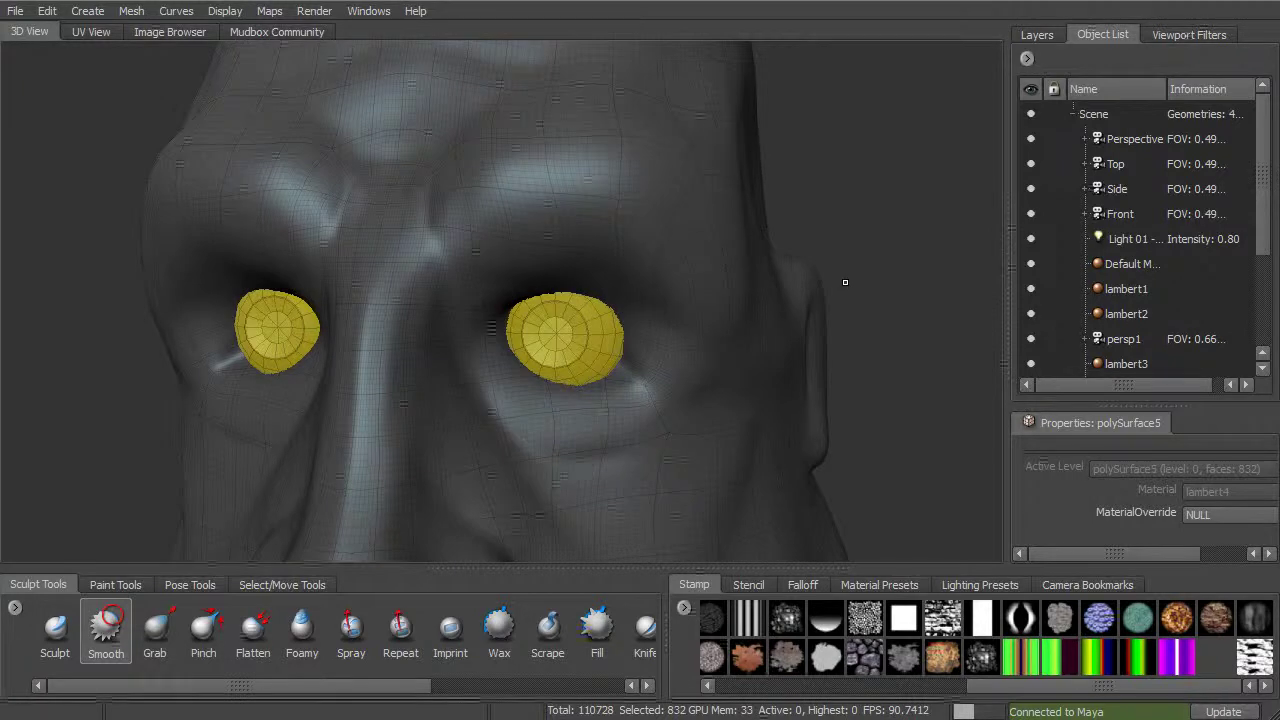
key("shift+d")
middle_click_drag(831, 270, 831, 242, "alt")
right_click_drag(831, 242, 853, 263, "alt")
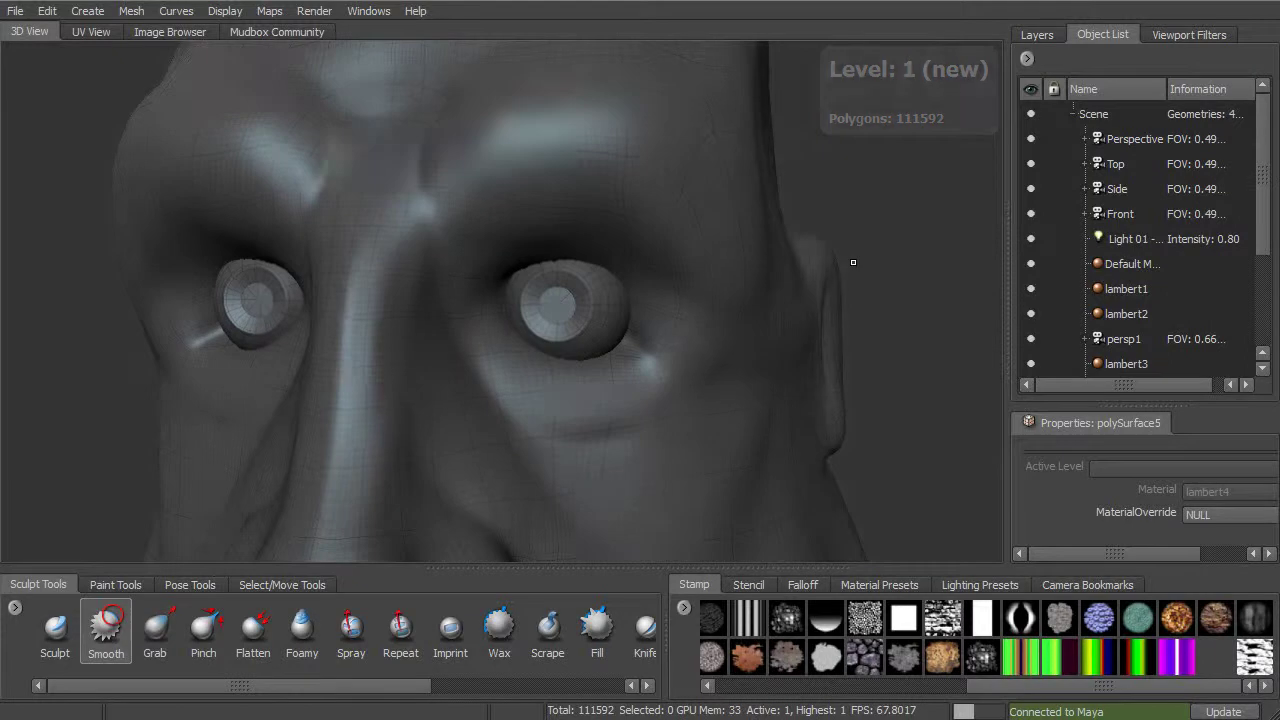
Step: Lock the eyes object in the Object List
middle_click_drag(870, 235, 822, 258, "alt")
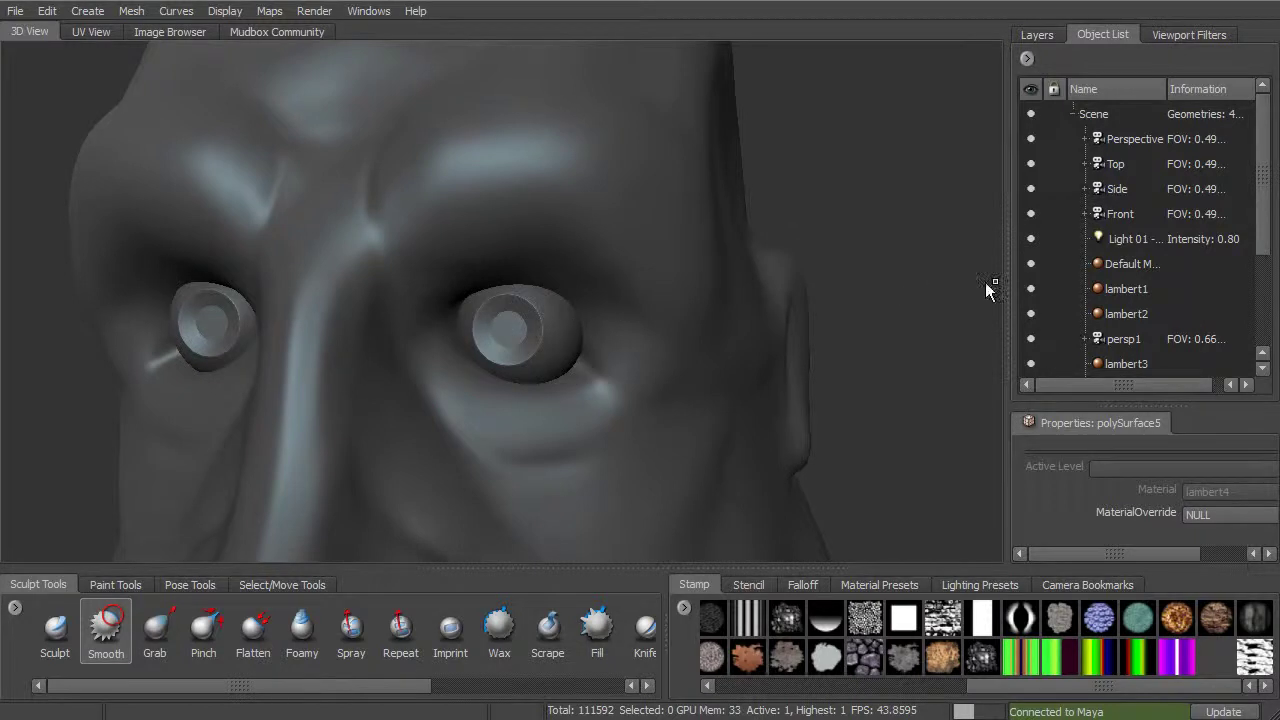
left_click_drag(1259, 219, 1268, 310)
left_click(1059, 288)
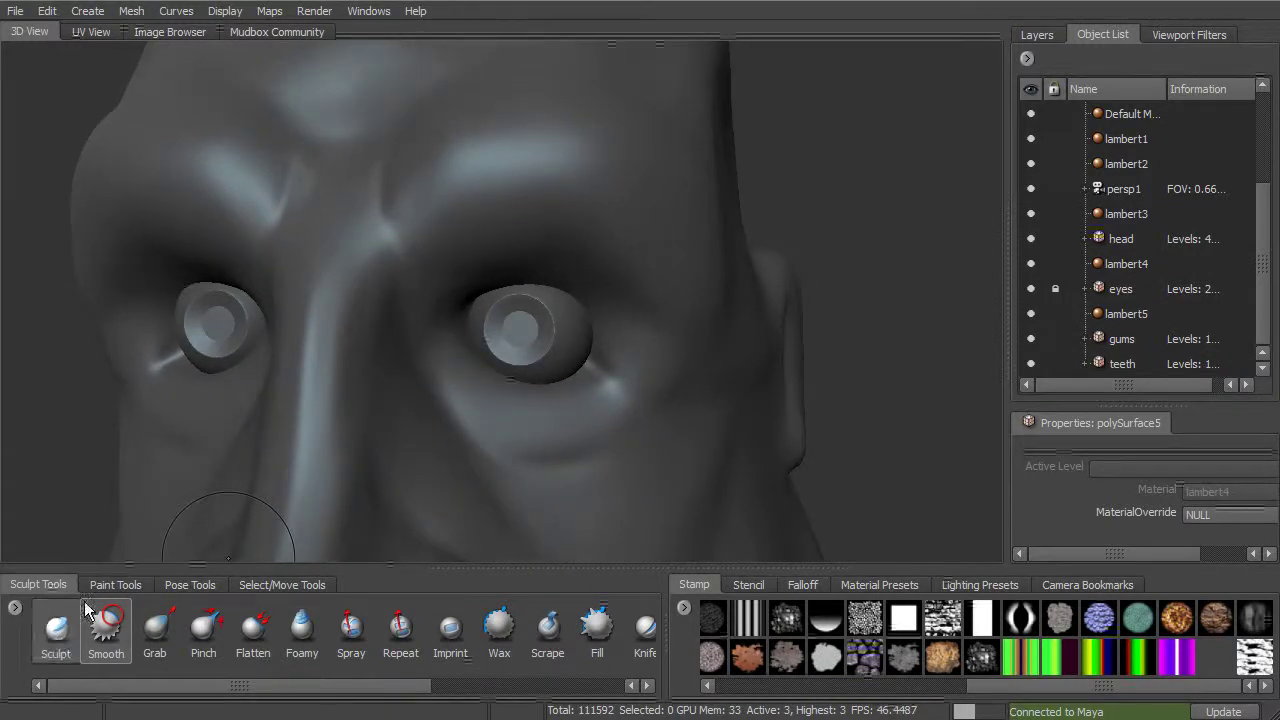
Step: Sculpt and smooth the rims of the eye sockets around the eyeballs with the Sculpt brush mirrored across X
left_click(55, 628)
left_click_drag(546, 323, 536, 318, "alt")
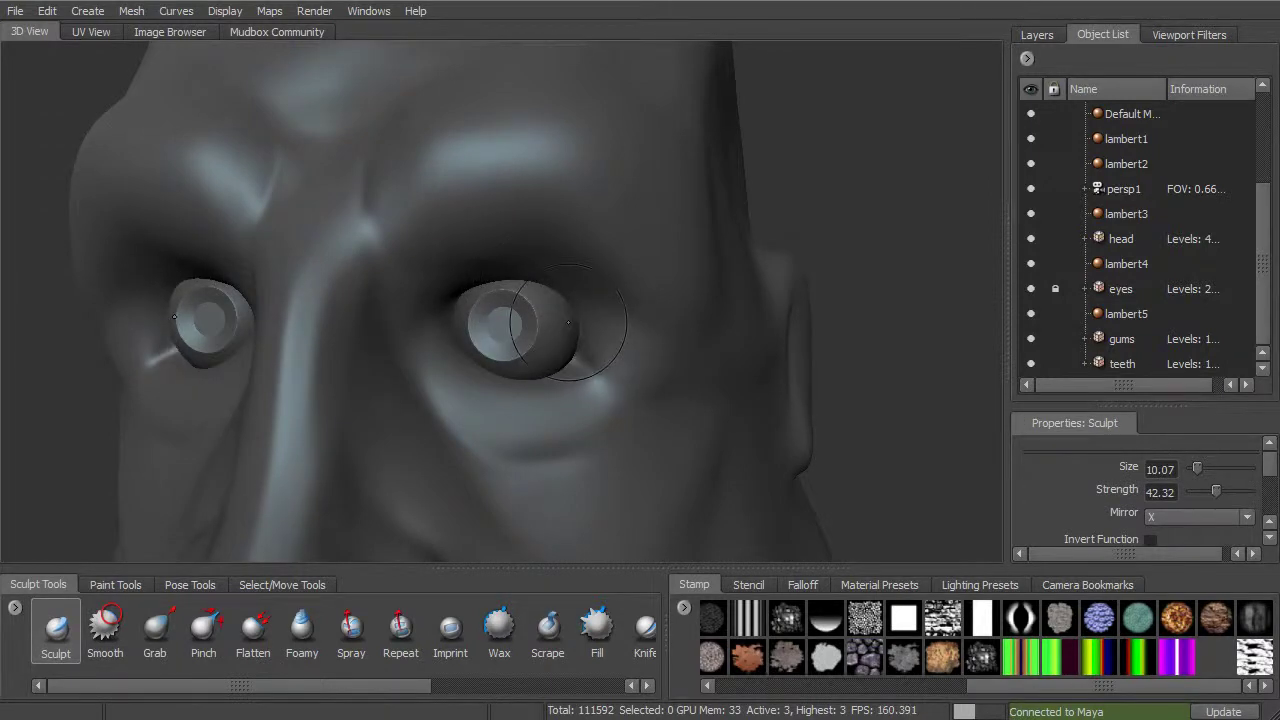
mouse_move(570, 332)
left_mouse_down()
mouse_move(576, 312)
mouse_move(556, 292)
mouse_move(495, 272)
left_mouse_up()
key("shift")
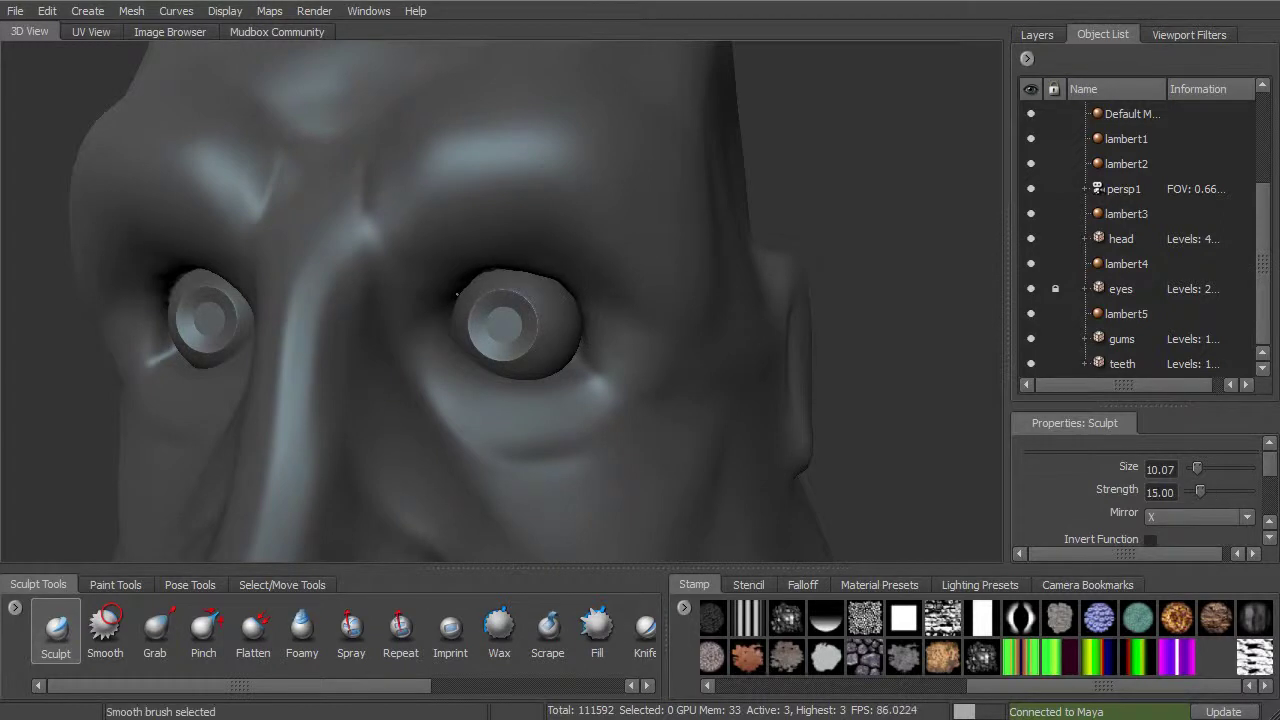
left_click_drag(470, 287, 461, 303)
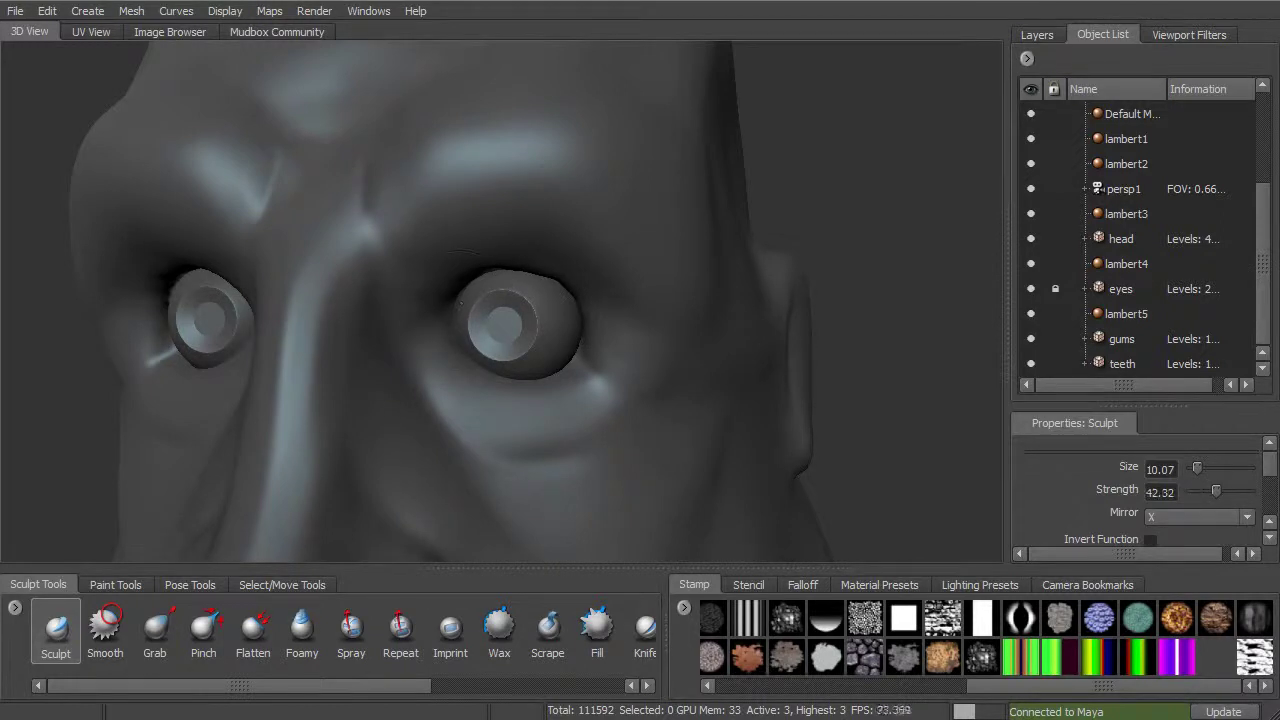
mouse_move(478, 372)
left_mouse_down()
mouse_move(548, 378)
mouse_move(590, 350)
left_mouse_up()
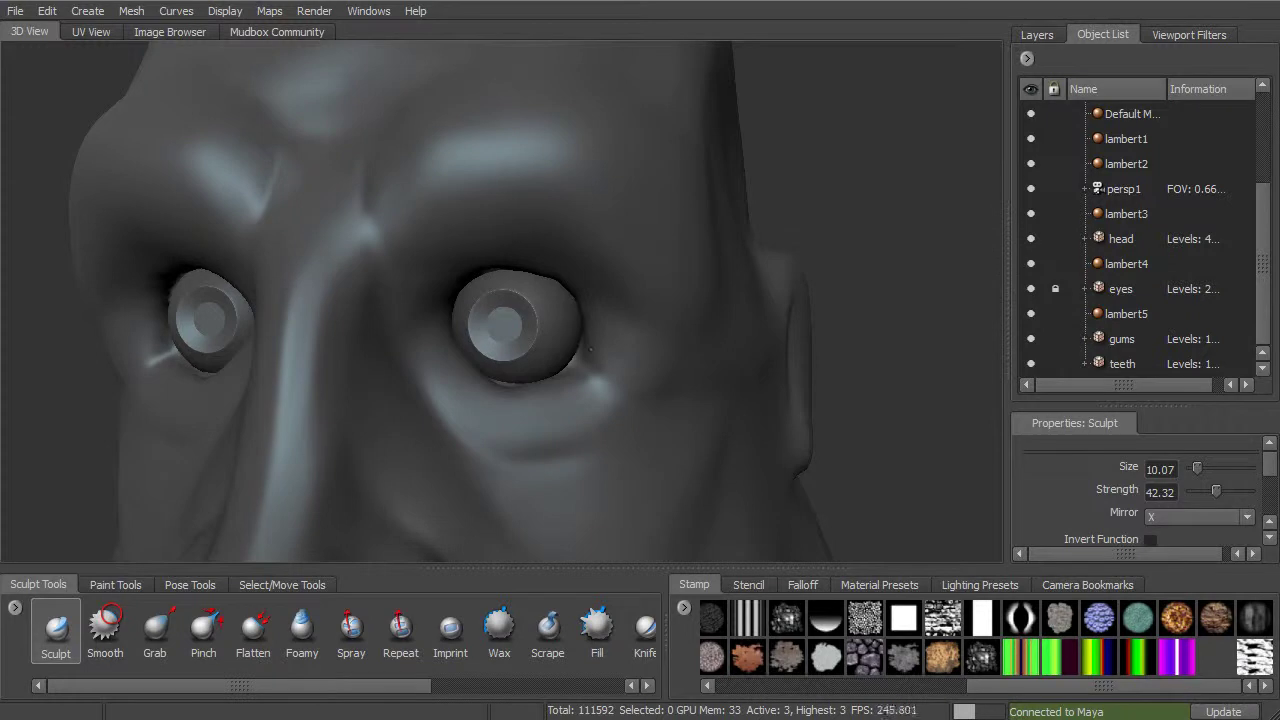
Step: Build up the upper rim of the eye sockets with the Sculpt brush so it follows the top of the eyeballs
right_click_drag(614, 306, 515, 319, "alt")
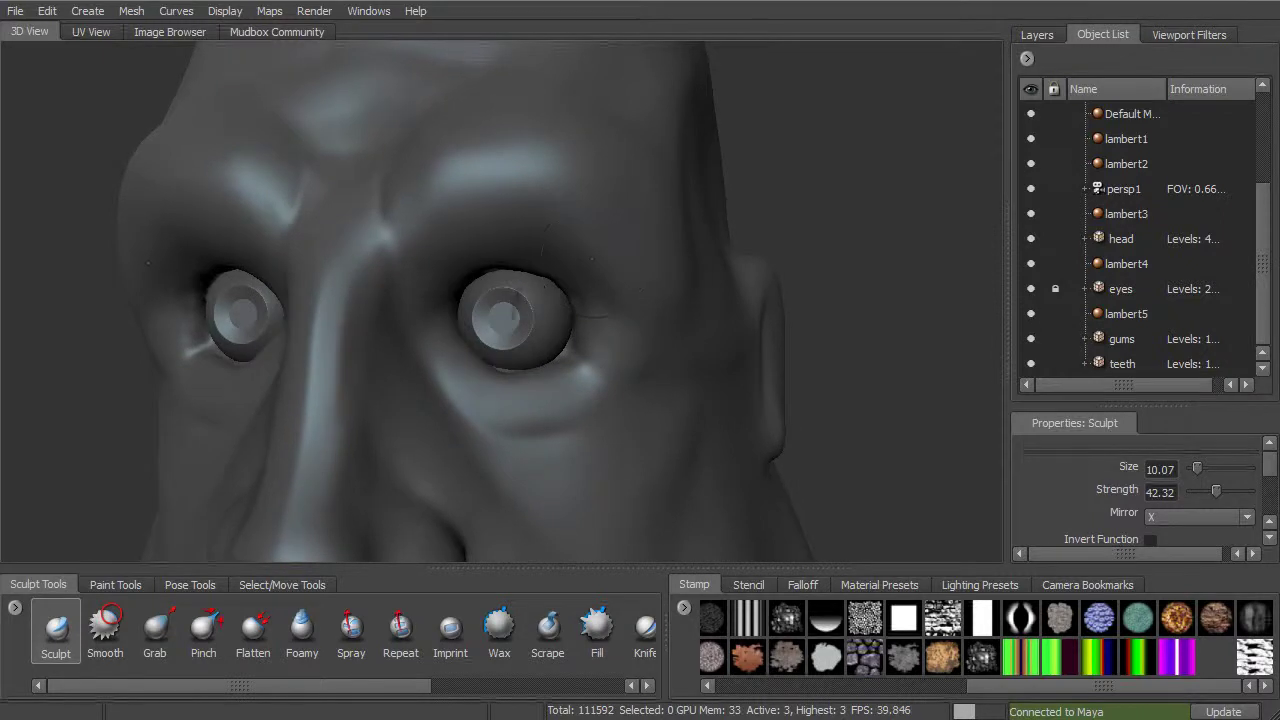
left_click_drag(540, 224, 585, 180, "alt")
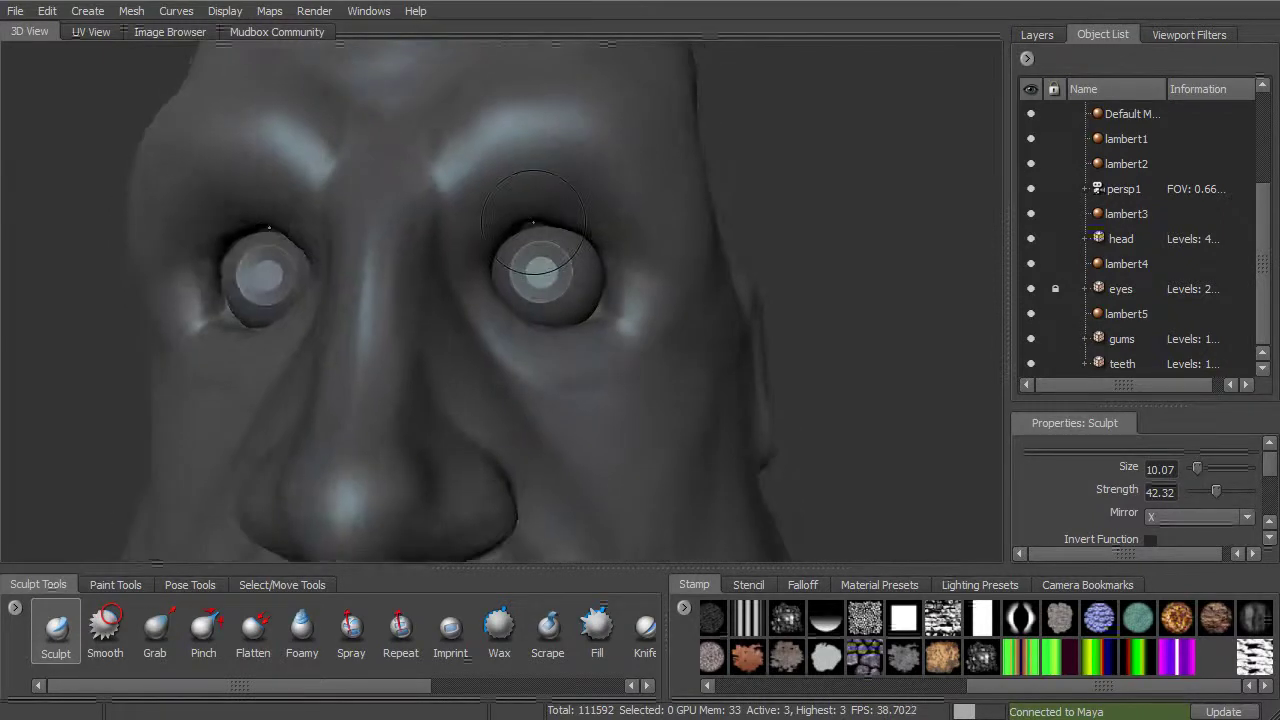
left_click_drag(600, 297, 556, 294, "alt")
right_click_drag(480, 285, 540, 275, "alt")
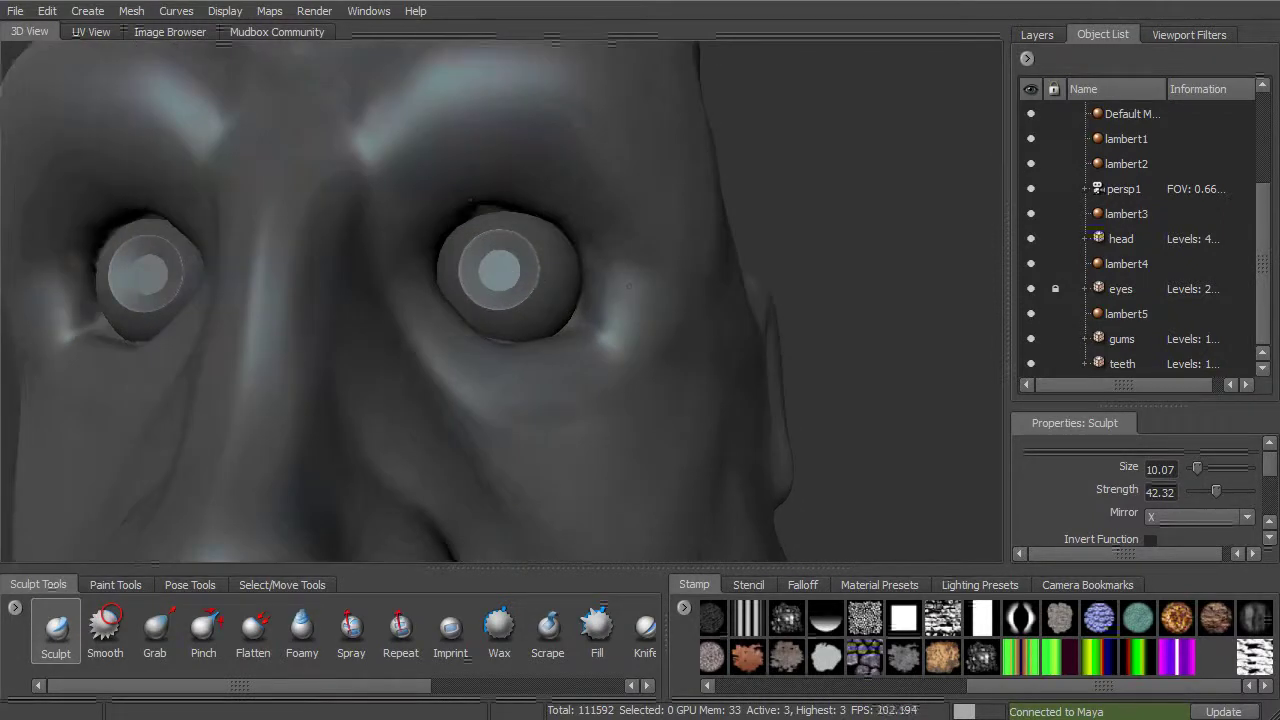
mouse_move(470, 206)
left_mouse_down()
mouse_move(522, 213)
mouse_move(475, 204)
mouse_move(496, 208)
left_mouse_up()
mouse_move(578, 258)
left_mouse_down()
mouse_move(543, 208)
mouse_move(541, 229)
left_mouse_up()
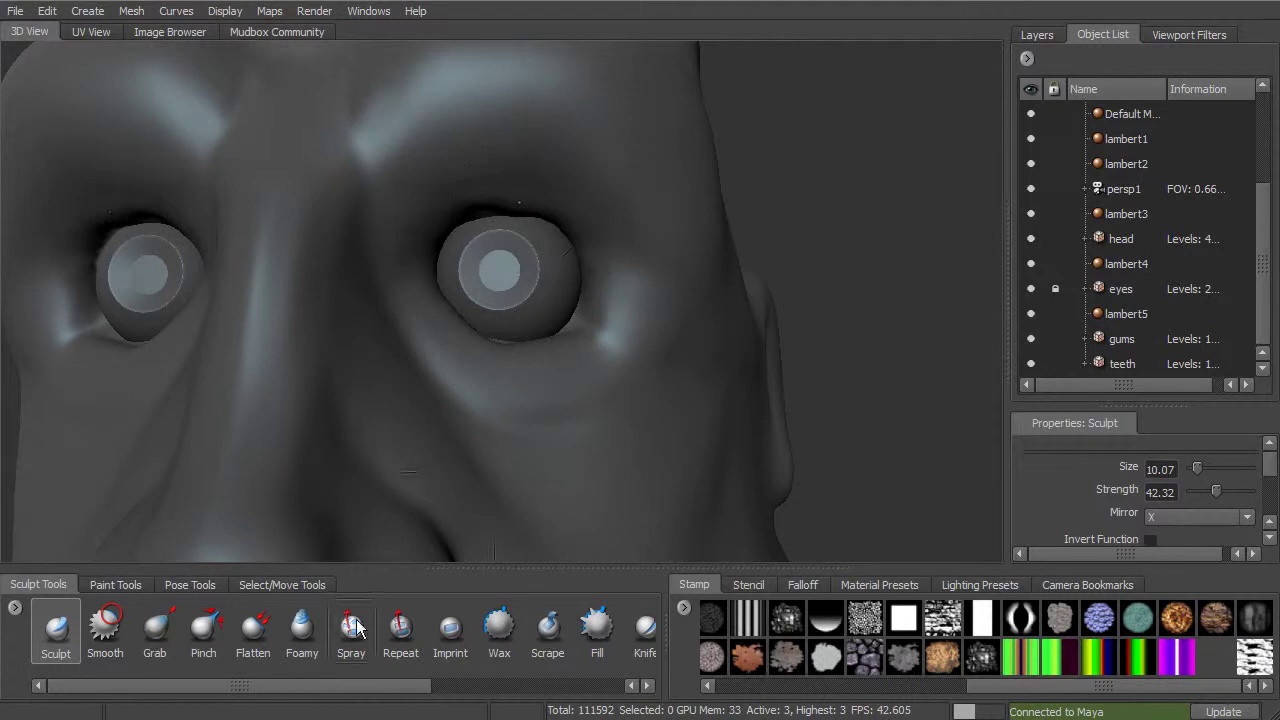
Step: Add a new subdivision level 4 to the head mesh
left_click_drag(640, 310, 586, 372, "alt")
right_click_drag(586, 372, 531, 293, "alt")
key("shift+d")
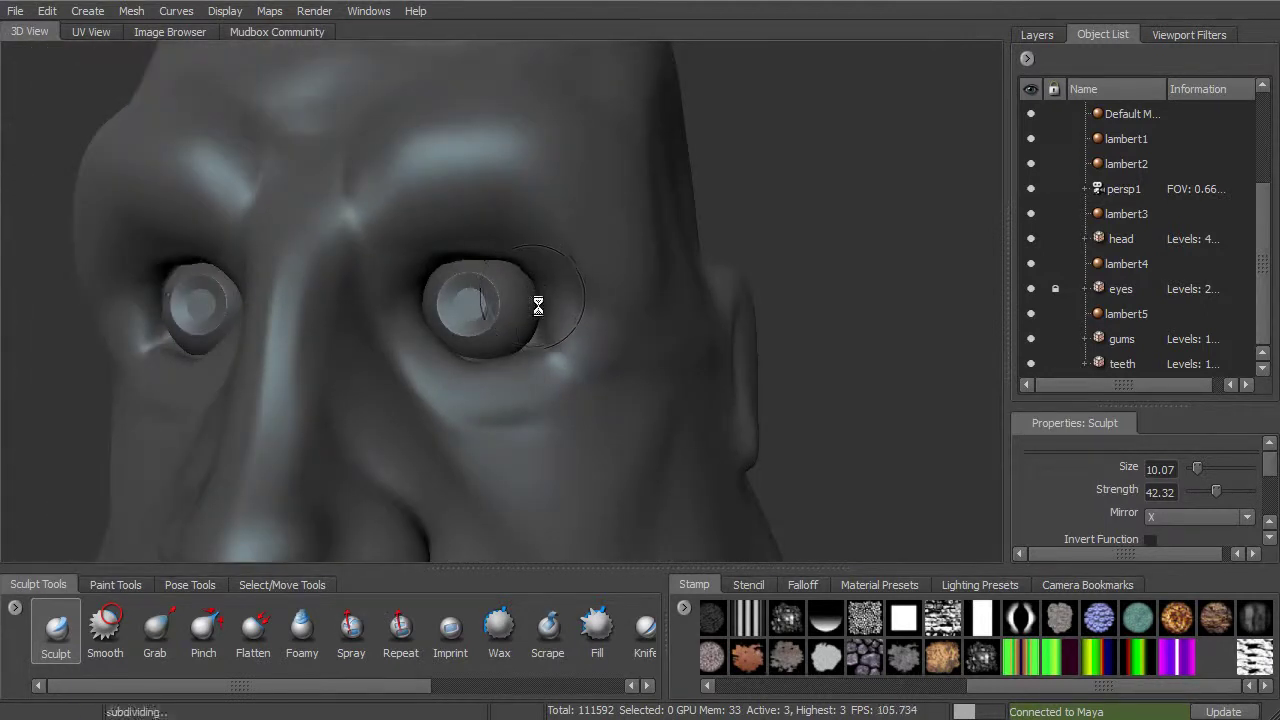
Step: Build up rounded upper eyelids over the eyeballs with the Wax brush and smooth them
left_click(499, 626)
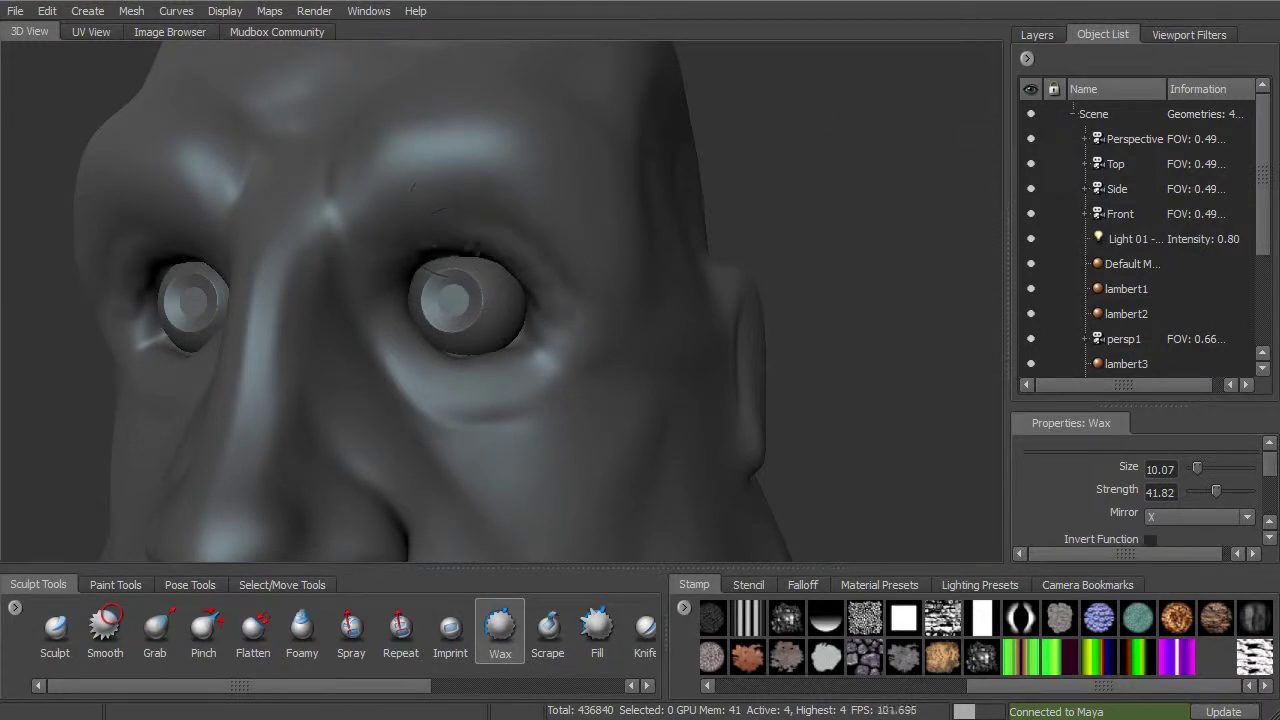
mouse_move(430, 266)
left_mouse_down()
mouse_move(476, 260)
mouse_move(455, 250)
mouse_move(529, 300)
left_mouse_up()
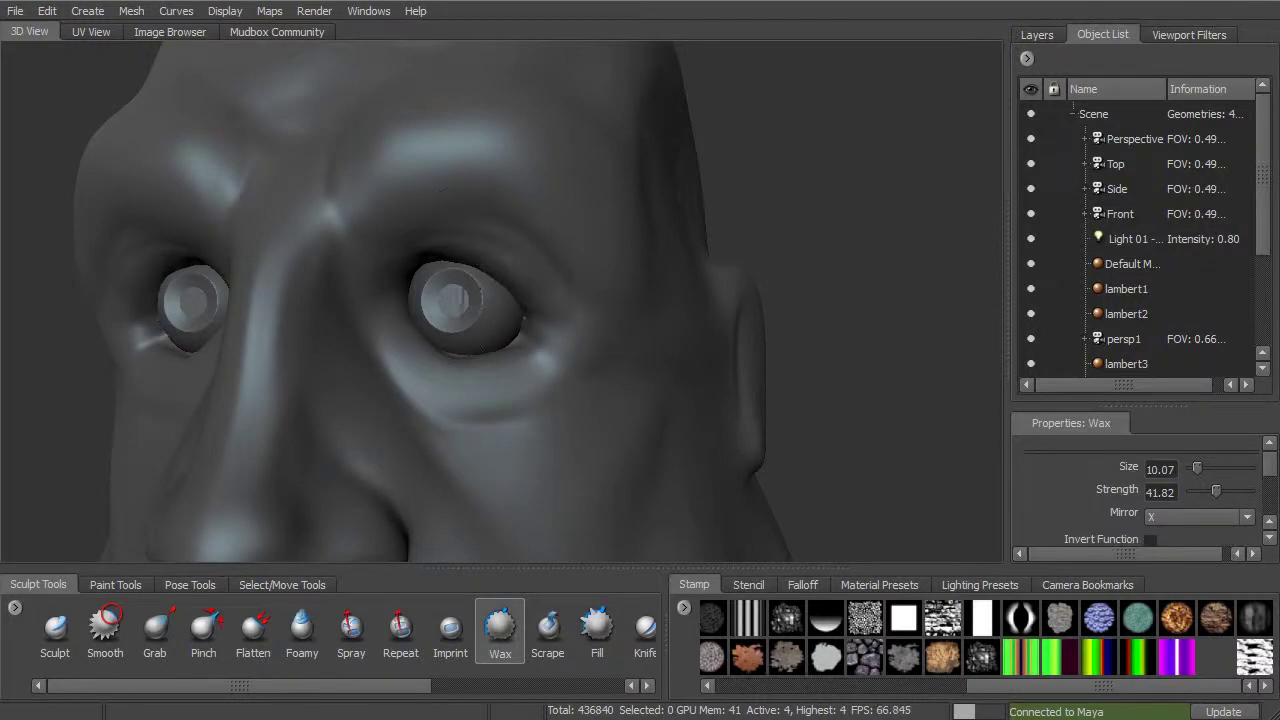
mouse_move(411, 263)
left_mouse_down()
mouse_move(455, 250)
mouse_move(482, 268)
mouse_move(474, 261)
left_mouse_up()
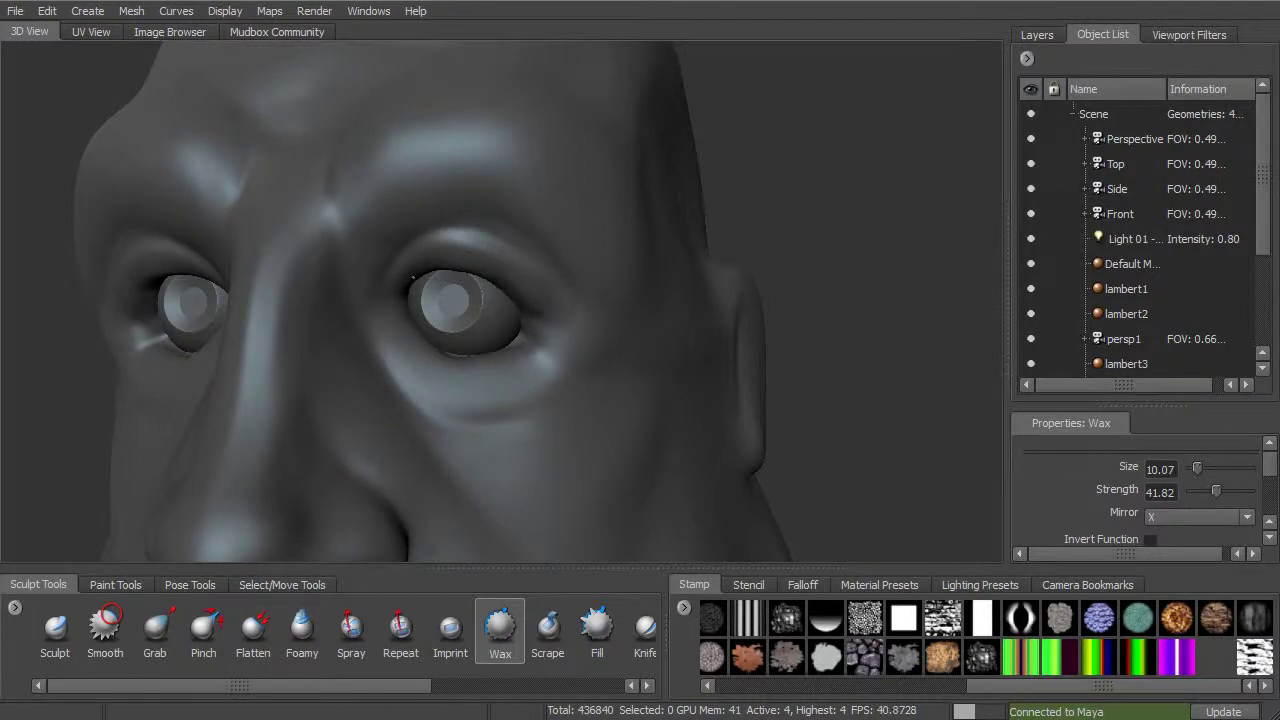
left_click_drag(400, 246, 475, 257)
key("shift")
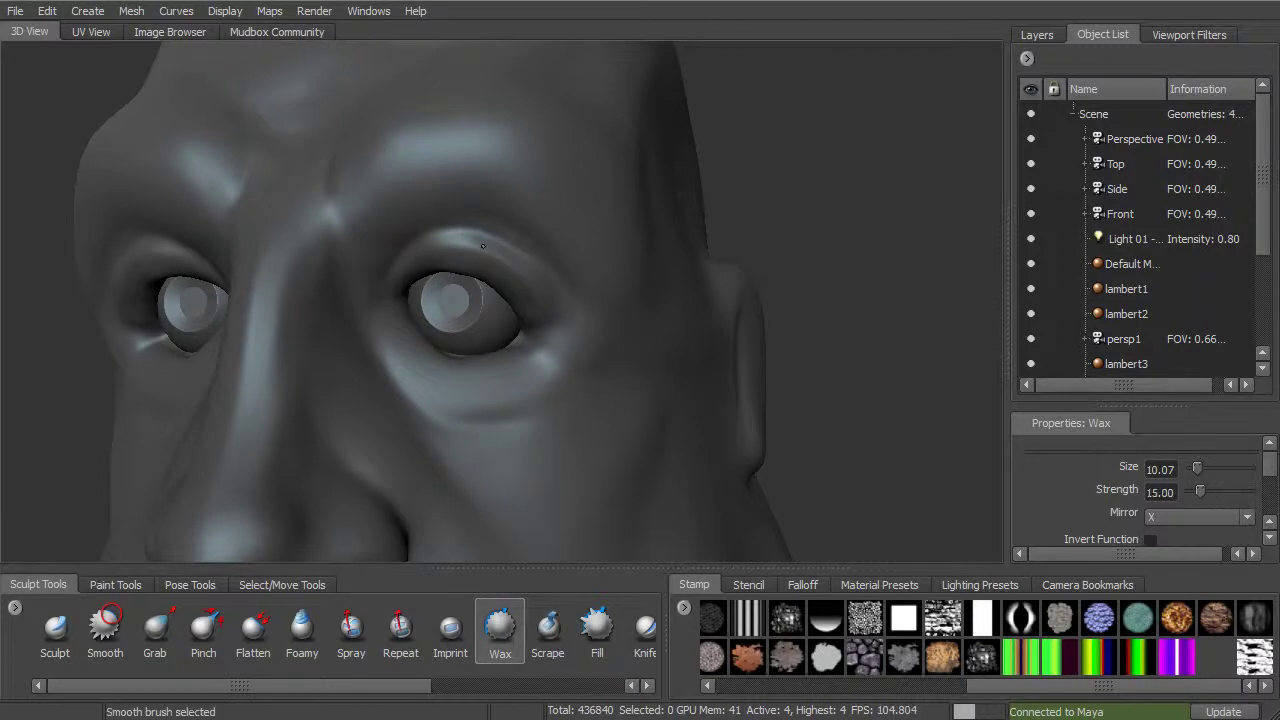
left_click_drag(454, 255, 470, 268, "shift")
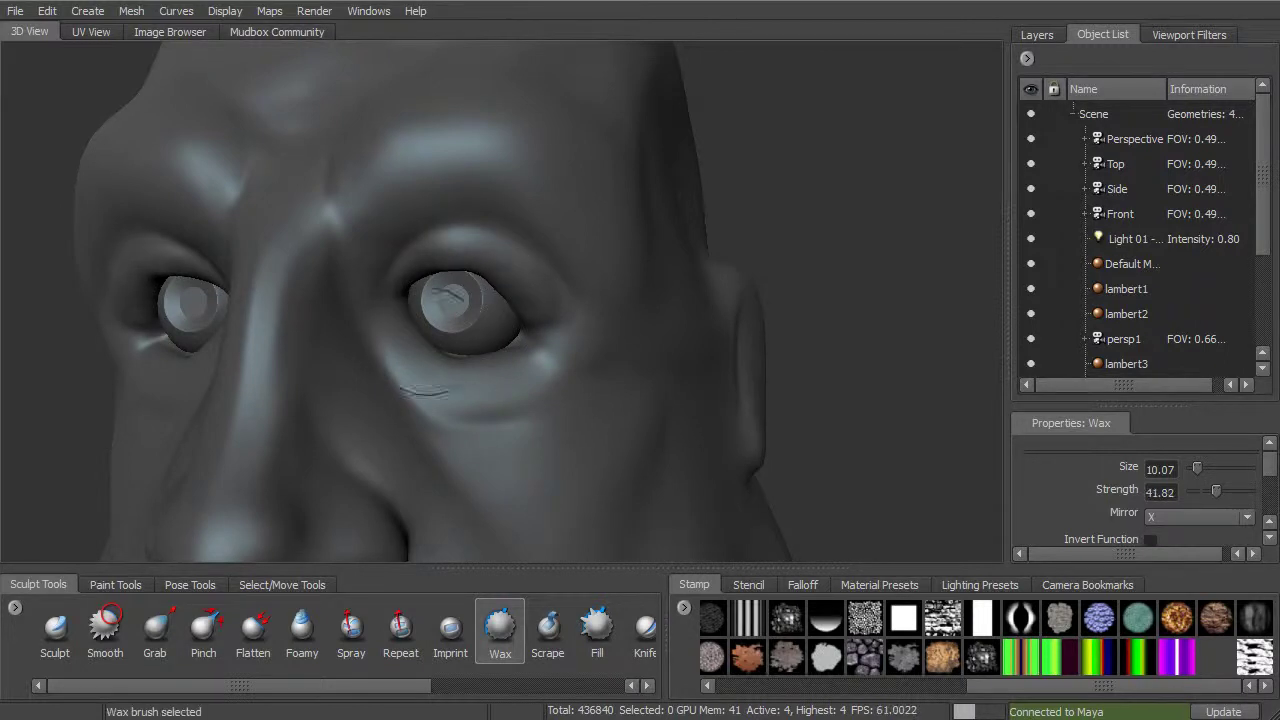
Step: Build up the lower eyelids with the Wax brush, and shape the brow fold above the upper lids at brush size 14.22
mouse_move(450, 356)
left_mouse_down()
mouse_move(487, 345)
mouse_move(453, 354)
left_mouse_up()
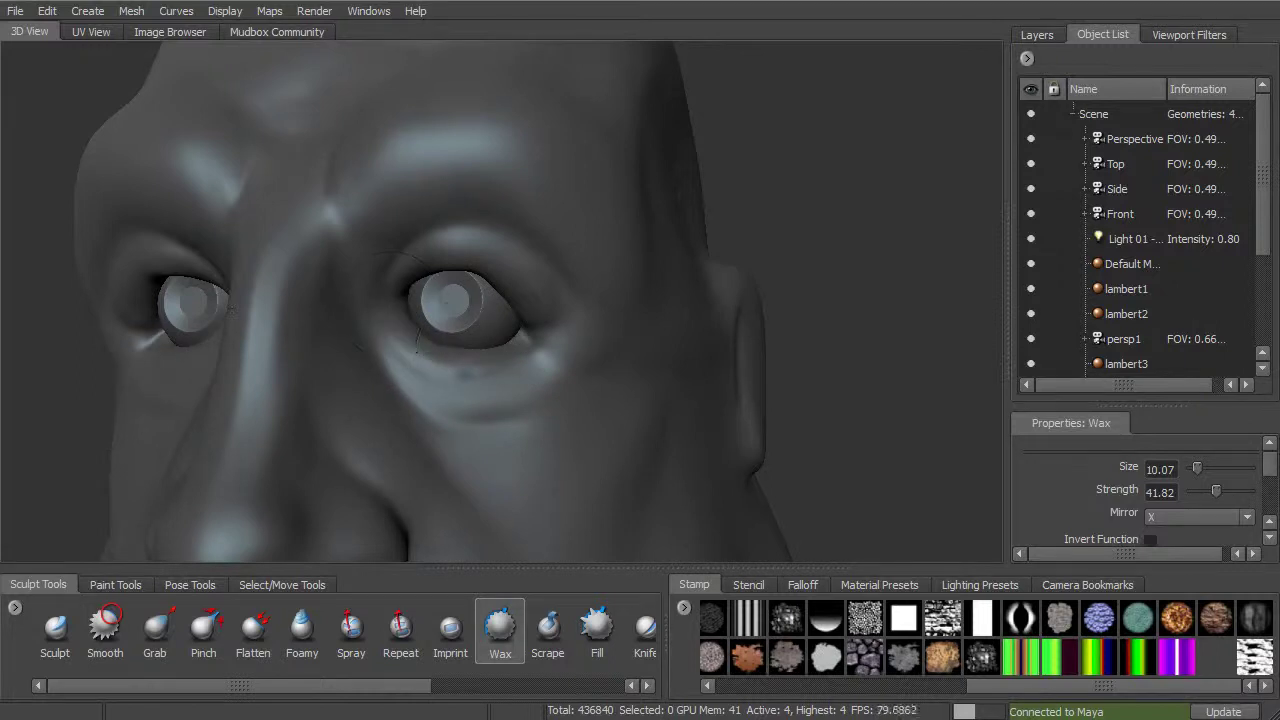
mouse_move(536, 350)
left_mouse_down()
mouse_move(420, 372)
mouse_move(394, 356)
left_mouse_up()
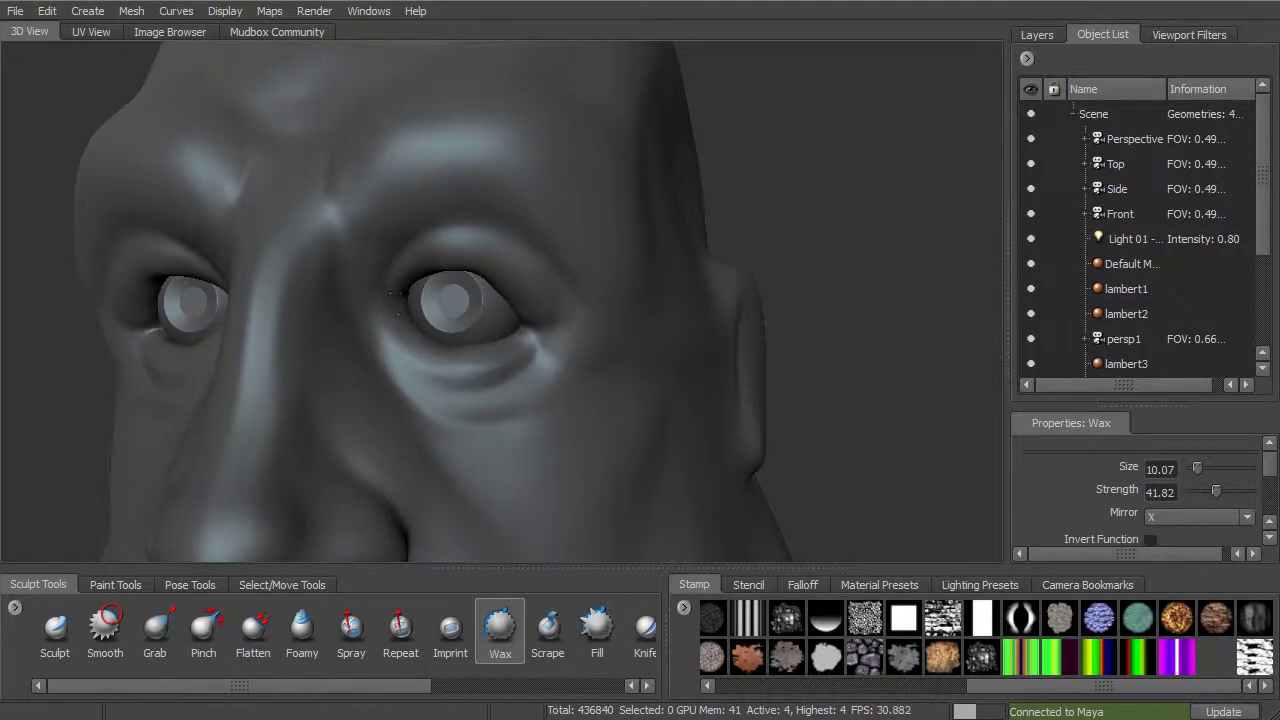
left_click_drag(388, 216, 412, 206)
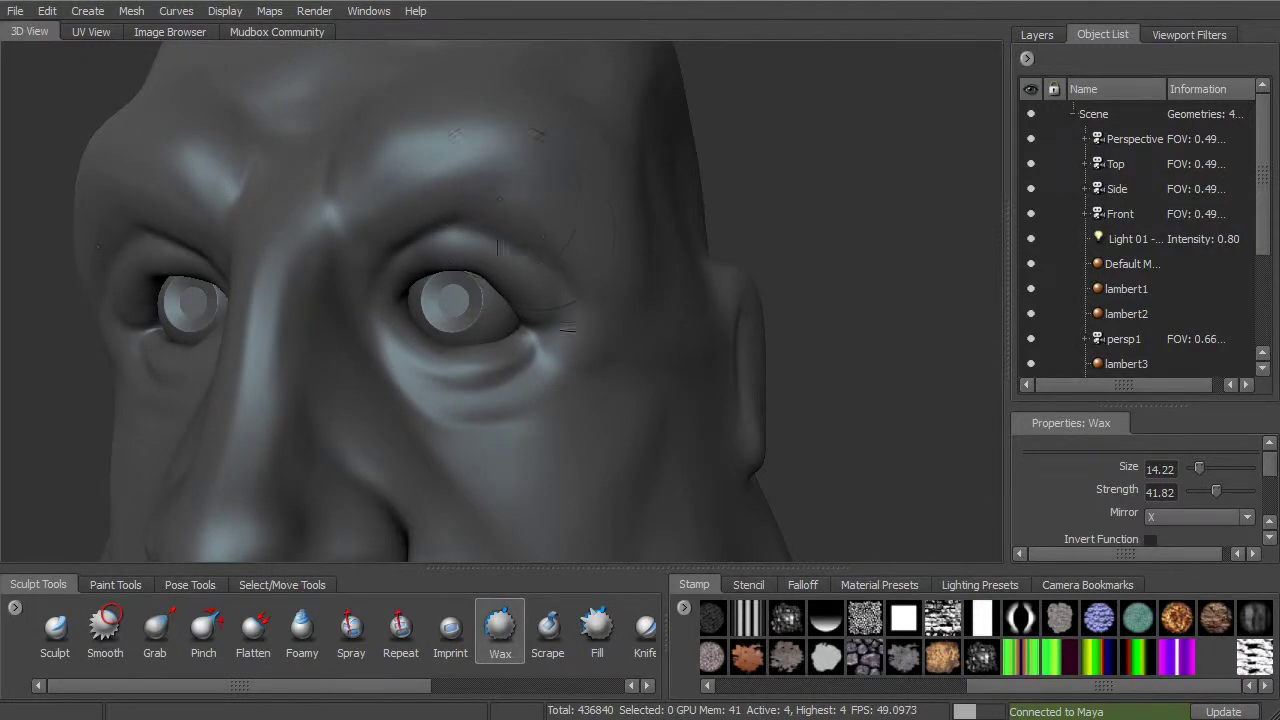
mouse_move(668, 224)
left_mouse_down("alt")
mouse_move(631, 270)
mouse_move(510, 322)
left_mouse_up("alt")
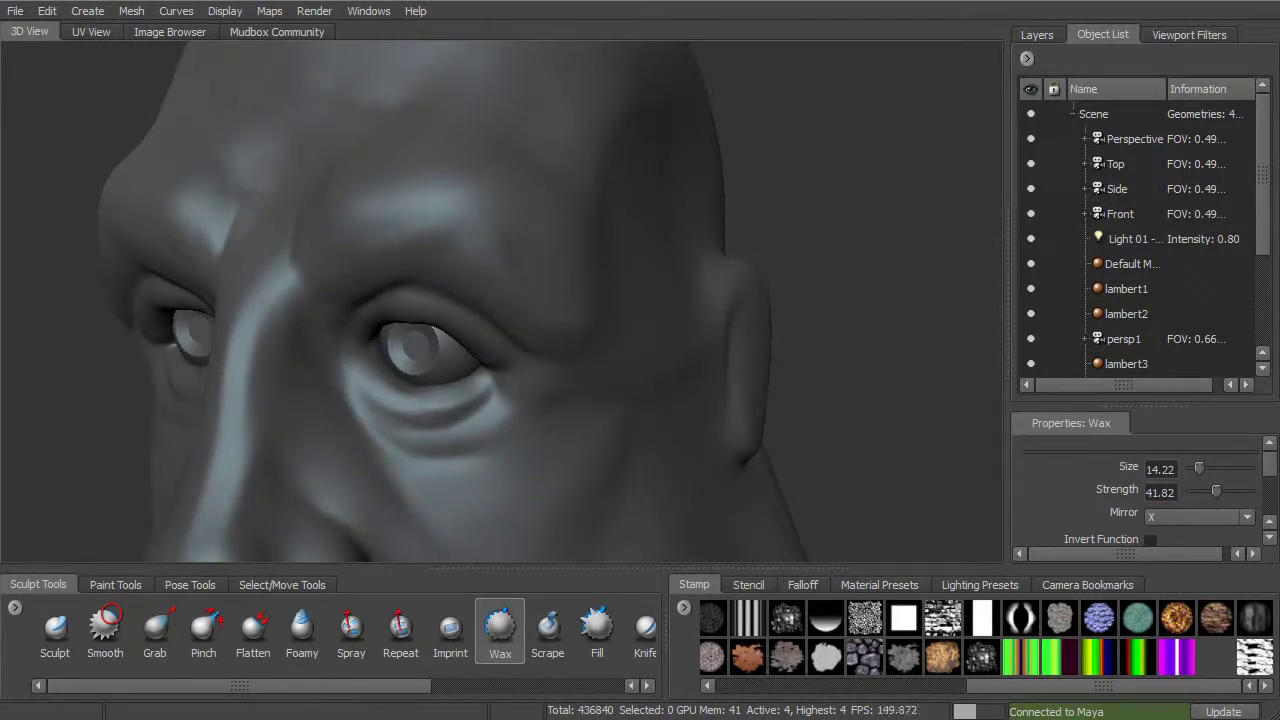
key("shift")
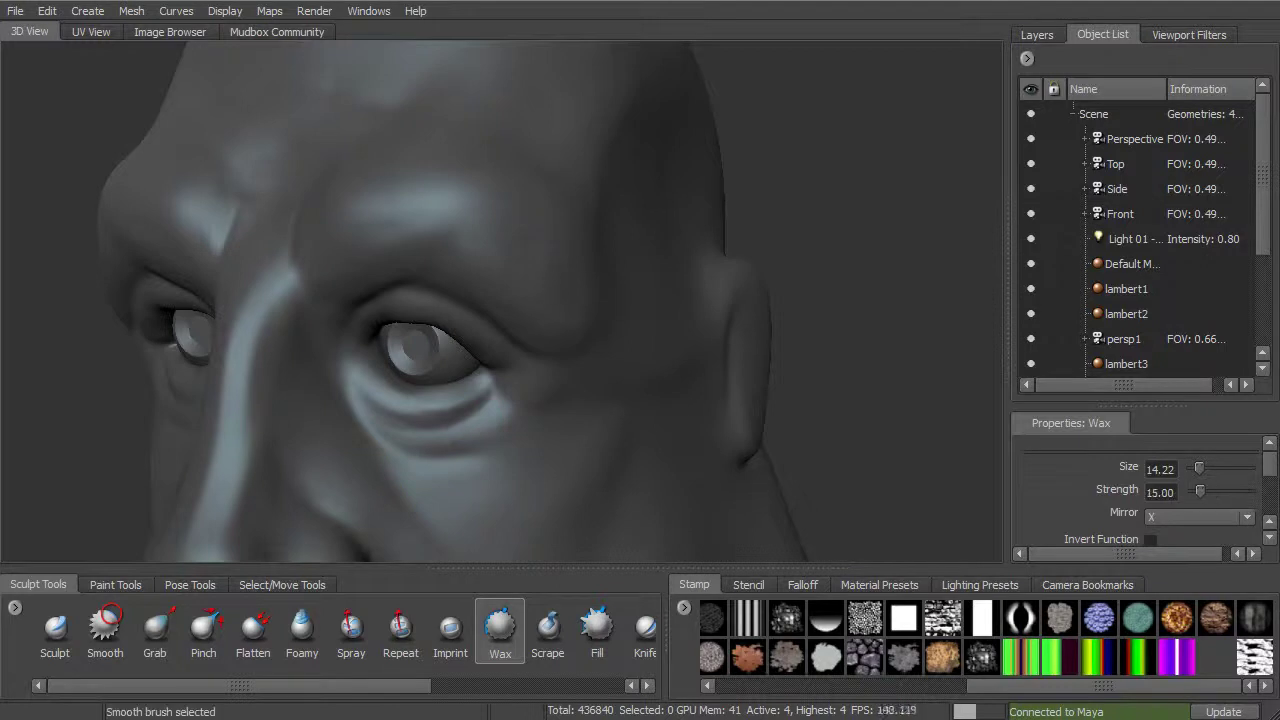
Step: Set the Wax brush size to 7.90, try a stroke along the upper eyelid and undo it
left_click_drag(483, 312, 488, 278, "alt")
right_click_drag(488, 278, 512, 280, "alt")
key("b")
left_click_drag(505, 283, 471, 281)
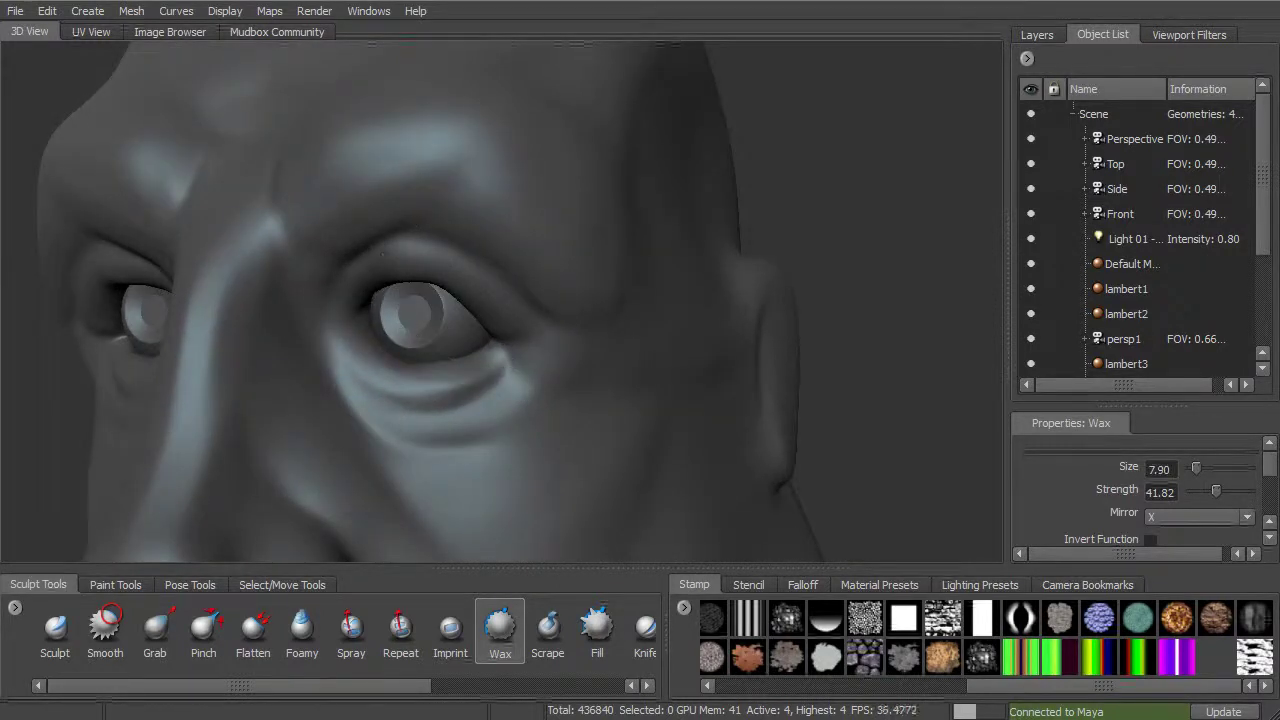
left_click_drag(418, 269, 466, 294)
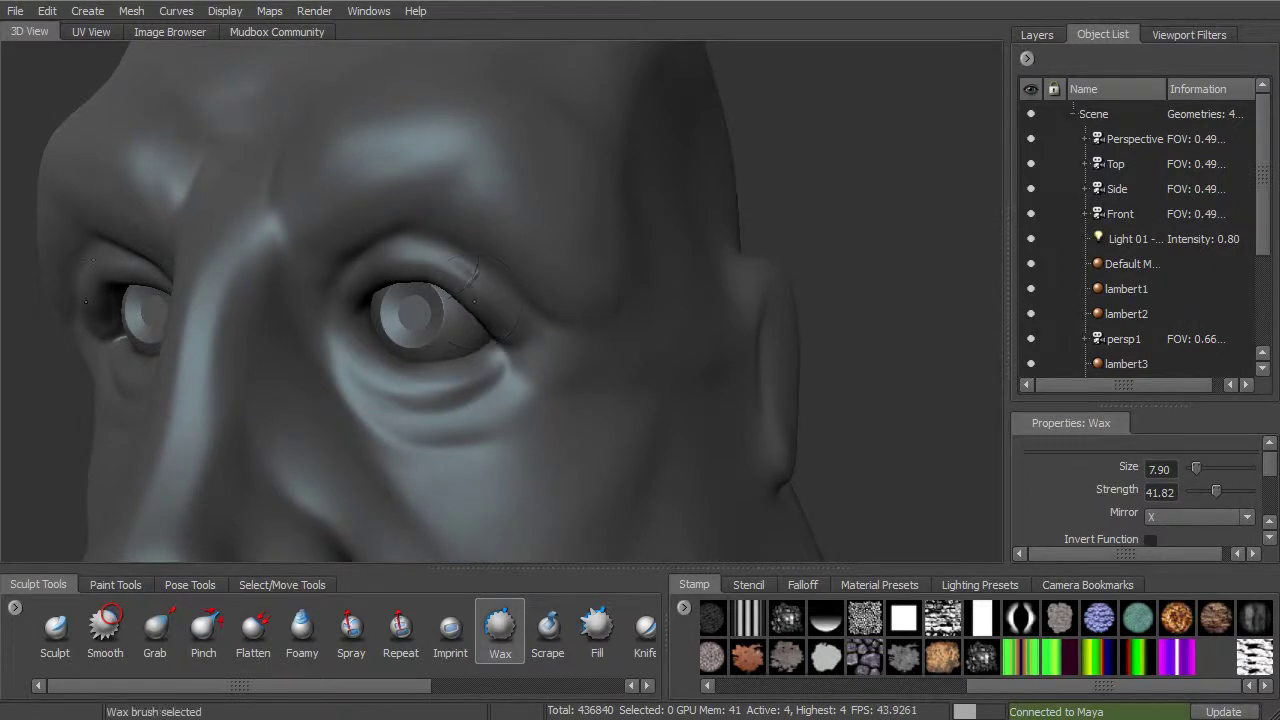
key("ctrl+z")
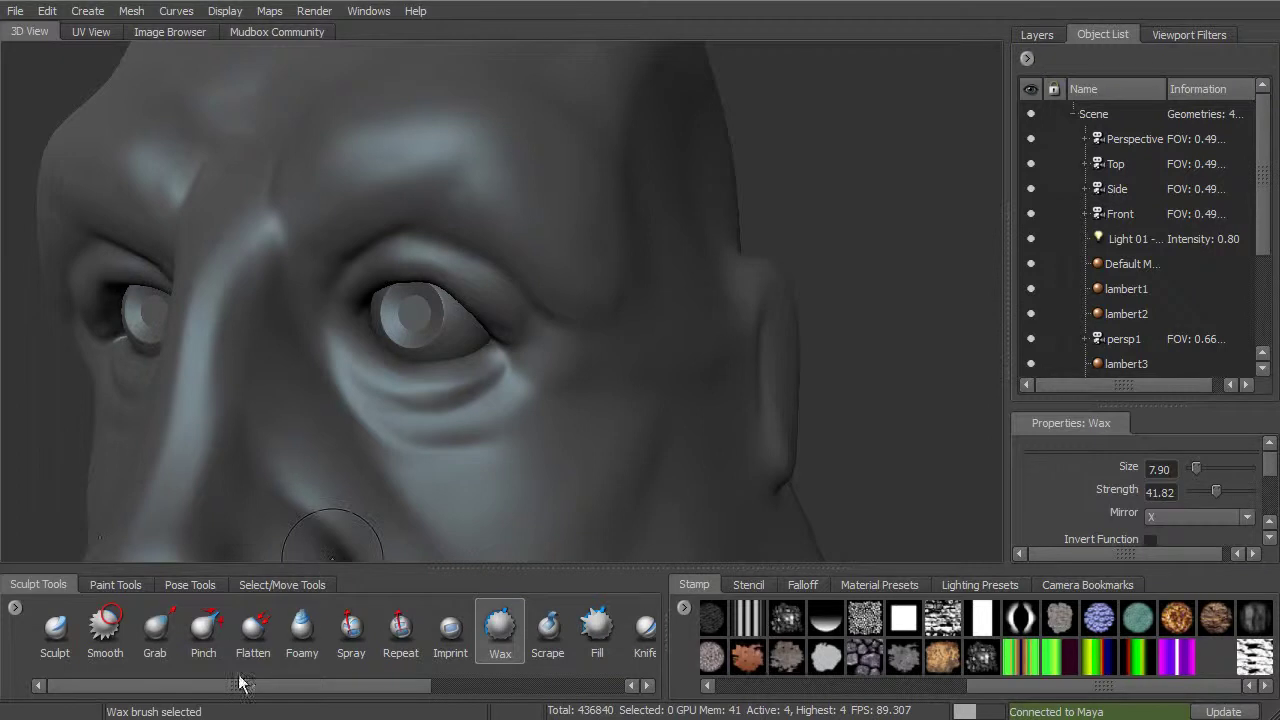
Step: Pull the upper eyelids down over the eyeballs with the Grab tool and check their shape on the whole face
left_click(157, 636)
scroll(400, 310, "up", 2)
mouse_move(400, 275)
left_mouse_down()
mouse_move(398, 286)
mouse_move(345, 286)
mouse_move(422, 298)
left_mouse_up()
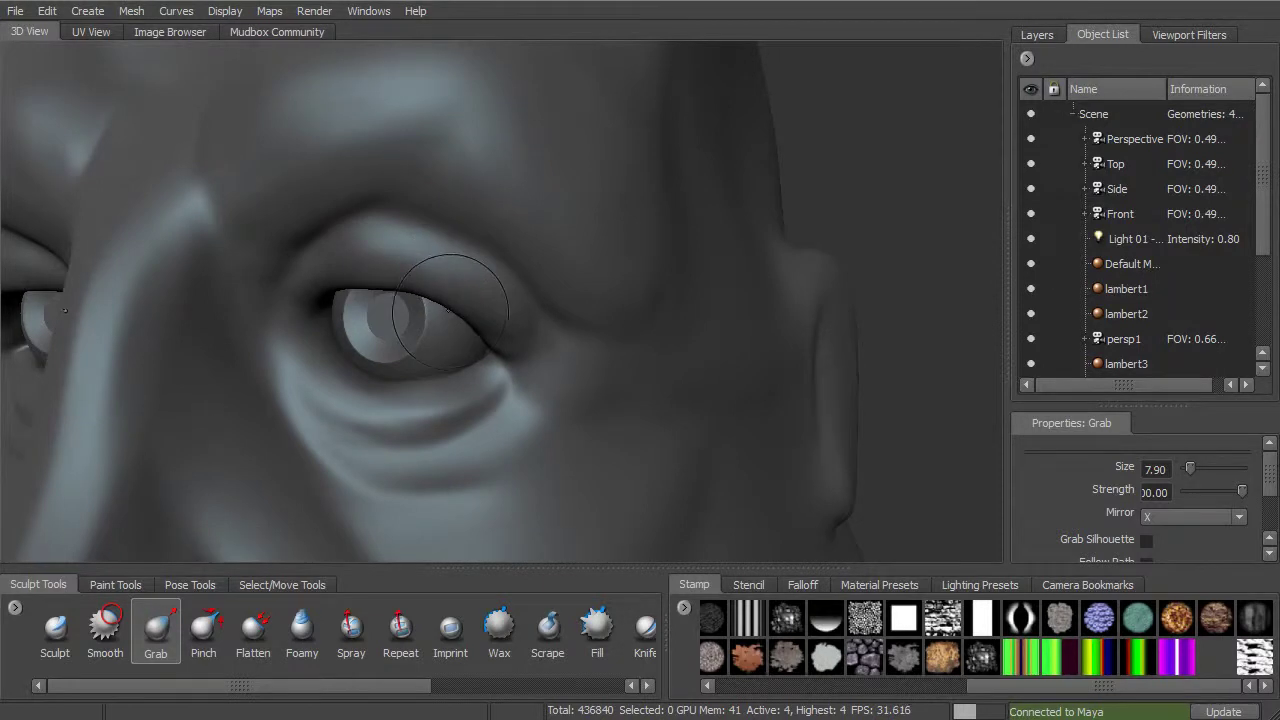
scroll(432, 262, "down", 3)
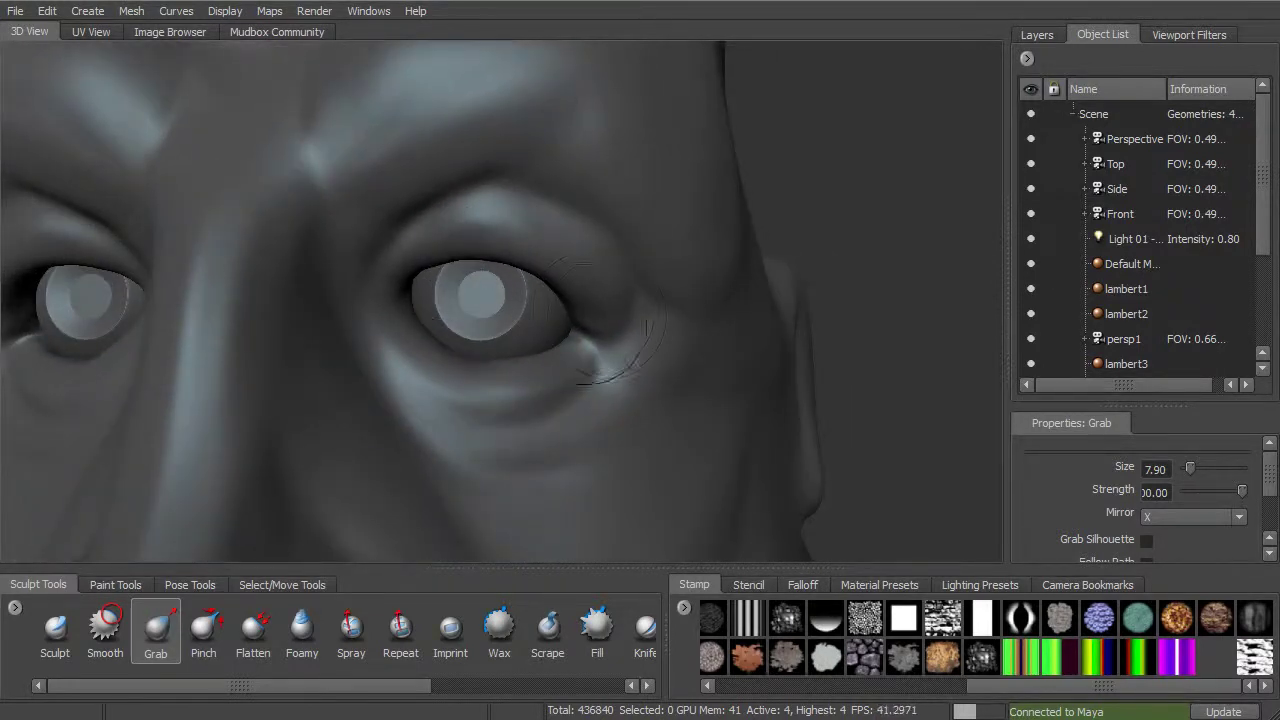
scroll(598, 318, "down", 5)
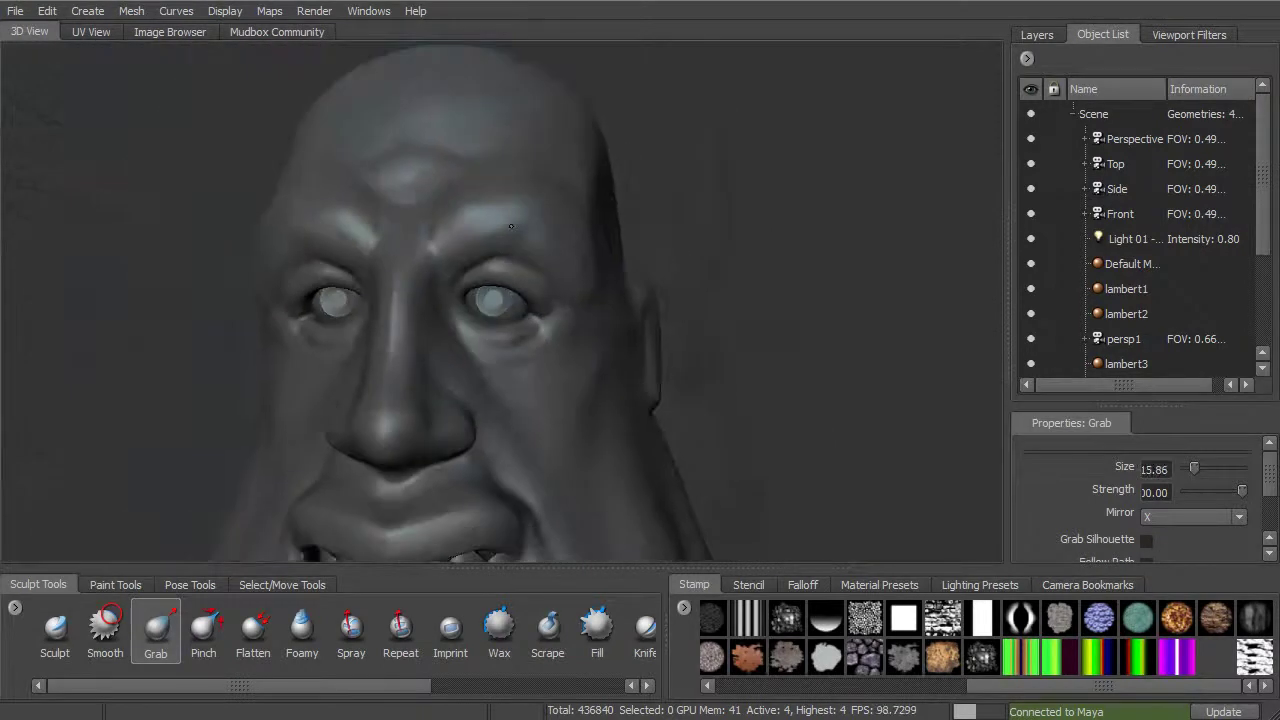
scroll(597, 300, "up", 6)
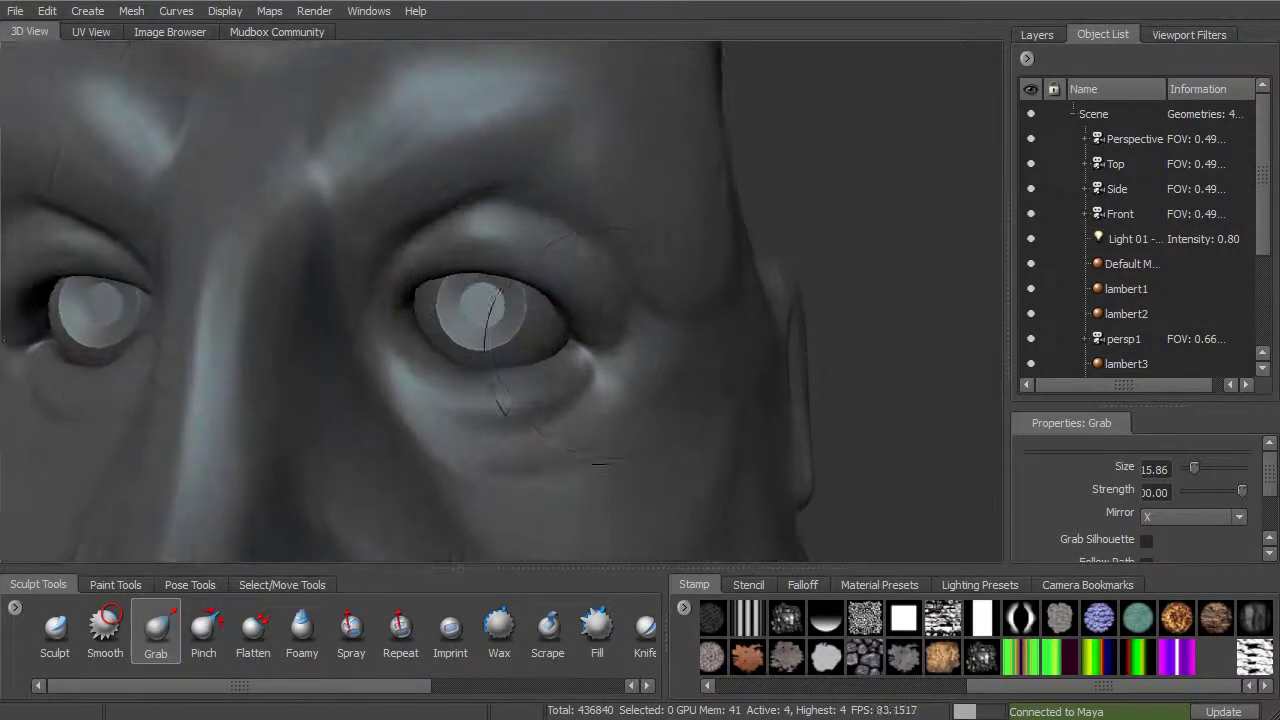
Step: Reshape the upper eyelid edges from the front with the Grab tool, using a brush size of 9.91
mouse_move(596, 342)
left_mouse_down("alt")
mouse_move(574, 328)
mouse_move(459, 326)
mouse_move(494, 334)
left_mouse_up("alt")
scroll(598, 345, "down", 2)
left_click_drag(400, 330, 470, 310, "alt")
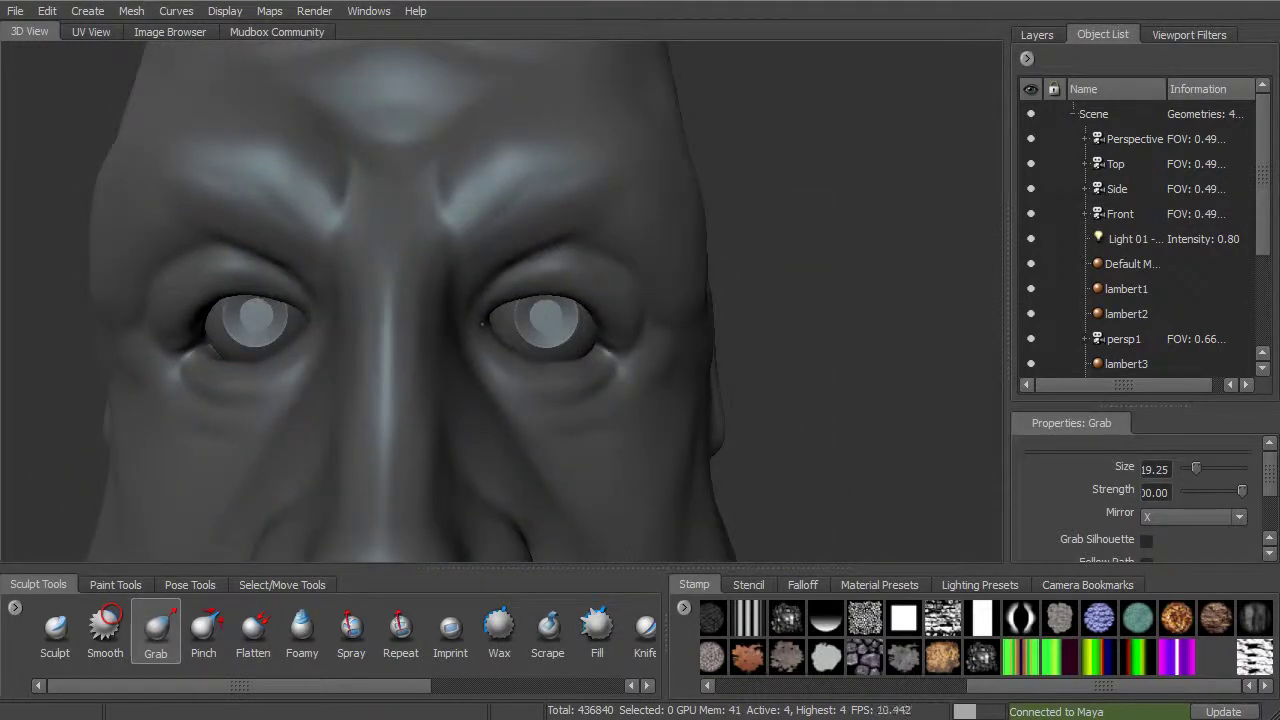
left_click_drag(570, 300, 550, 308)
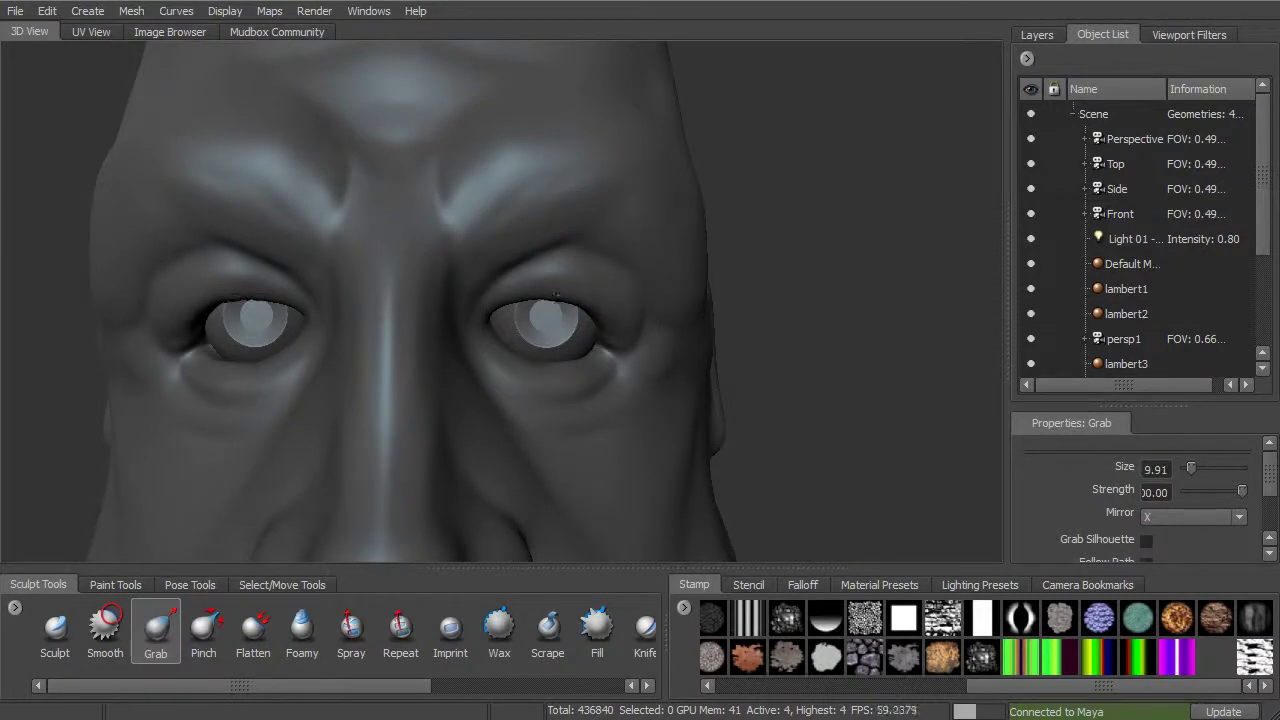
mouse_move(270, 325)
left_mouse_down("alt")
mouse_move(240, 338)
mouse_move(205, 326)
left_mouse_up("alt")
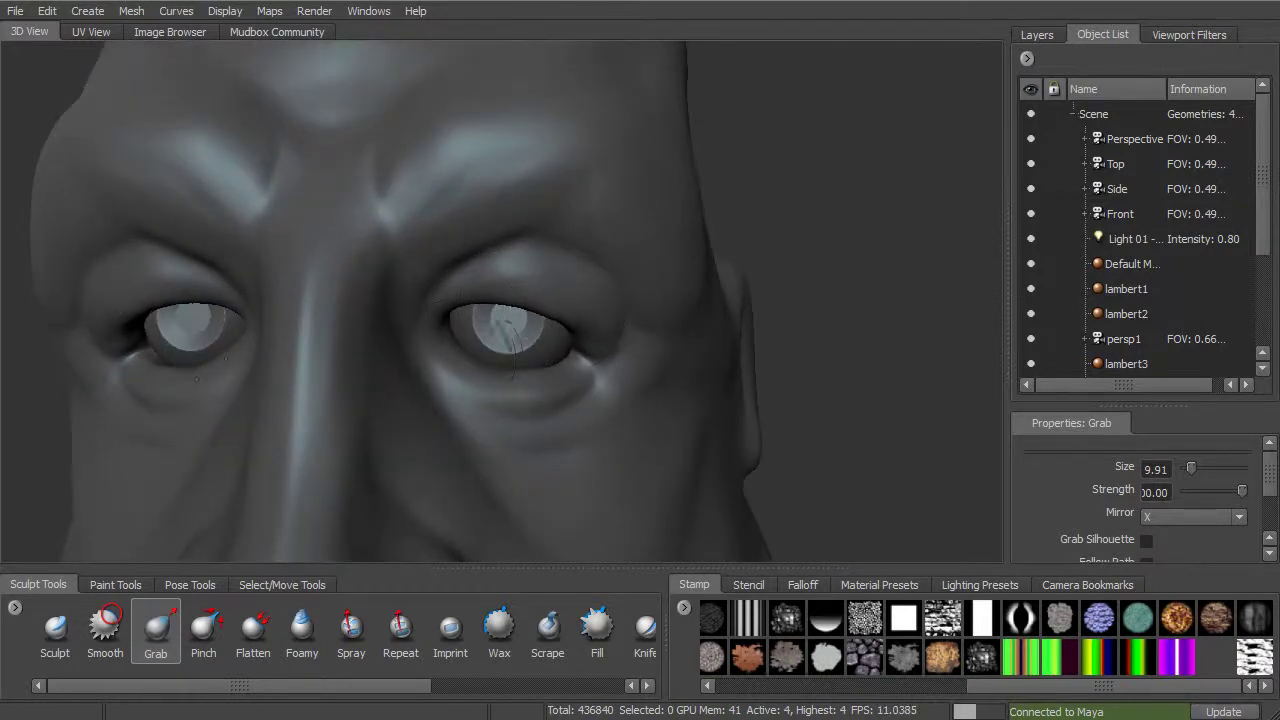
Step: Adjust the outer corners of the eyes with the Grab tool and smooth the surrounding lids
left_click_drag(458, 372, 484, 308, "alt")
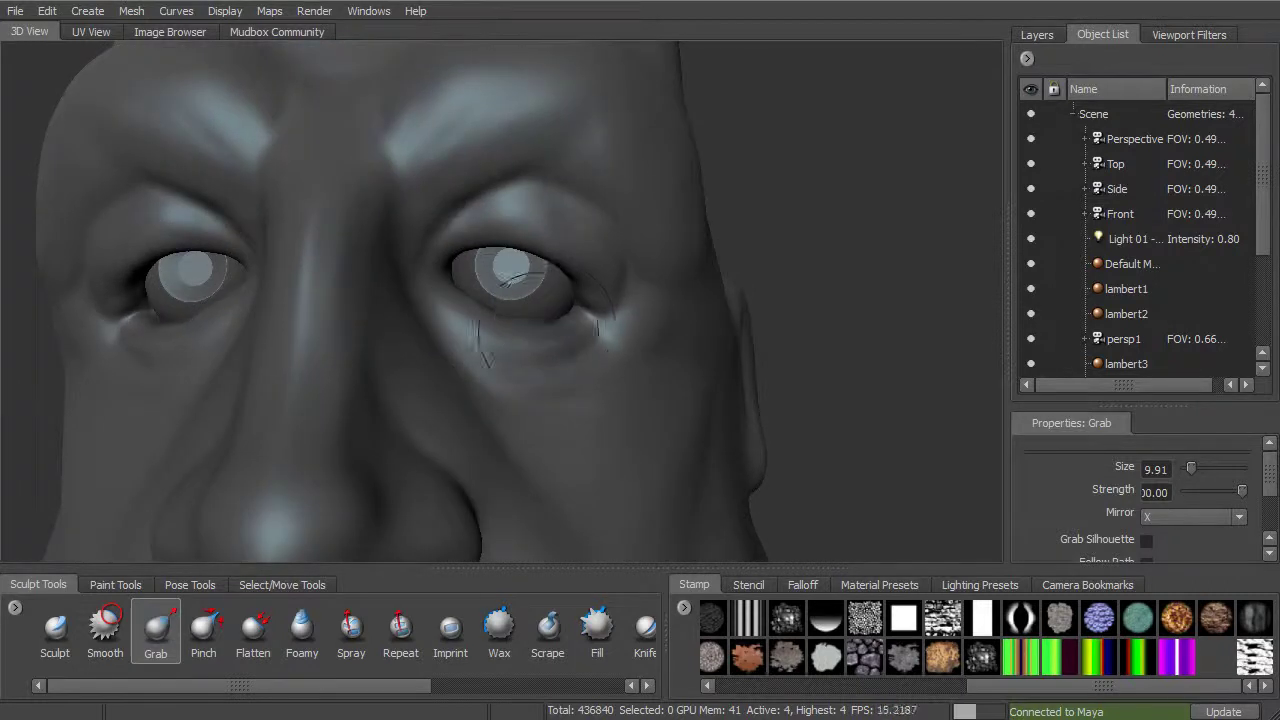
mouse_move(578, 322)
left_mouse_down()
mouse_move(531, 331)
mouse_move(590, 306)
mouse_move(602, 316)
left_mouse_up()
key("shift")
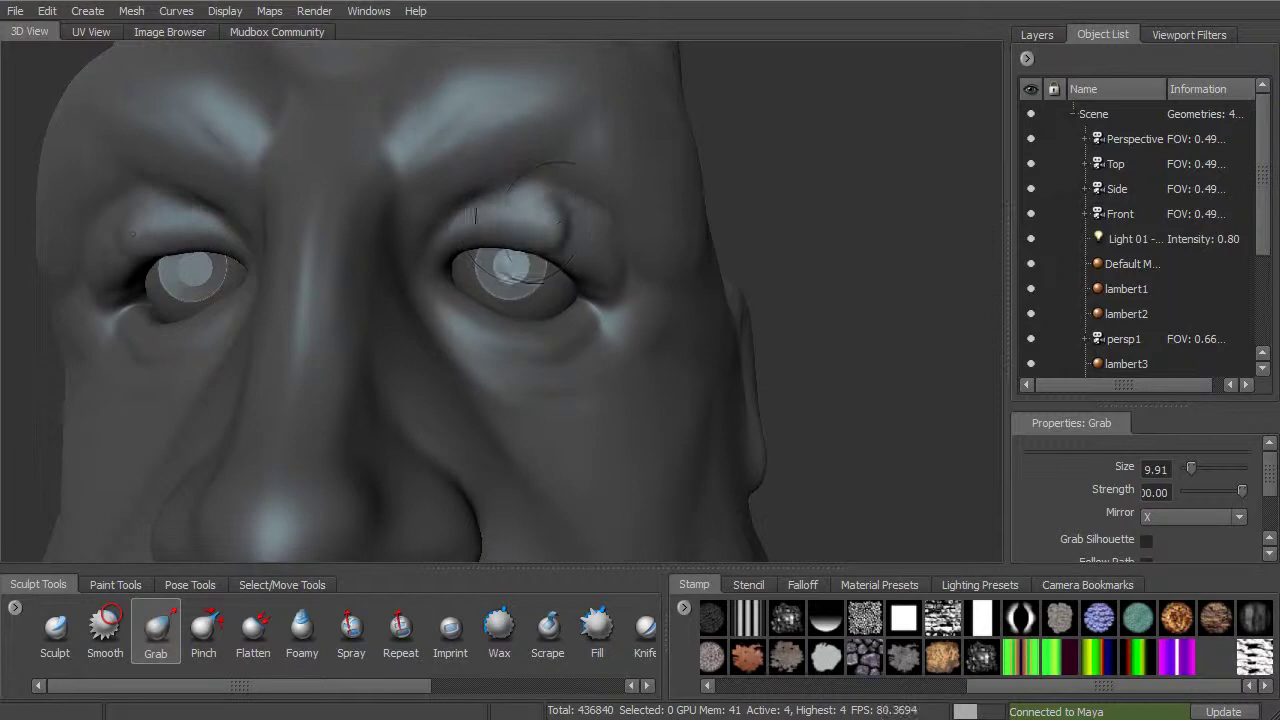
key("shift")
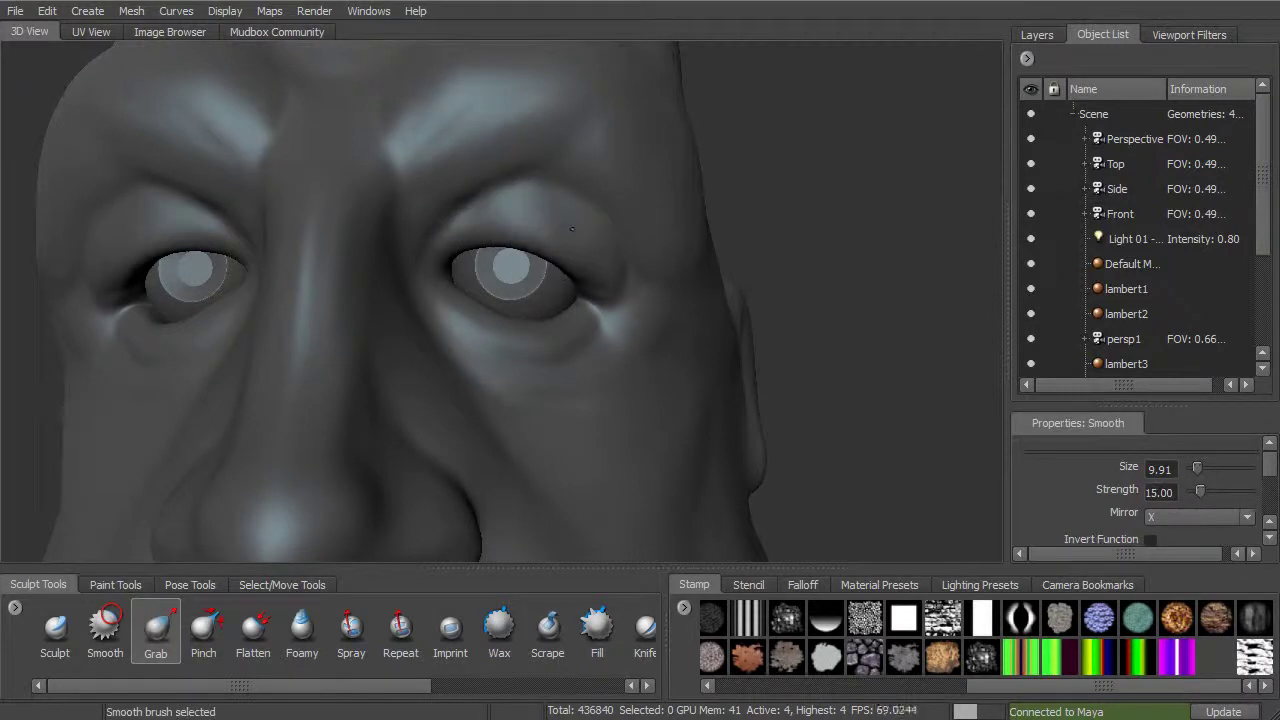
Step: Set the Grab brush size to 12.13 and refine the lids at the outer corners of the eyes
left_click_drag(622, 254, 590, 262, "alt")
right_click_drag(590, 262, 608, 280, "alt")
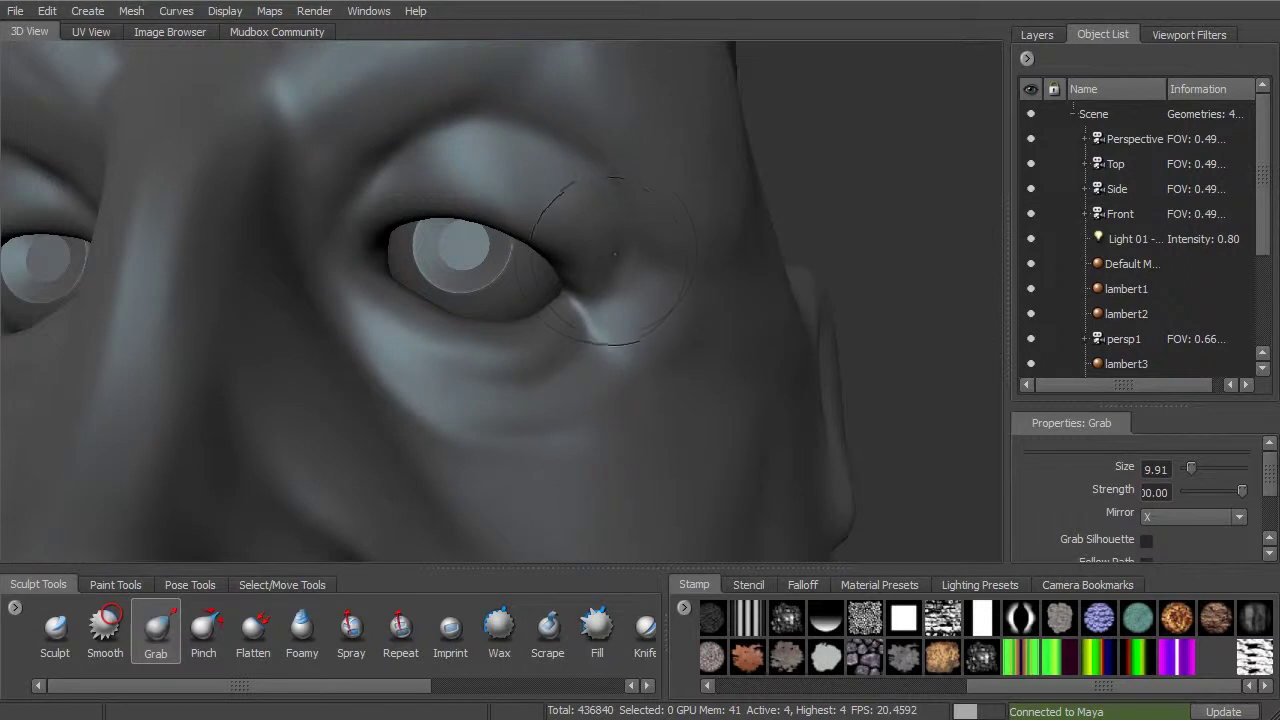
key("b")
left_click_drag(600, 256, 617, 250)
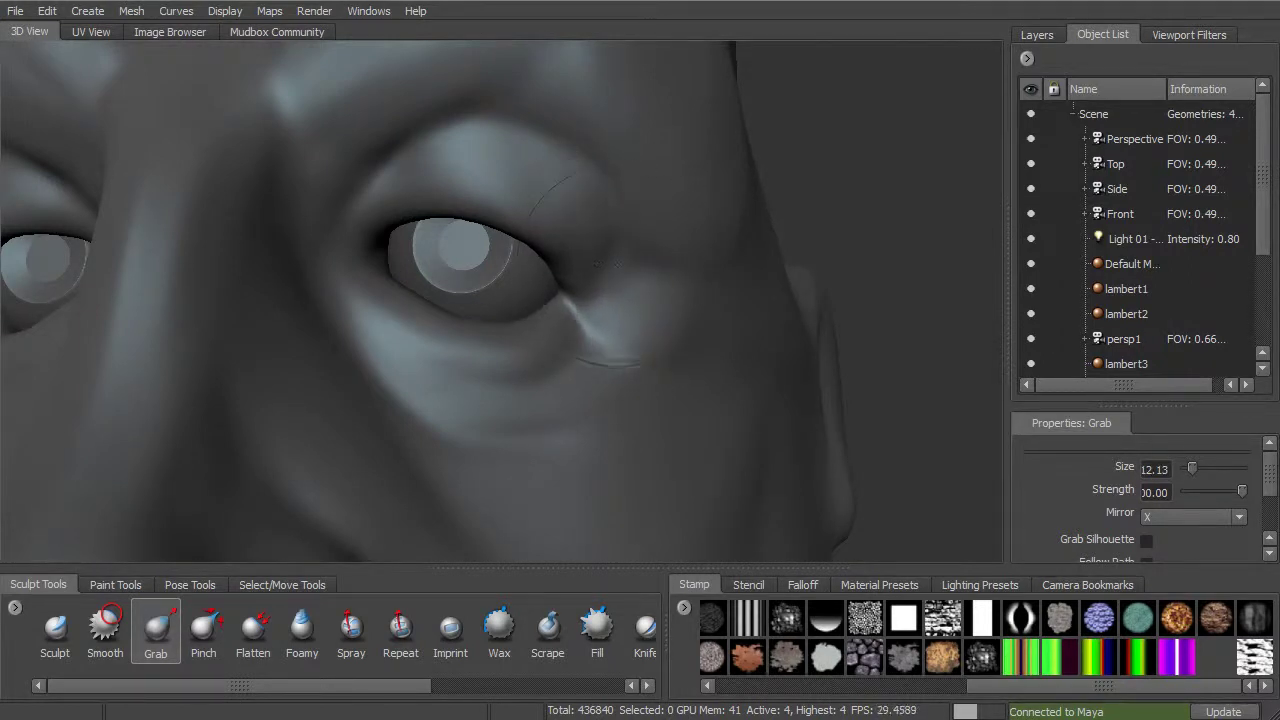
right_click_drag(608, 266, 515, 212, "alt")
mouse_move(524, 222)
left_mouse_down("alt")
mouse_move(571, 228)
mouse_move(529, 230)
left_mouse_up("alt")
mouse_move(529, 230)
right_mouse_down("alt")
mouse_move(640, 330)
mouse_move(677, 391)
right_mouse_up("alt")
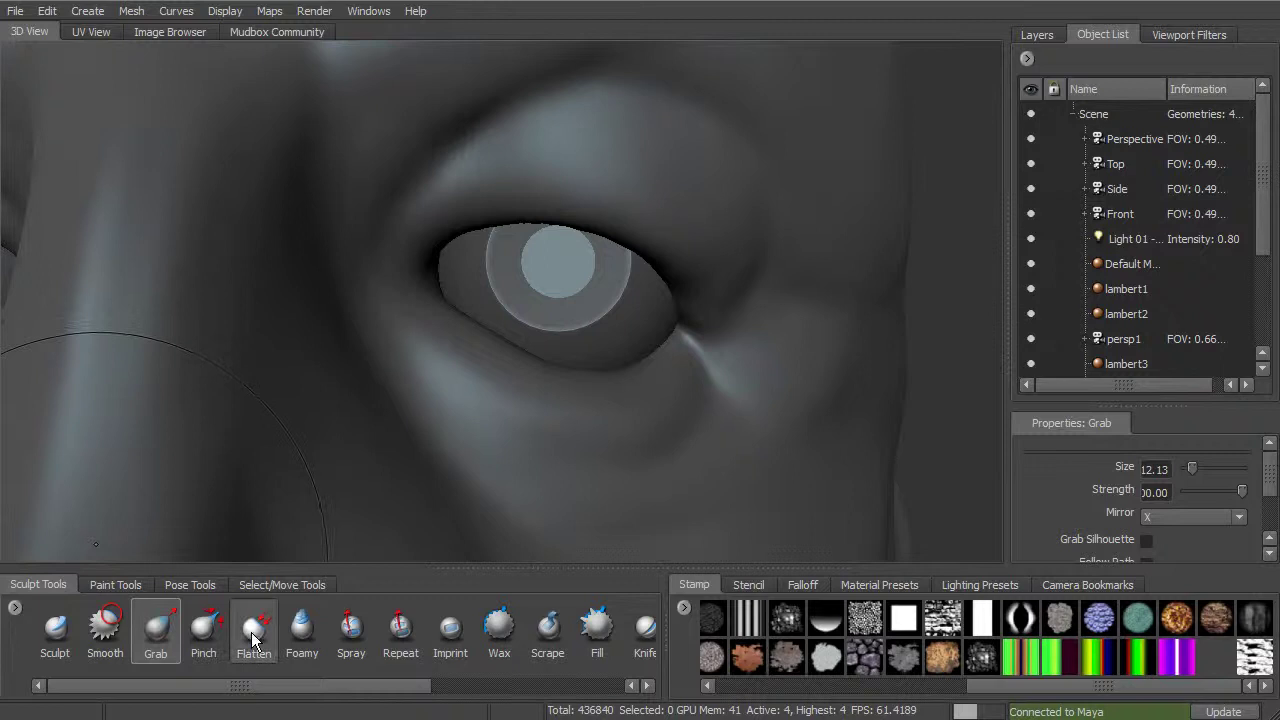
Step: Flatten and smooth the edges of the eyelids with the Flatten tool at size 2.79 and strength 15
left_click(251, 632)
left_click_drag(520, 250, 475, 170, "alt")
middle_click_drag(475, 170, 495, 410, "alt")
mouse_move(495, 410)
left_mouse_down("alt")
mouse_move(483, 357)
mouse_move(420, 362)
left_mouse_up("alt")
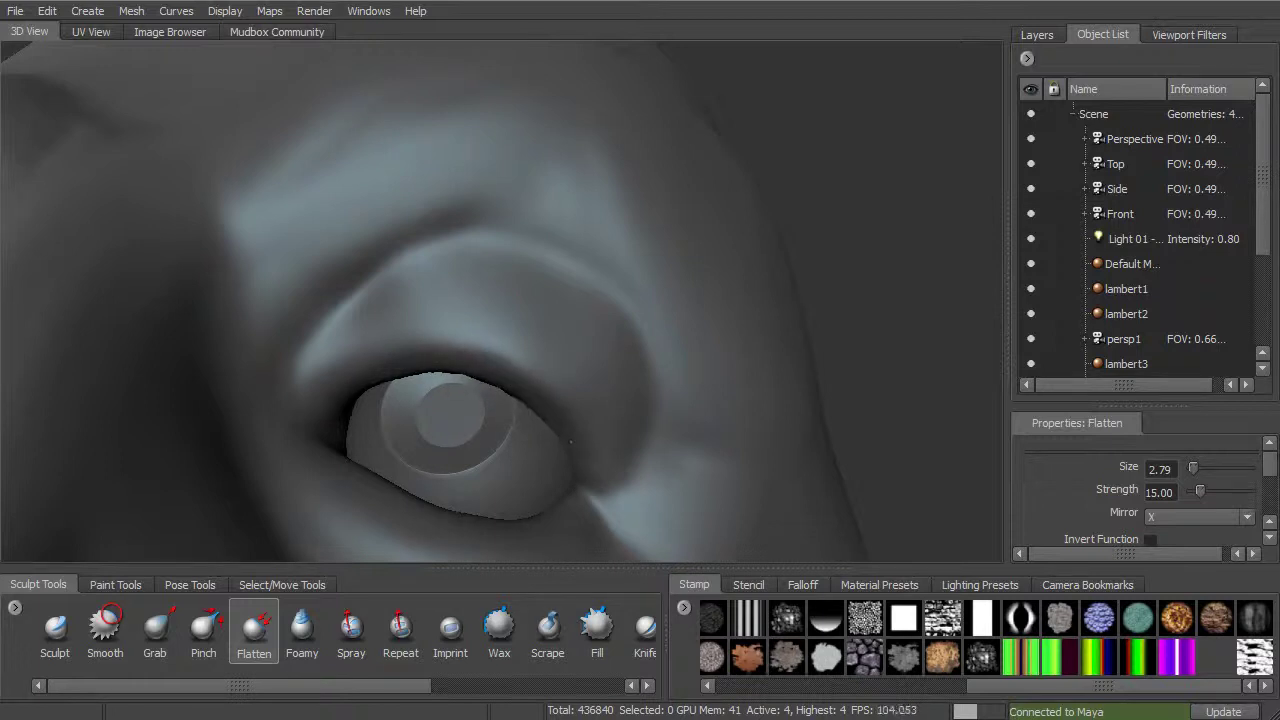
mouse_move(559, 440)
left_mouse_down()
mouse_move(487, 367)
mouse_move(505, 389)
left_mouse_up()
left_click_drag(505, 260, 376, 398, "alt")
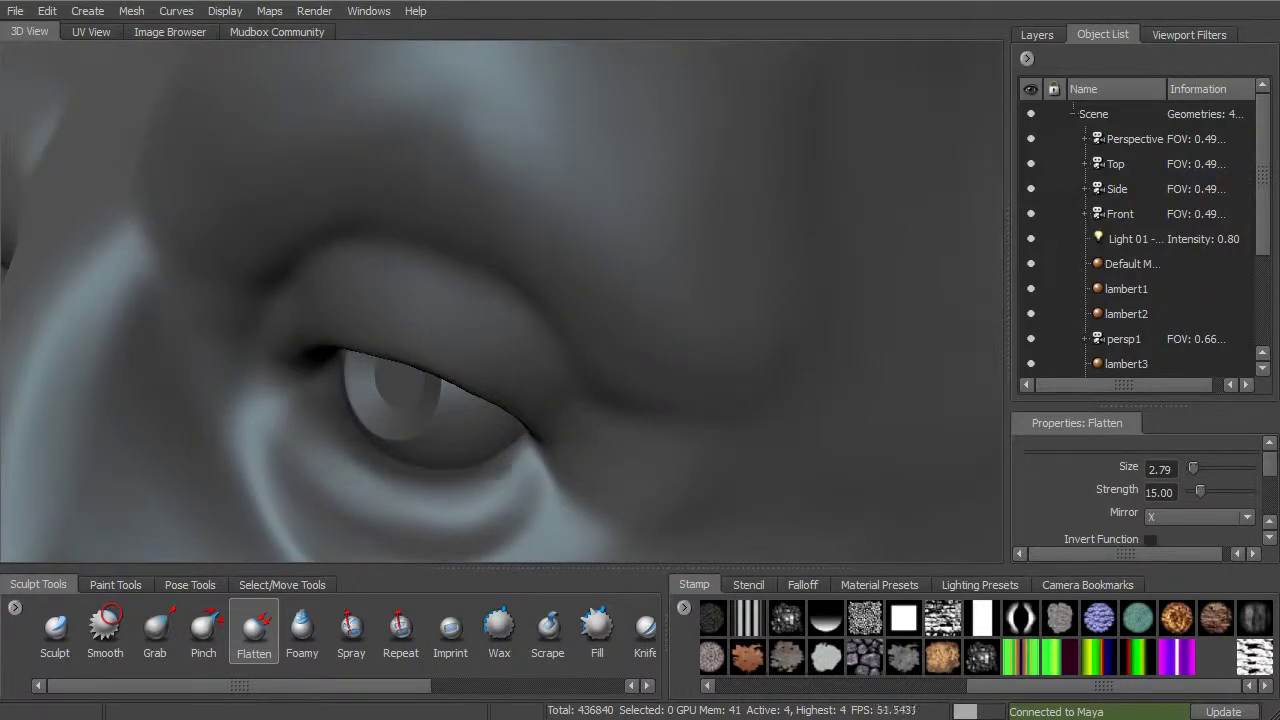
left_click_drag(515, 465, 665, 410, "alt")
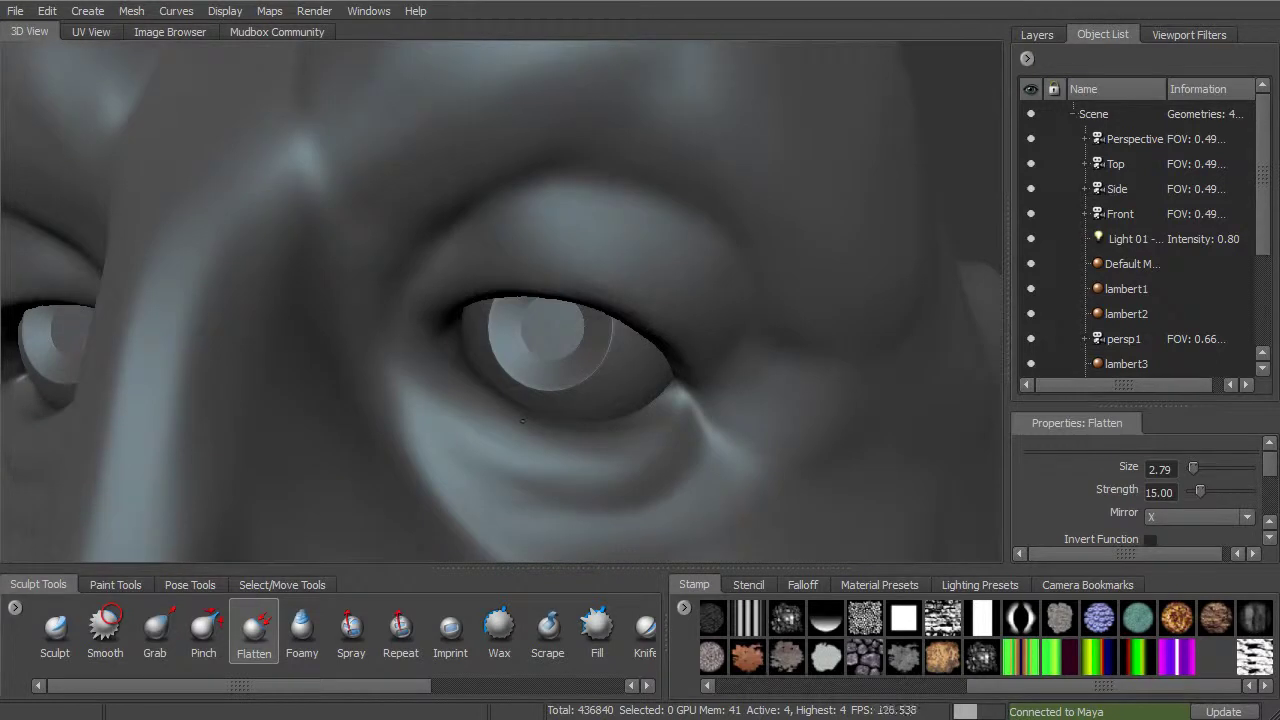
right_click_drag(523, 420, 454, 390, "alt")
key("shift")
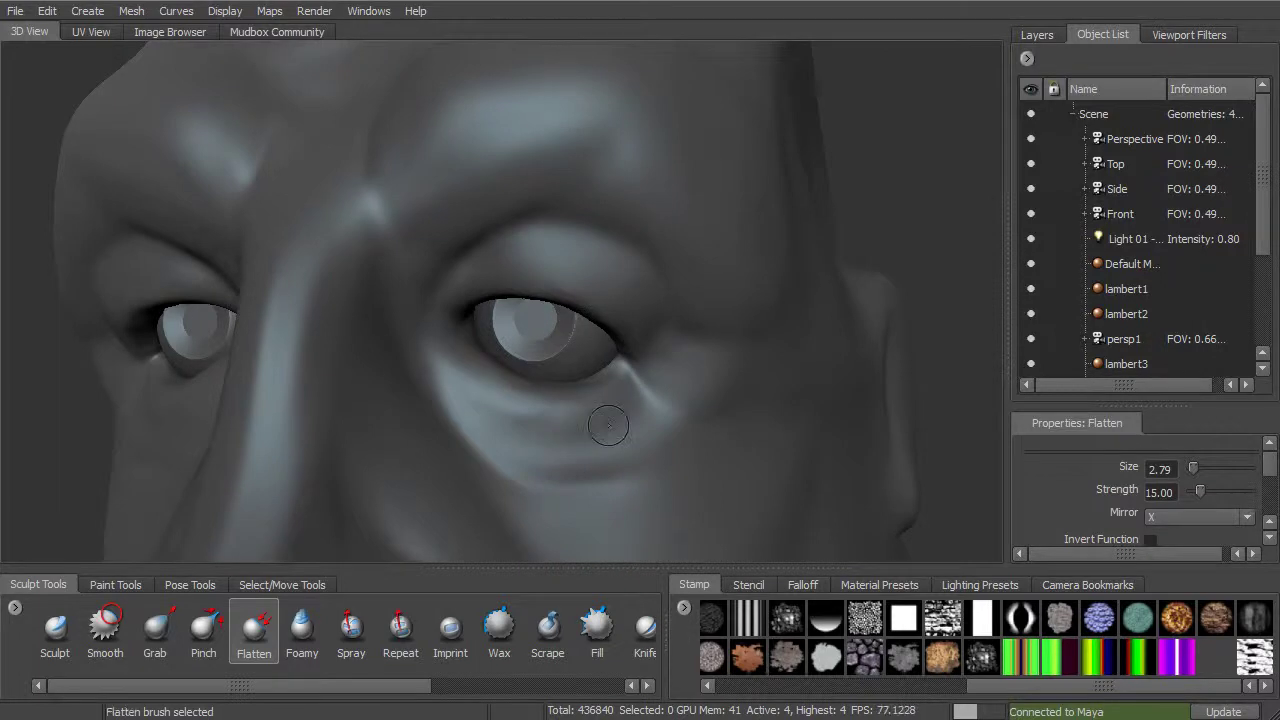
Step: Build up the eye bags and the folds at the outer eye corners with the Wax tool at size 7.12 and strength 41.82
right_click_drag(620, 440, 559, 419, "alt")
left_click(499, 630)
mouse_move(575, 382)
left_mouse_down("alt")
mouse_move(598, 402)
mouse_move(568, 406)
left_mouse_up("alt")
key("b")
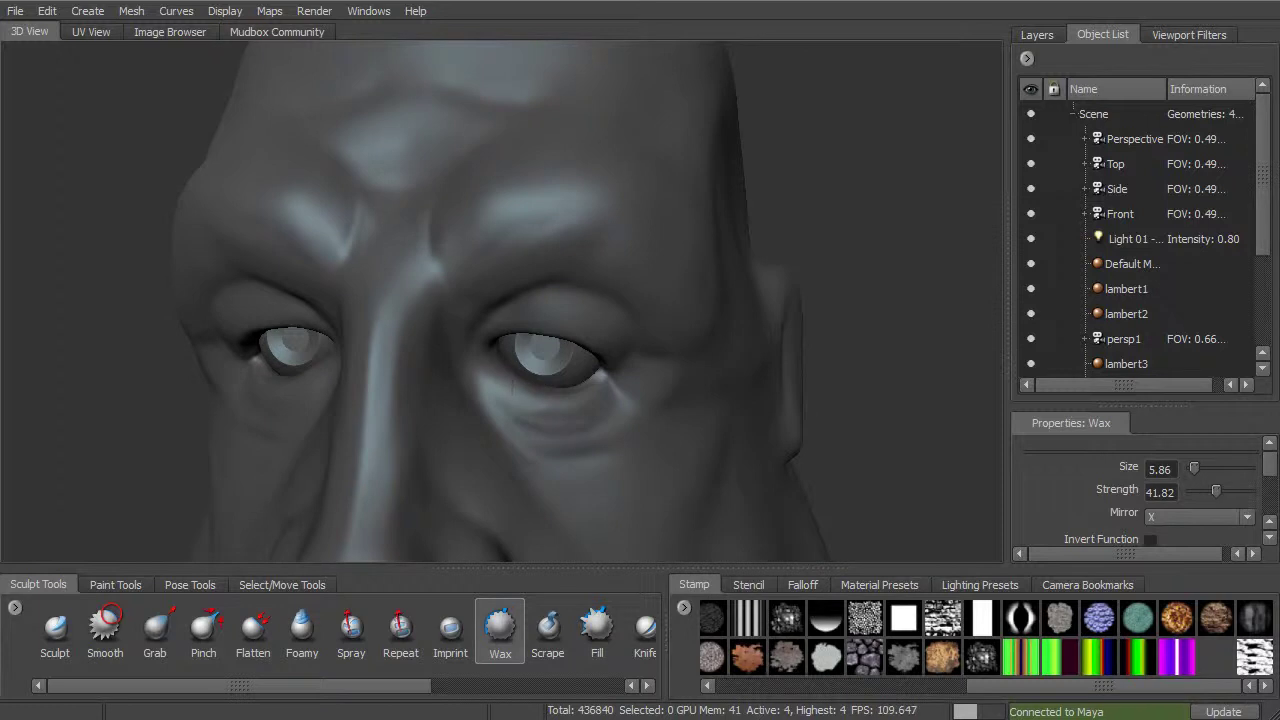
key("b")
left_click_drag(532, 406, 563, 421)
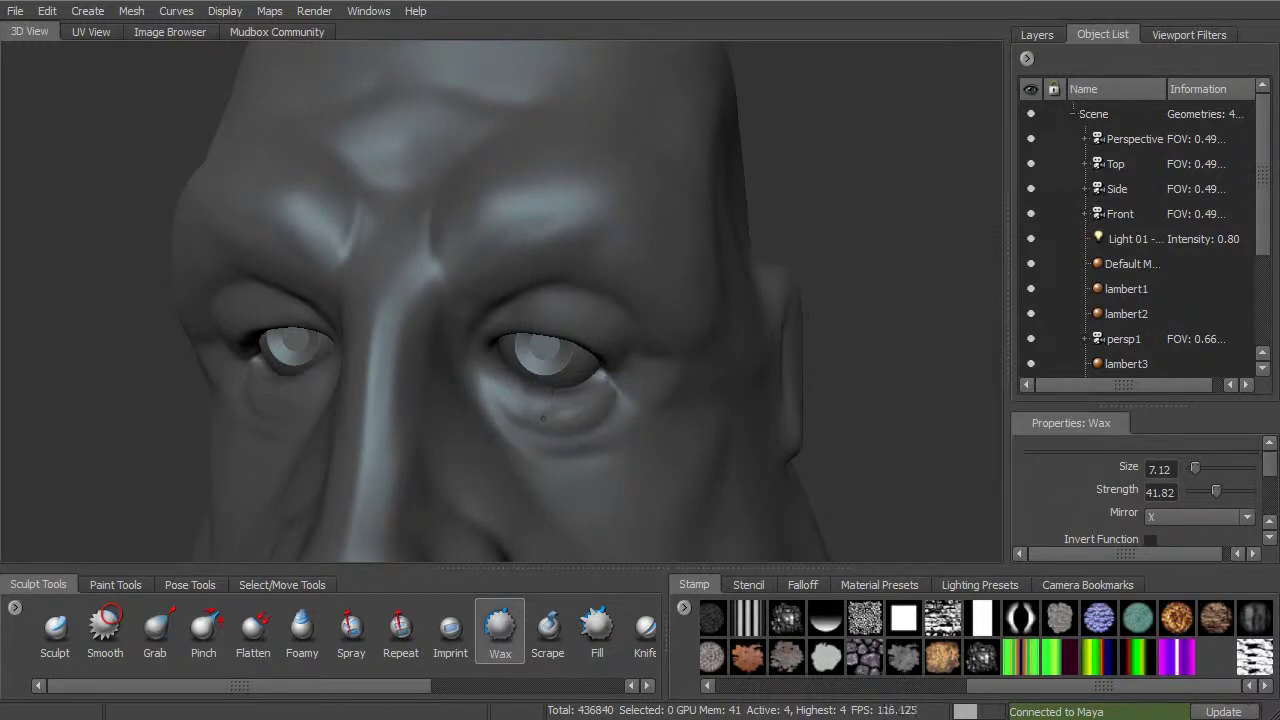
mouse_move(495, 397)
left_mouse_down()
mouse_move(592, 438)
mouse_move(624, 396)
mouse_move(634, 333)
mouse_move(648, 352)
left_mouse_up()
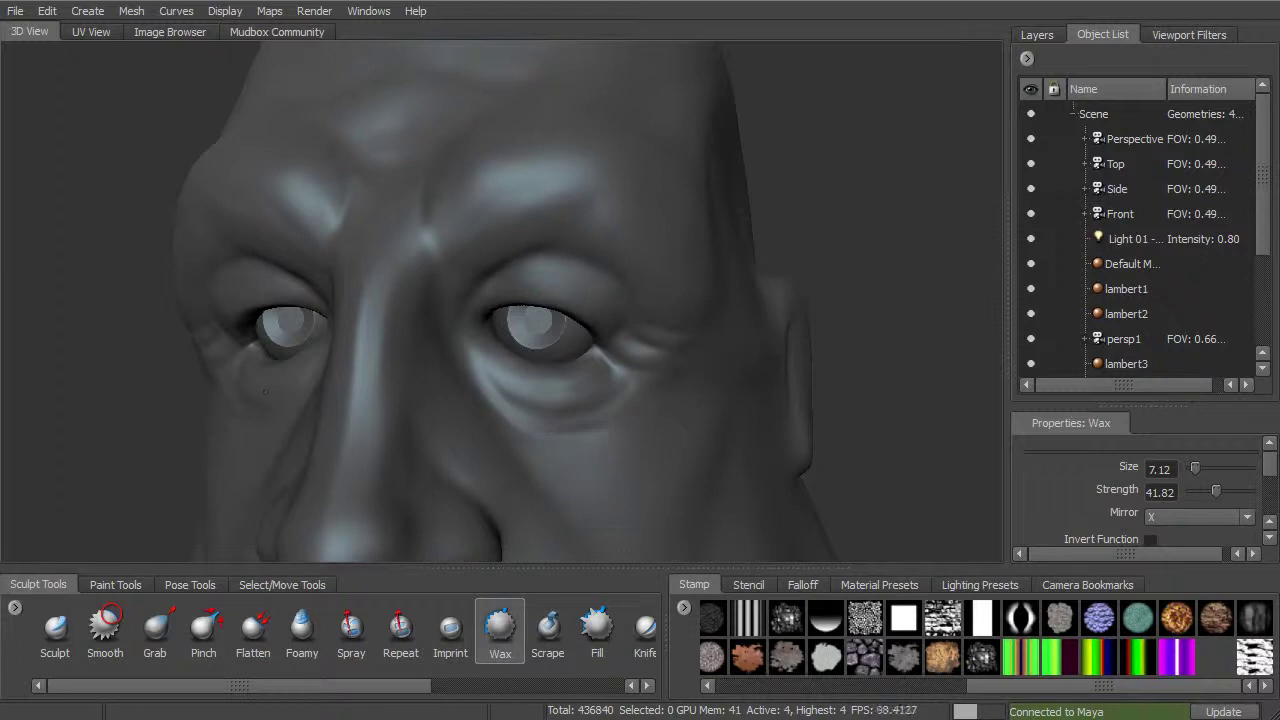
Step: Sculpt the tear ducts at the inner eye corners with the Sculpt tool at size 3.42 and strength 42.32, and smooth them
right_click_drag(495, 350, 268, 440, "alt")
left_click(55, 628)
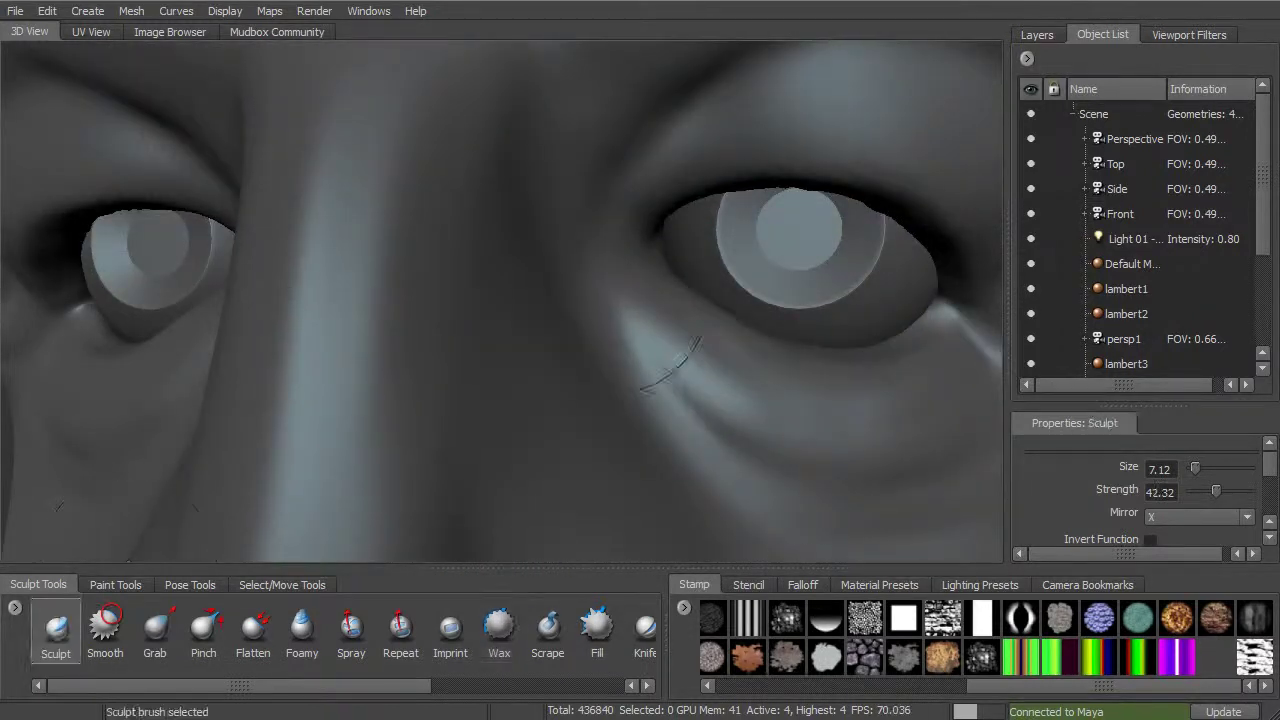
key("b")
left_click_drag(609, 253, 590, 251)
key("ctrl+z")
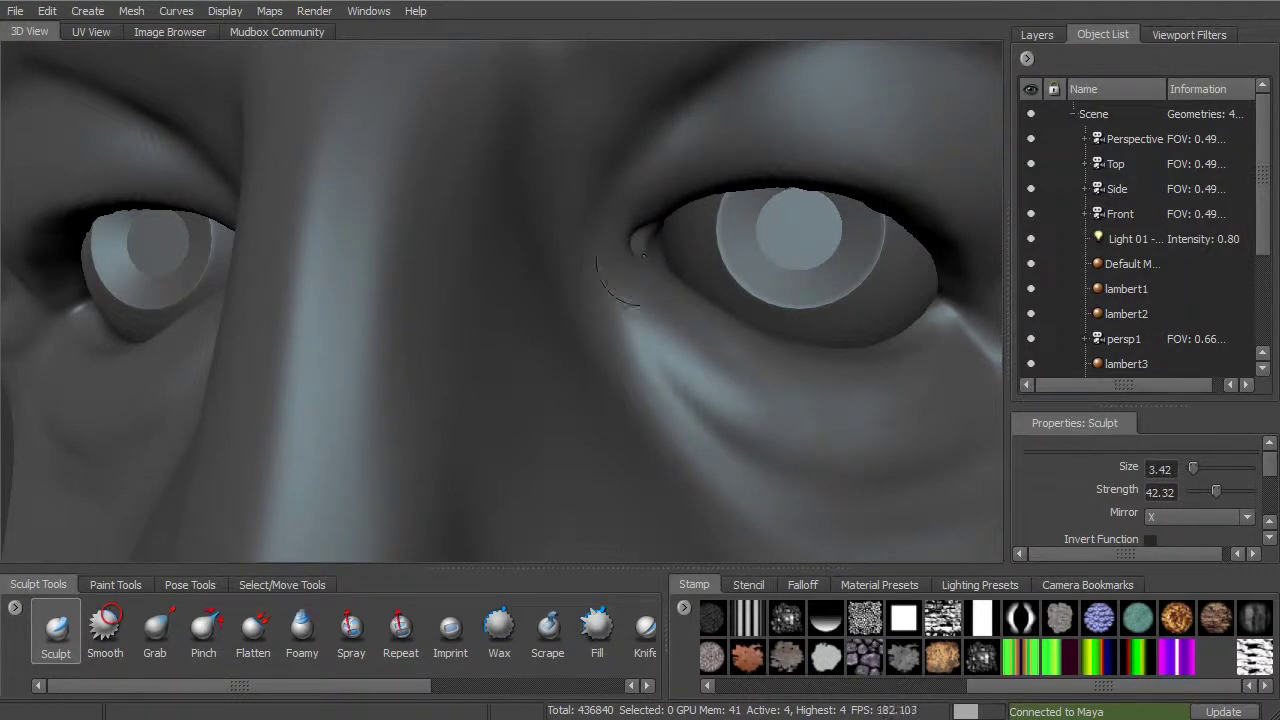
key("shift")
key("shift")
key("shift")
right_click_drag(687, 235, 600, 235, "alt")
left_click_drag(600, 235, 690, 225, "alt")
right_click_drag(700, 225, 682, 215, "alt")
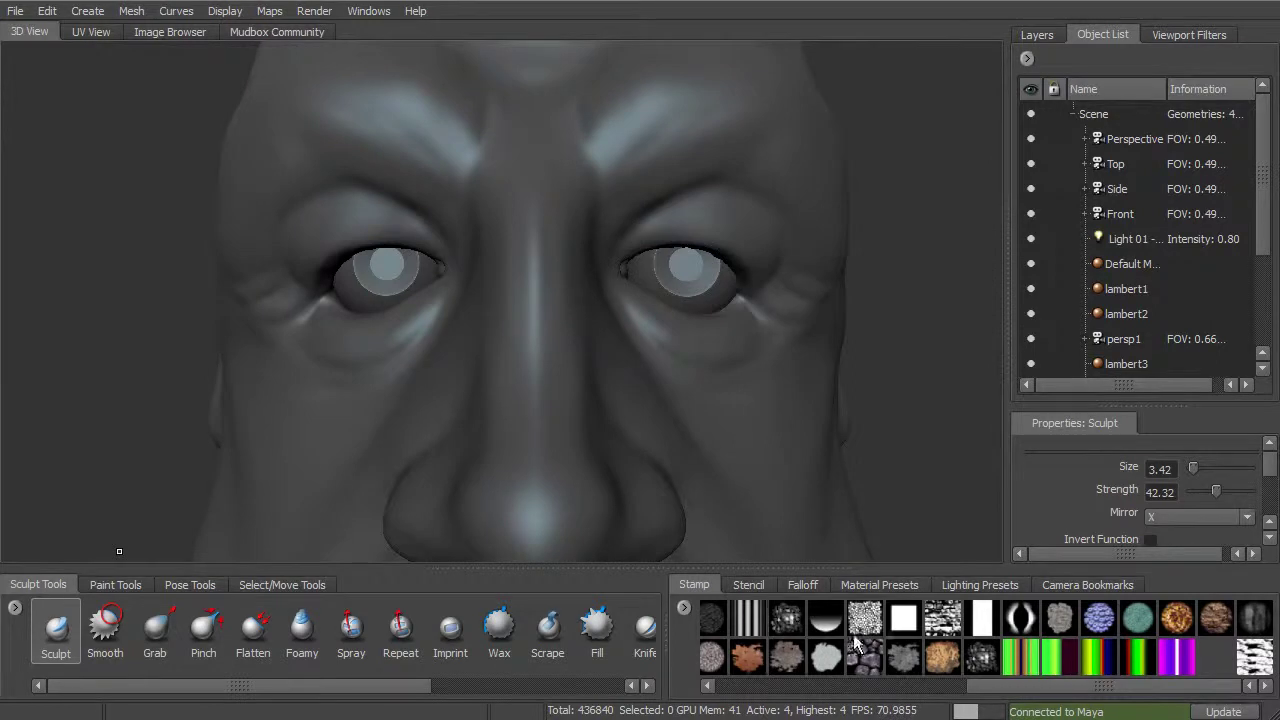
Step: Carve creases from the inner ends of the upper eyelids toward the nose bridge with the Sculpt tool
mouse_move(700, 270)
left_mouse_down("alt")
mouse_move(650, 284)
mouse_move(660, 240)
left_mouse_up("alt")
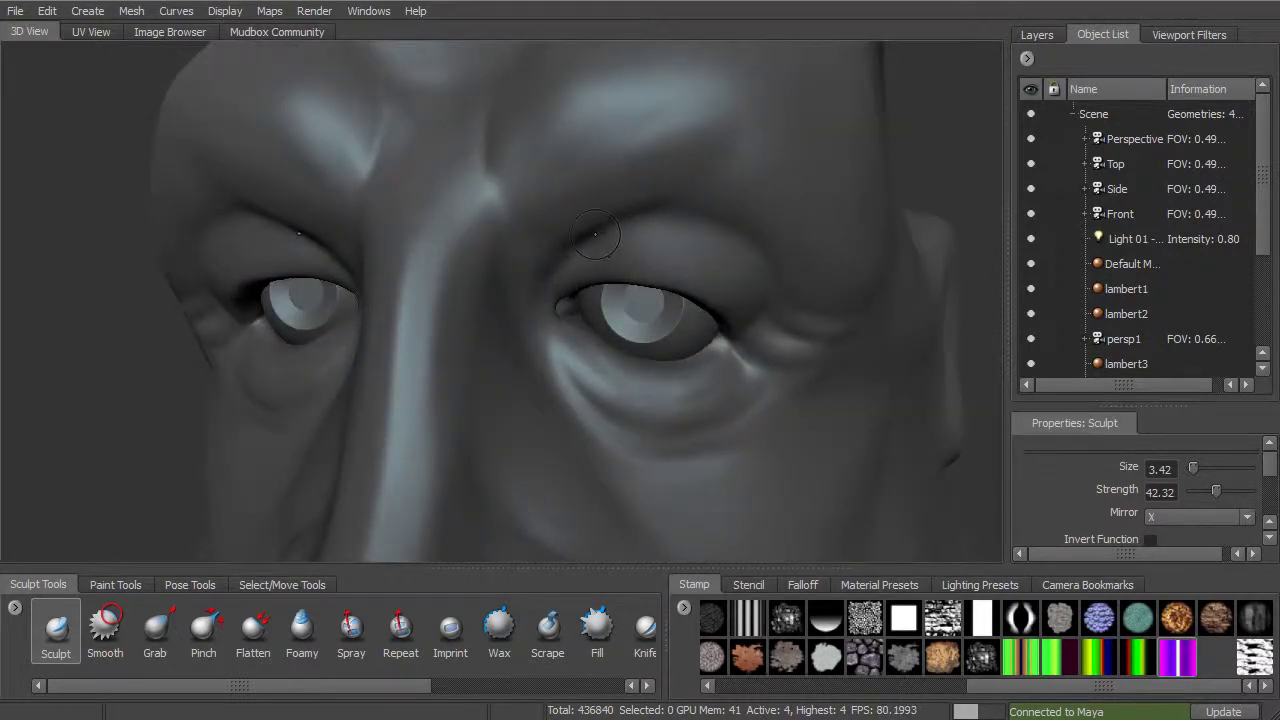
mouse_move(564, 239)
left_mouse_down()
mouse_move(585, 231)
mouse_move(566, 242)
mouse_move(579, 364)
left_mouse_up()
left_click_drag(493, 368, 577, 299, "alt")
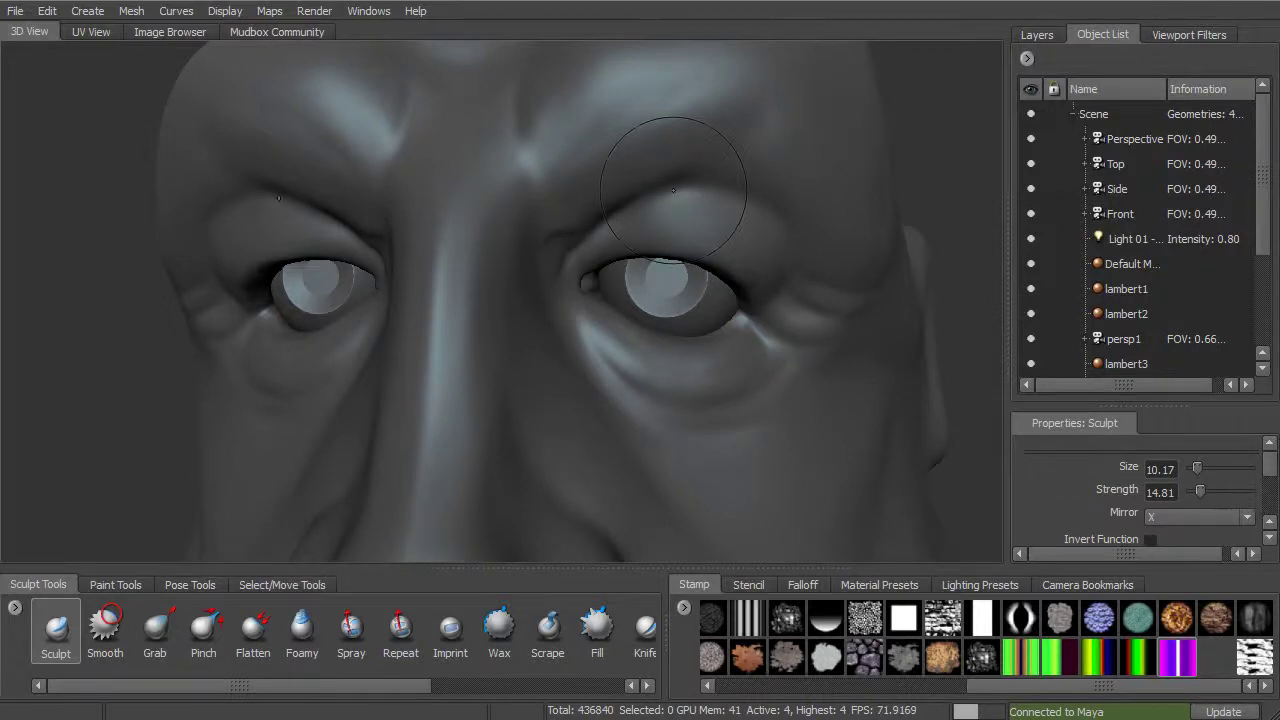
Step: Deepen the fold above the upper eyelids with the Sculpt tool at size 10.17 and strength 14.81, and smooth it
left_click_drag(705, 233, 610, 226, "alt")
right_click_drag(610, 226, 640, 206, "alt")
mouse_move(596, 209)
left_mouse_down()
mouse_move(665, 184)
mouse_move(728, 195)
left_mouse_up()
right_click_drag(820, 215, 780, 230, "alt")
middle_click_drag(650, 168, 638, 235, "alt")
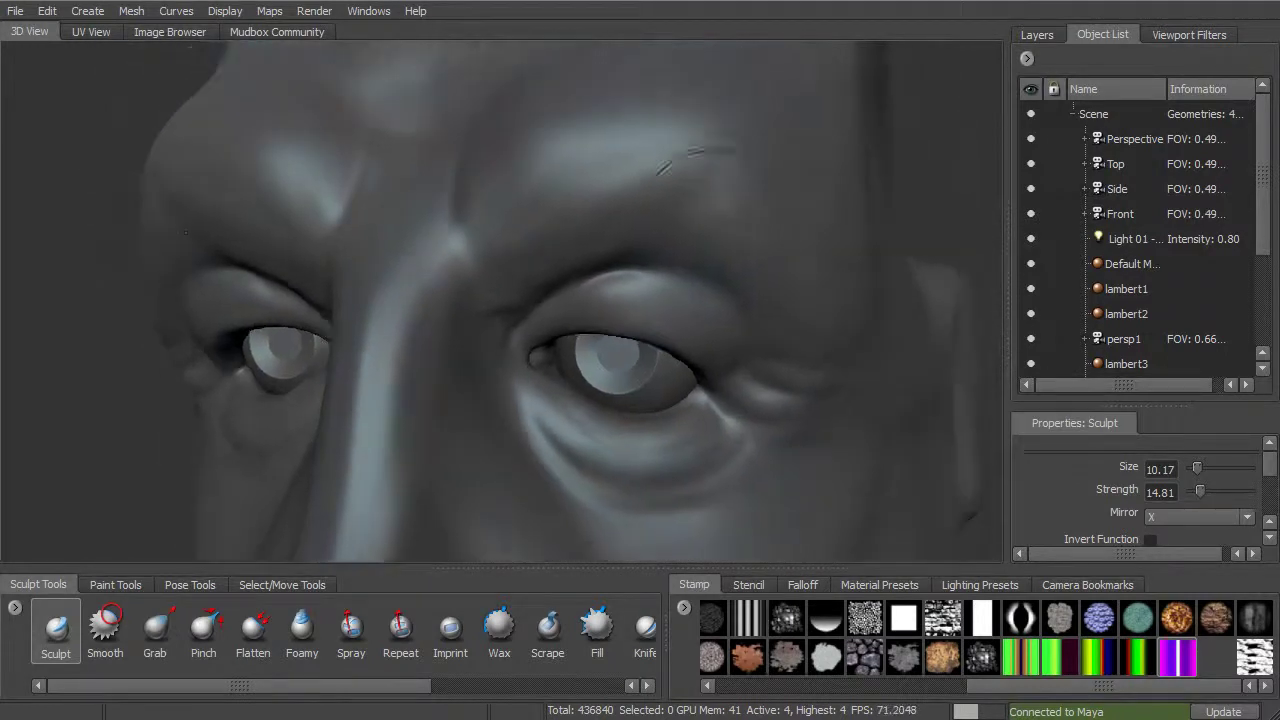
left_click_drag(700, 253, 600, 258, "alt")
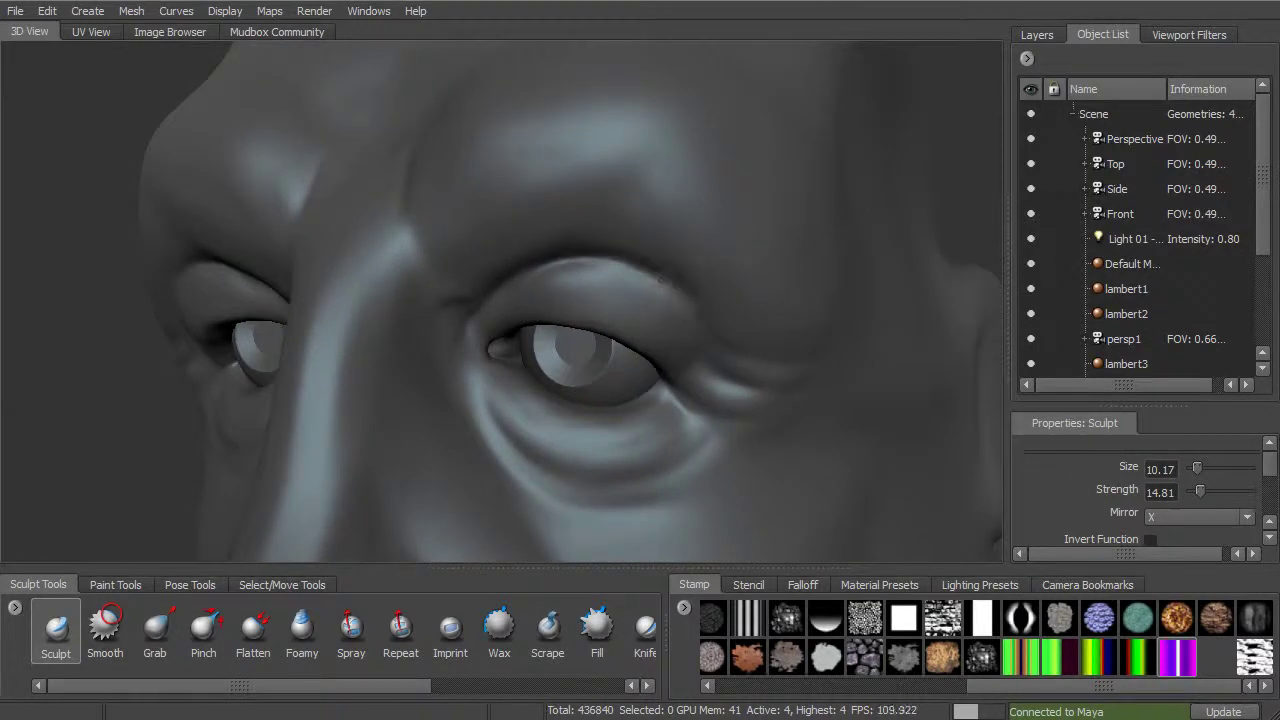
left_click_drag(557, 267, 600, 264)
key("shift")
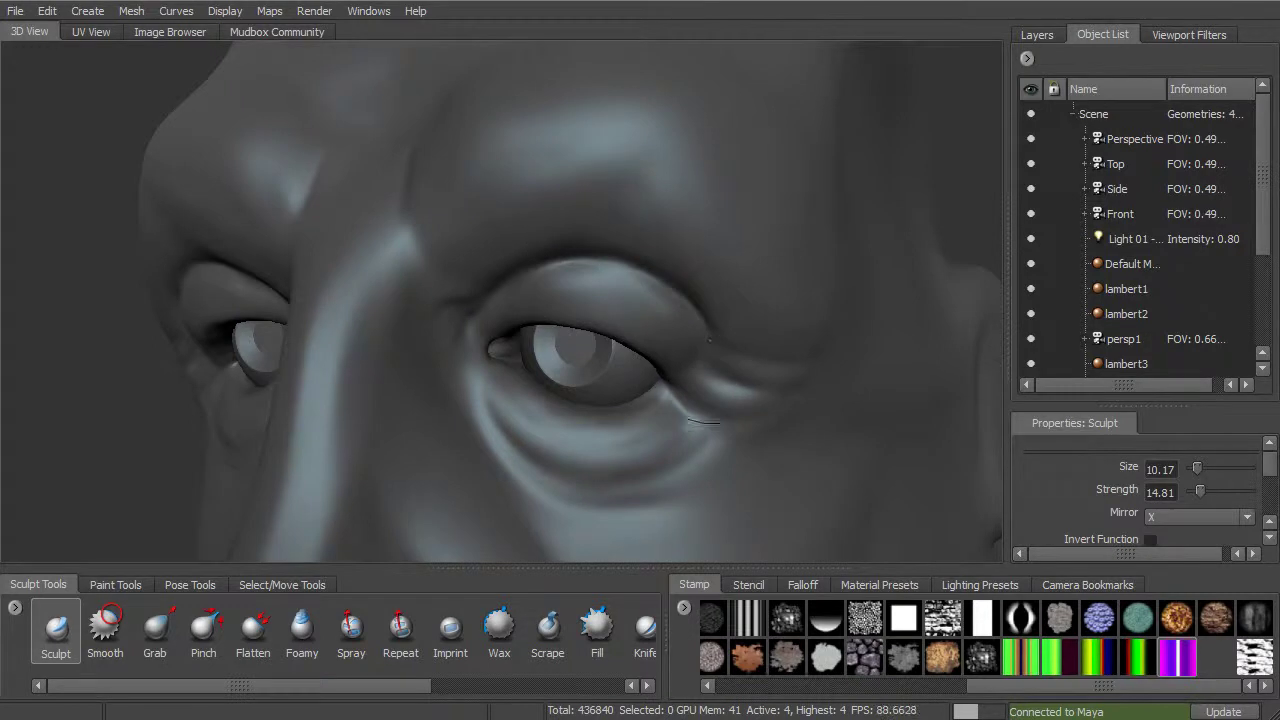
Step: Set the Sculpt brush size to 2.24 and sharpen the wrinkles at the outer corners of the eyes
key("b")
left_click_drag(722, 330, 662, 330)
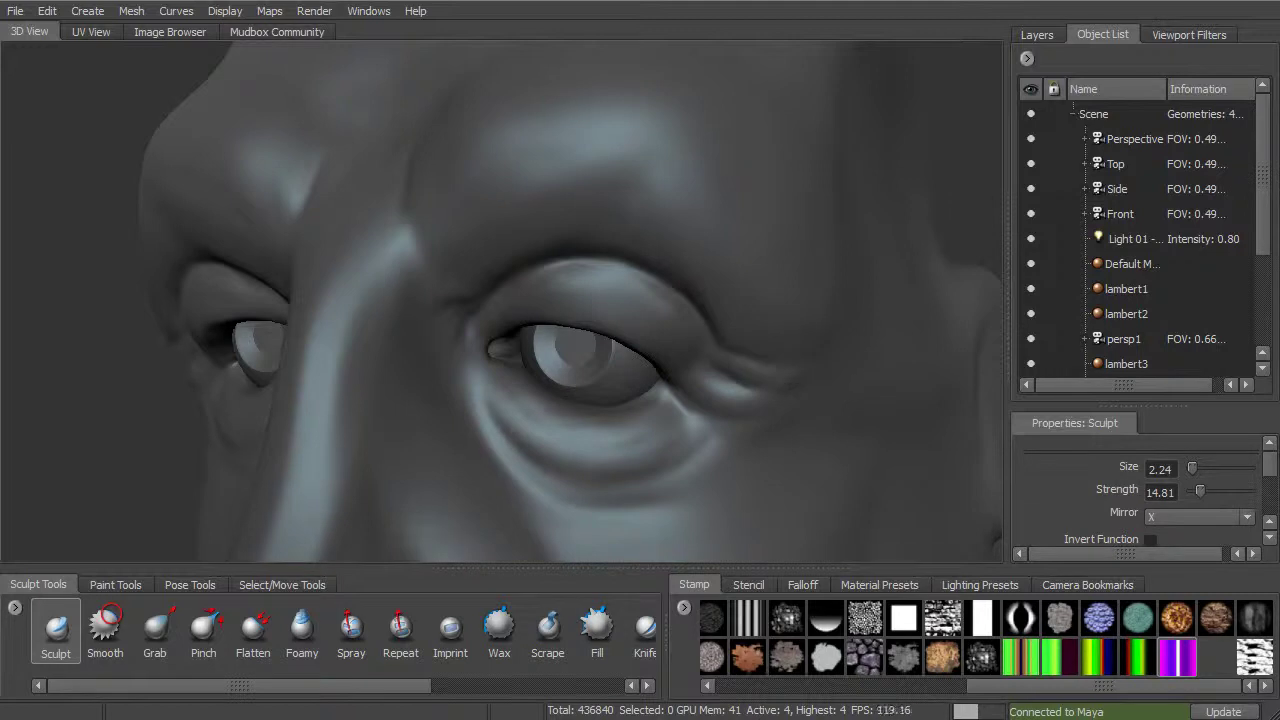
left_click_drag(676, 386, 762, 422)
mouse_move(762, 422)
right_mouse_down("alt")
mouse_move(680, 283)
mouse_move(552, 360)
right_mouse_up("alt")
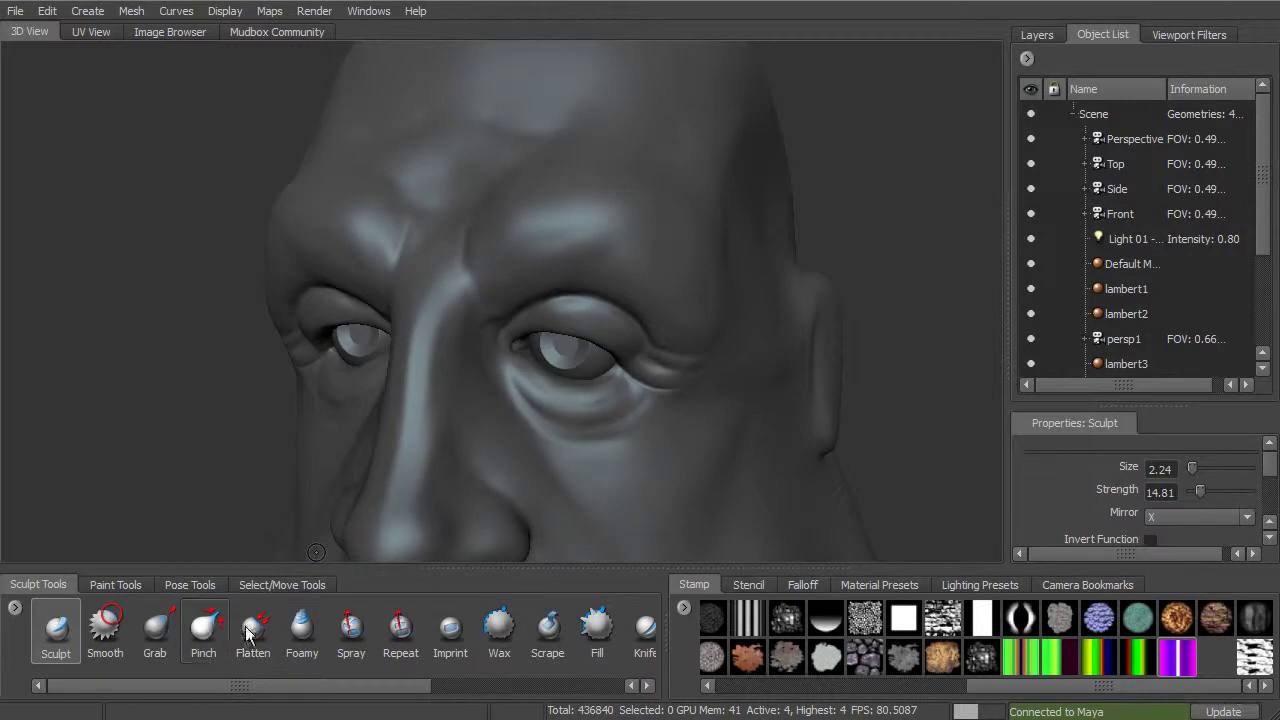
Step: Adjust the skin between the brows and upper eyelids with the Grab tool at size 14.54
left_click(157, 636)
mouse_move(558, 408)
left_mouse_down("alt")
mouse_move(660, 248)
mouse_move(676, 292)
mouse_move(490, 262)
left_mouse_up("alt")
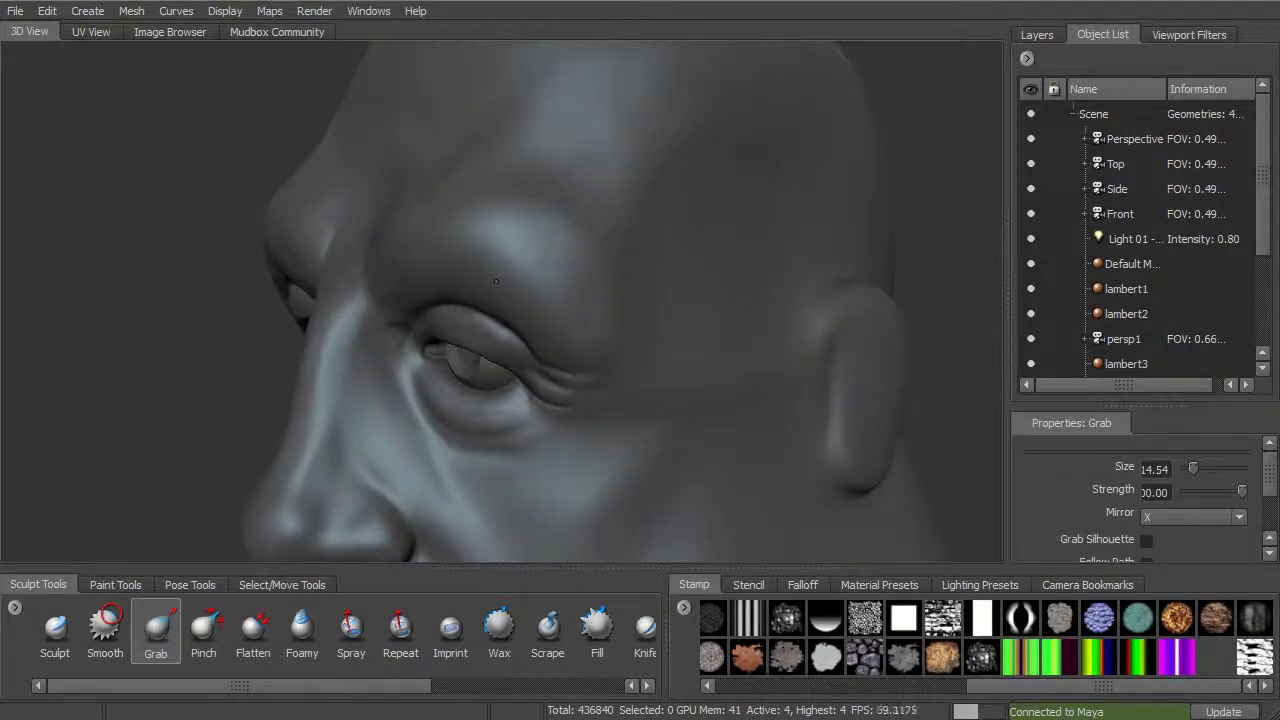
mouse_move(520, 316)
left_mouse_down("alt")
mouse_move(505, 263)
mouse_move(555, 250)
left_mouse_up("alt")
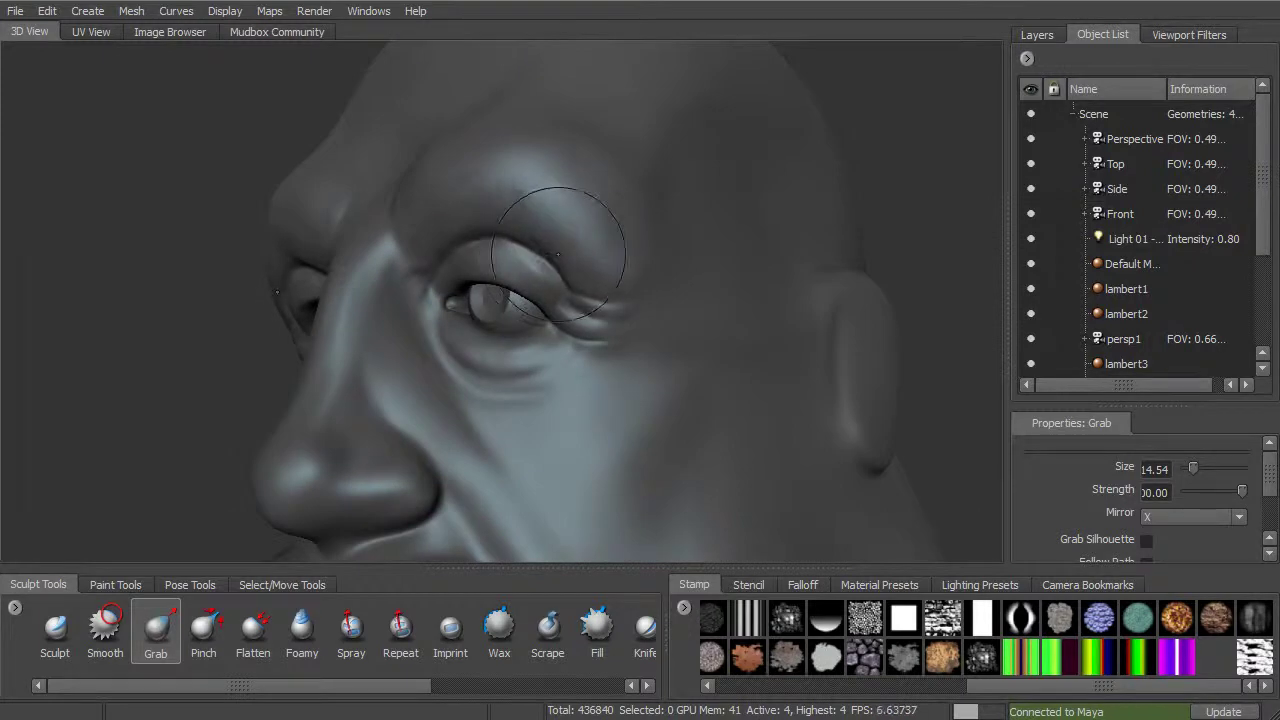
left_click_drag(566, 243, 590, 250, "alt")
right_click_drag(590, 250, 640, 328, "alt")
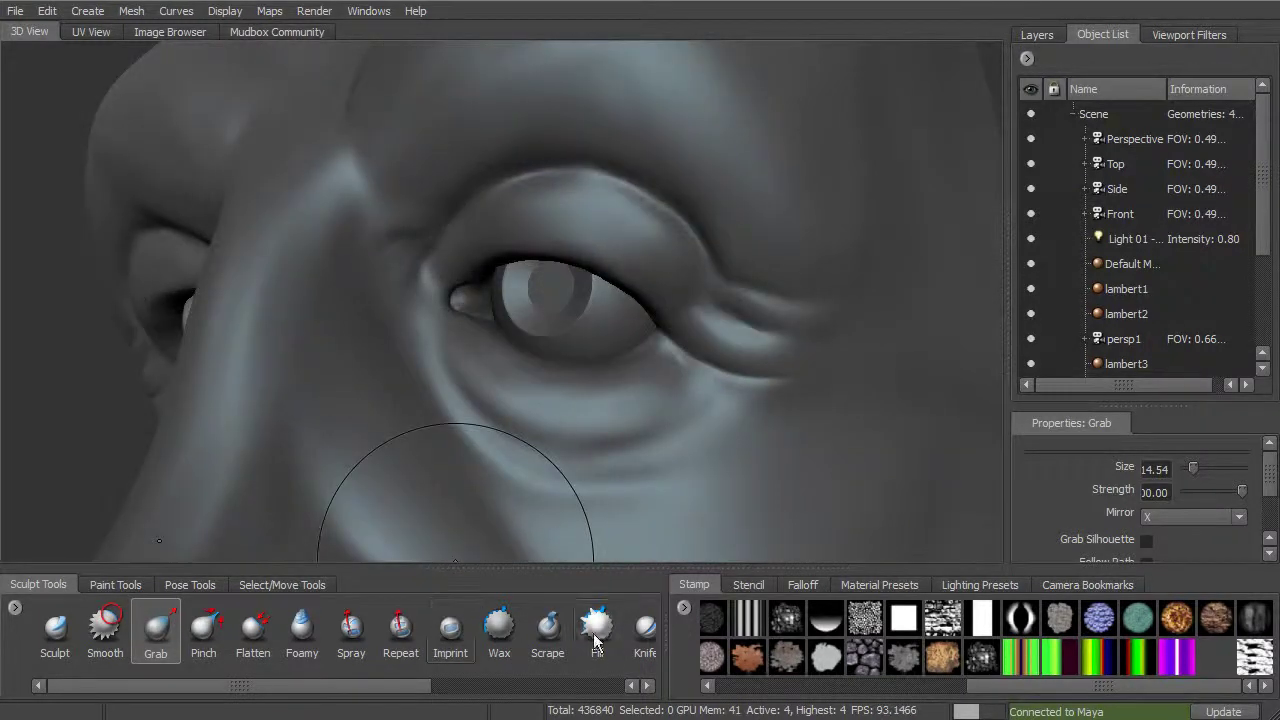
Step: Freeze the upper eyelids and both eye corners with the Freeze tool at size 7.30
left_click_drag(420, 690, 560, 690)
left_click(533, 630)
mouse_move(620, 262)
left_mouse_down("alt")
mouse_move(682, 291)
mouse_move(666, 271)
mouse_move(565, 275)
mouse_move(495, 318)
mouse_move(512, 336)
mouse_move(680, 300)
mouse_move(718, 345)
mouse_move(712, 372)
mouse_move(728, 398)
left_mouse_up("alt")
key("b")
left_click(616, 262)
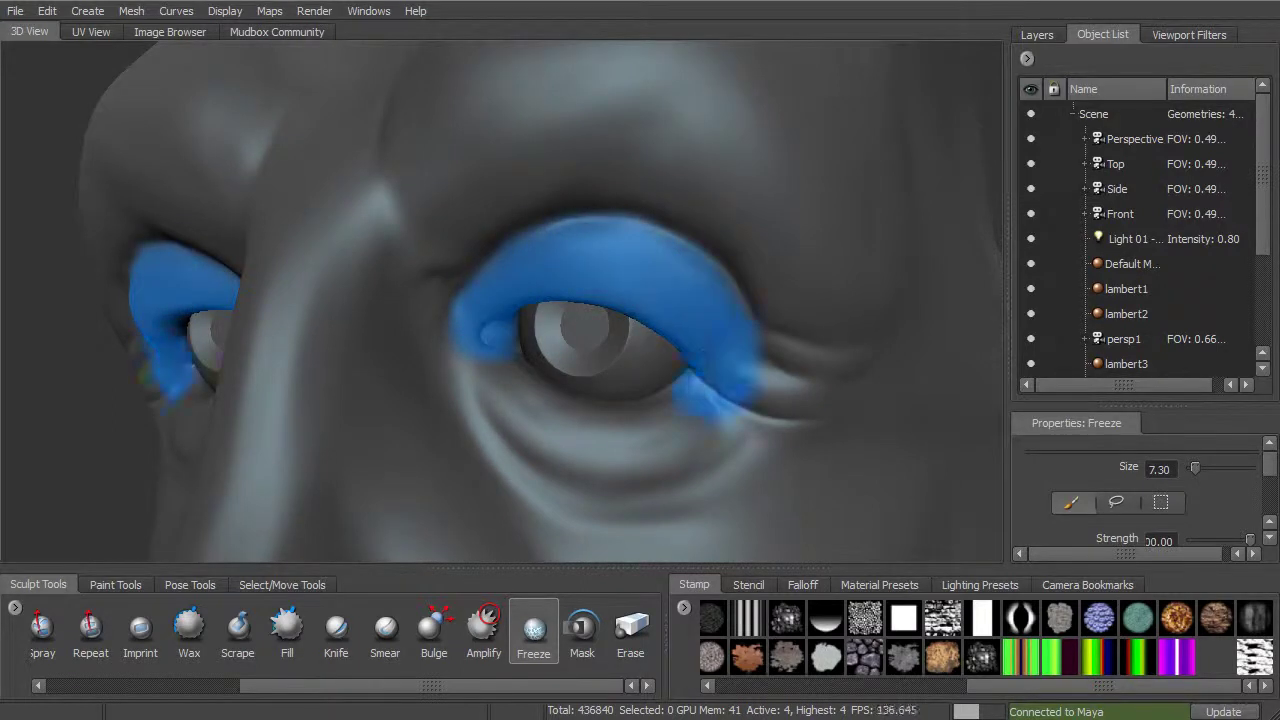
right_click_drag(676, 297, 560, 276, "alt")
left_click_drag(560, 276, 553, 300, "alt")
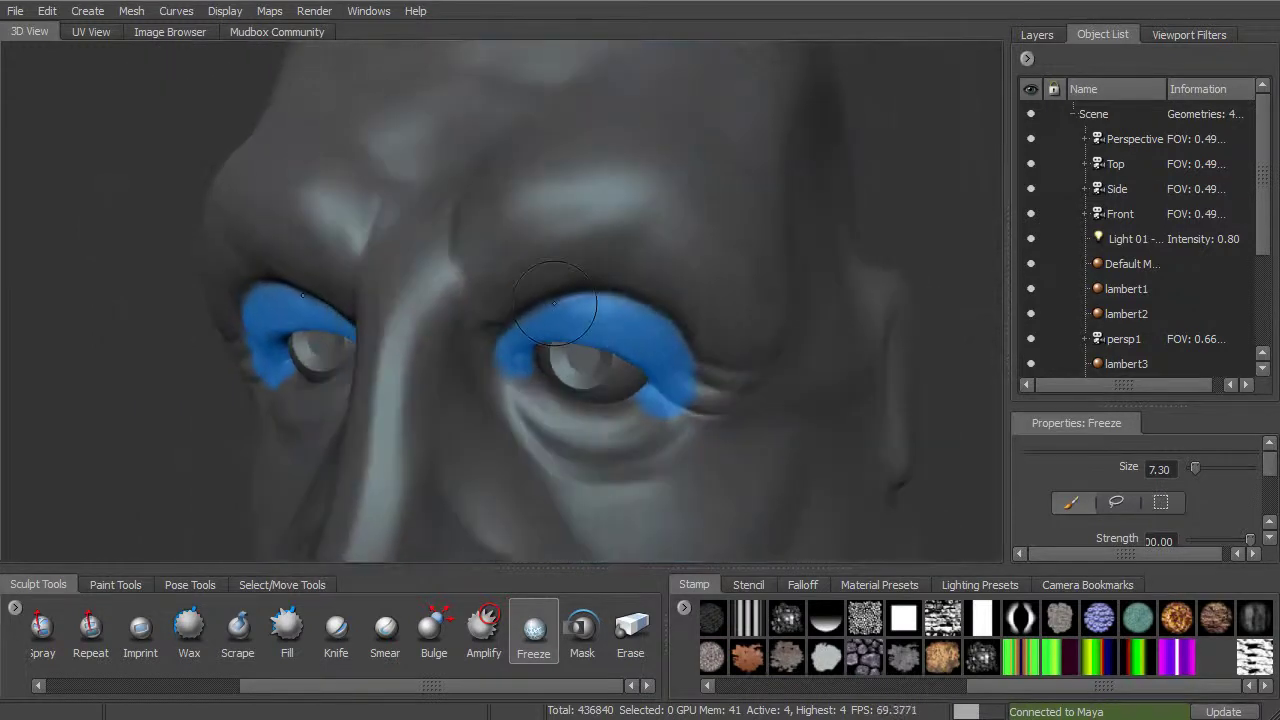
Step: Pull the brow skin down over the frozen upper eyelids with the Grab tool at size 15.39
left_click_drag(263, 687, 124, 666)
left_click(88, 637)
mouse_move(584, 408)
left_mouse_down("alt")
mouse_move(555, 375)
mouse_move(620, 222)
mouse_move(715, 243)
mouse_move(586, 232)
left_mouse_up("alt")
key("b")
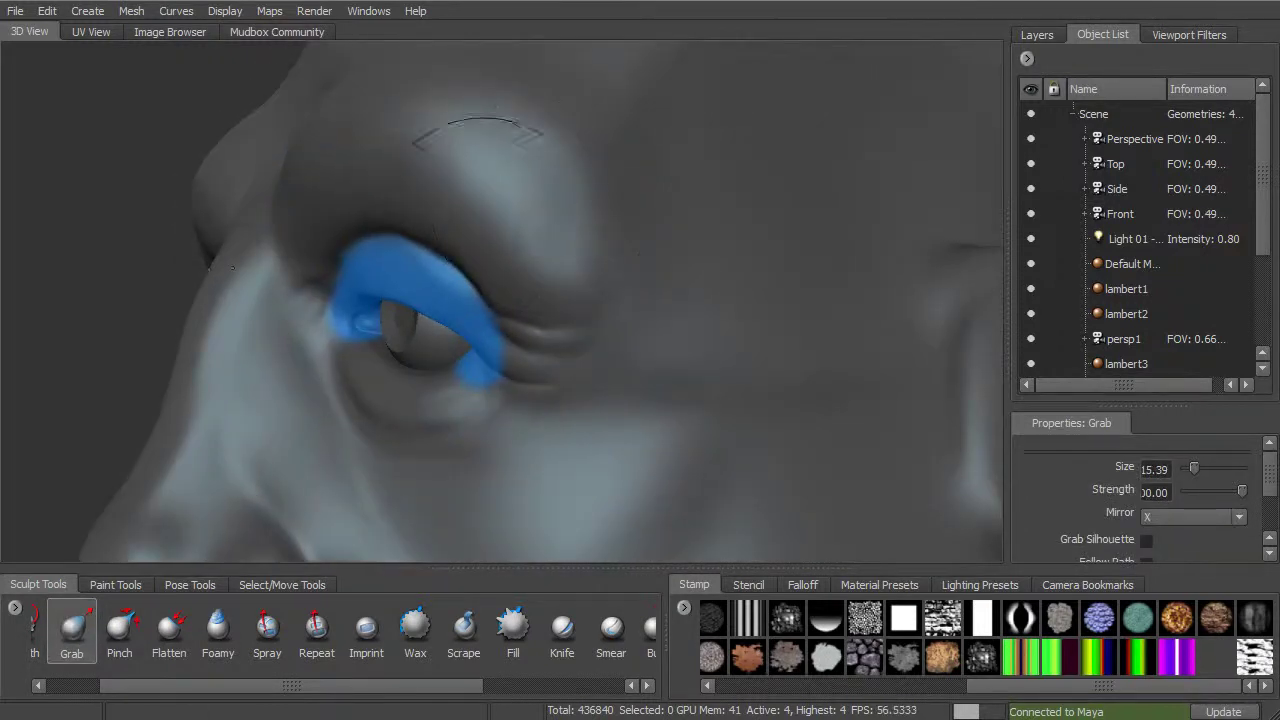
left_click_drag(402, 207, 513, 288)
mouse_move(513, 282)
left_mouse_down("alt")
mouse_move(592, 243)
mouse_move(575, 250)
mouse_move(590, 262)
mouse_move(690, 240)
mouse_move(714, 263)
mouse_move(757, 143)
left_mouse_up("alt")
key("shift")
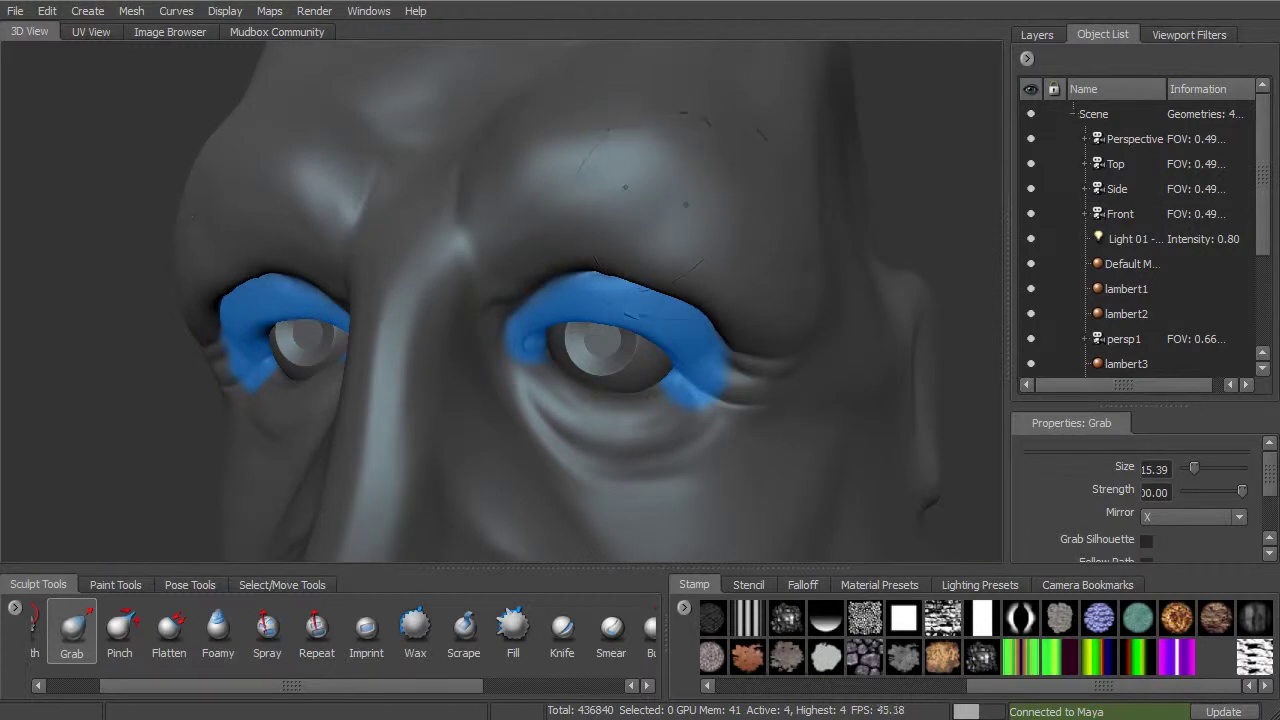
mouse_move(620, 160)
left_mouse_down("alt")
mouse_move(770, 300)
mouse_move(790, 286)
mouse_move(560, 230)
left_mouse_up("alt")
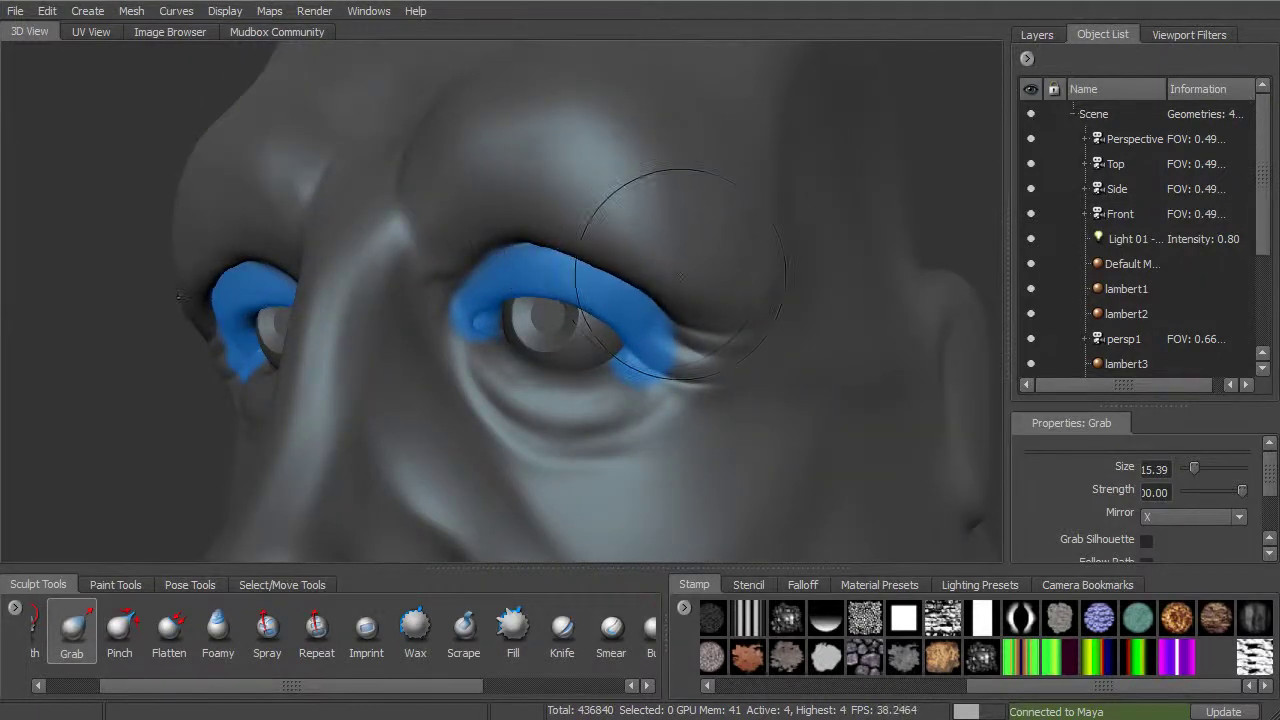
left_click_drag(665, 255, 715, 255, "alt")
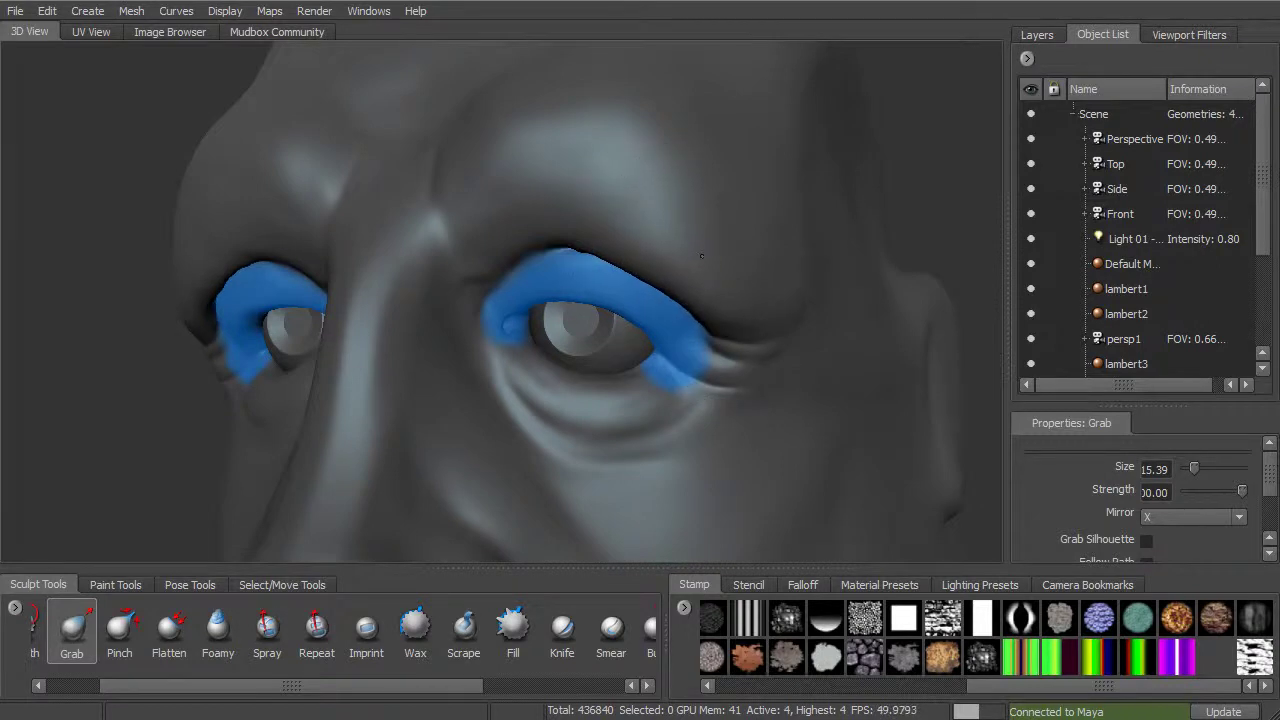
left_click_drag(702, 257, 770, 255, "alt")
right_click_drag(770, 255, 716, 226, "alt")
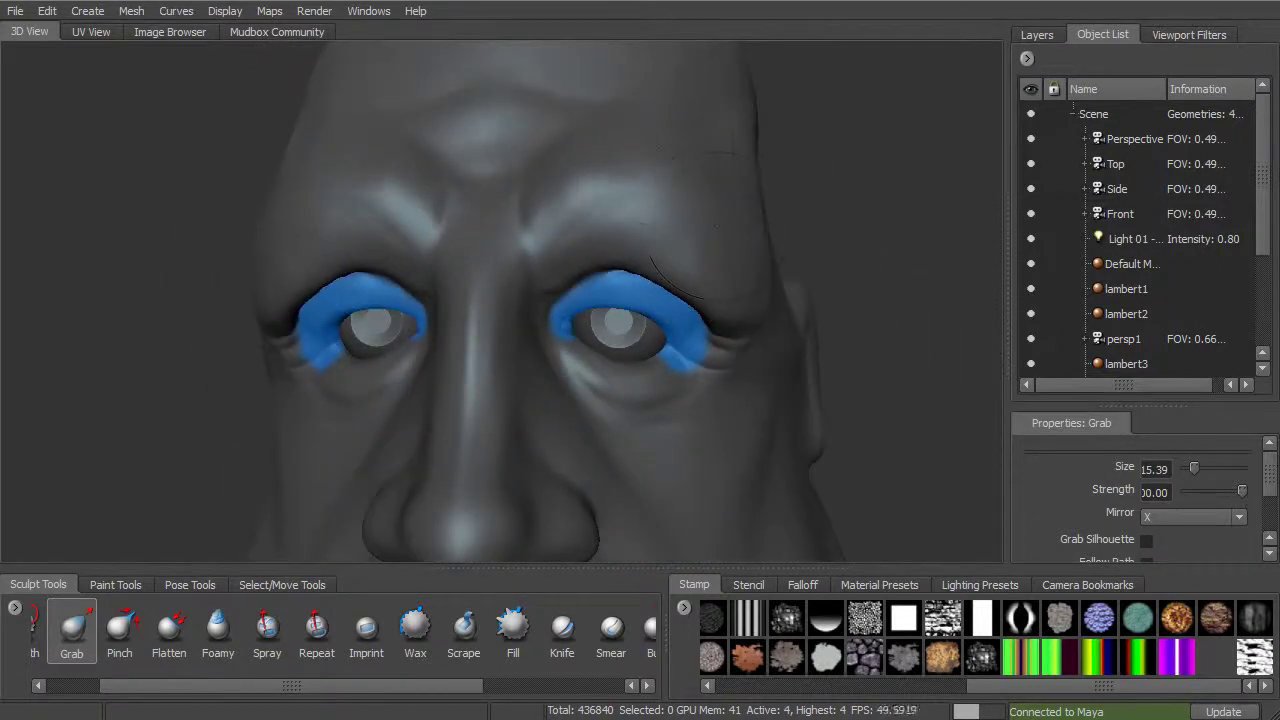
Step: Set the Grab brush size to 28.66 and reshape the brows from the front
key("b")
left_click_drag(642, 162, 700, 162)
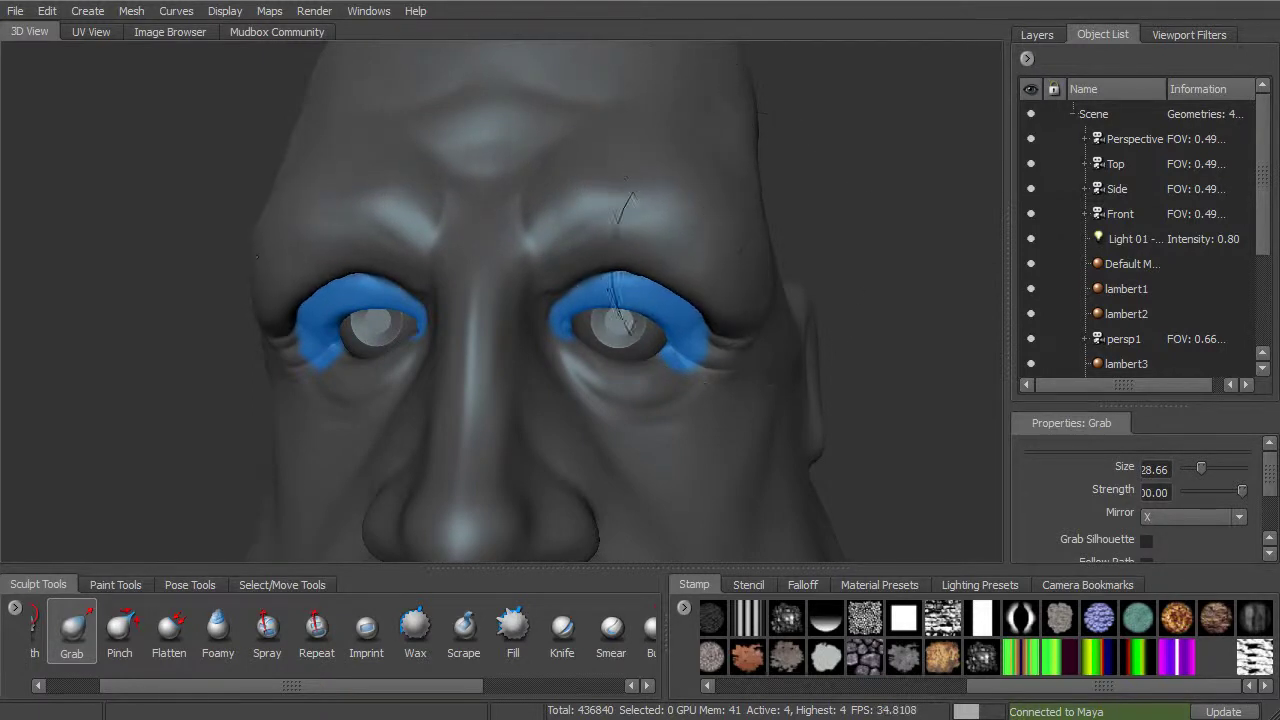
left_click_drag(577, 180, 582, 186)
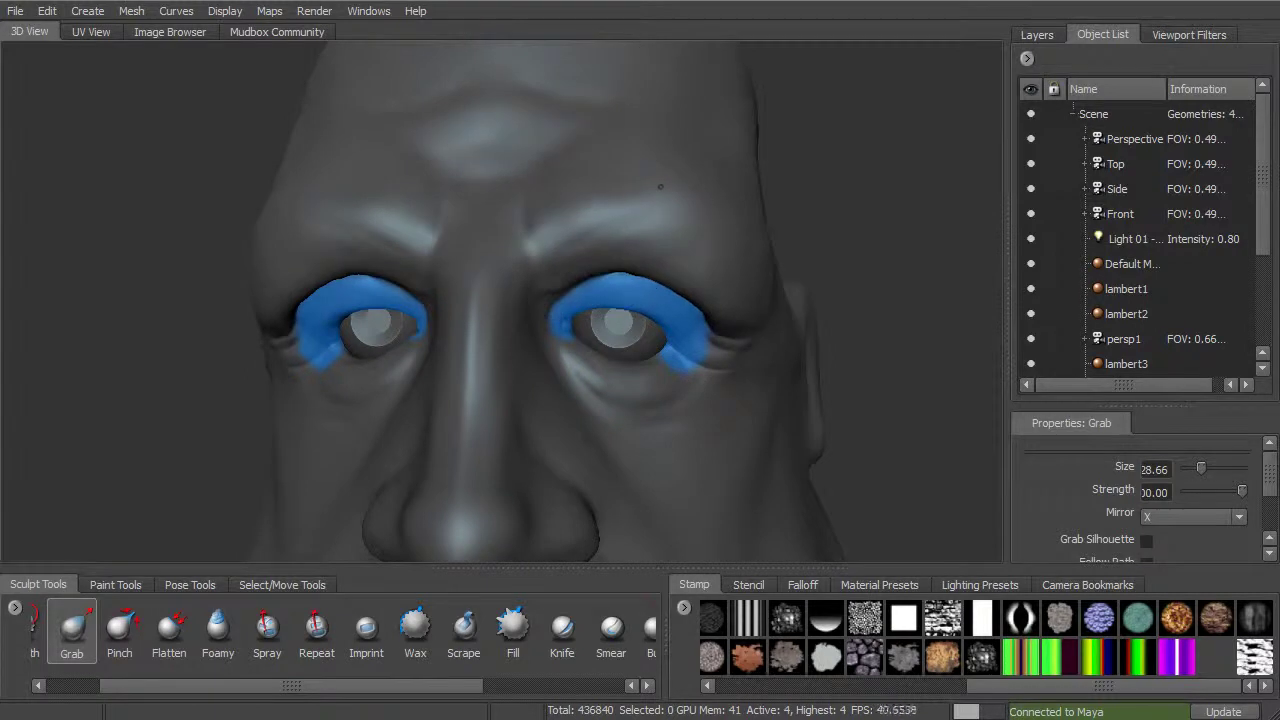
right_click_drag(663, 186, 686, 229, "alt")
left_click_drag(686, 229, 698, 218, "alt")
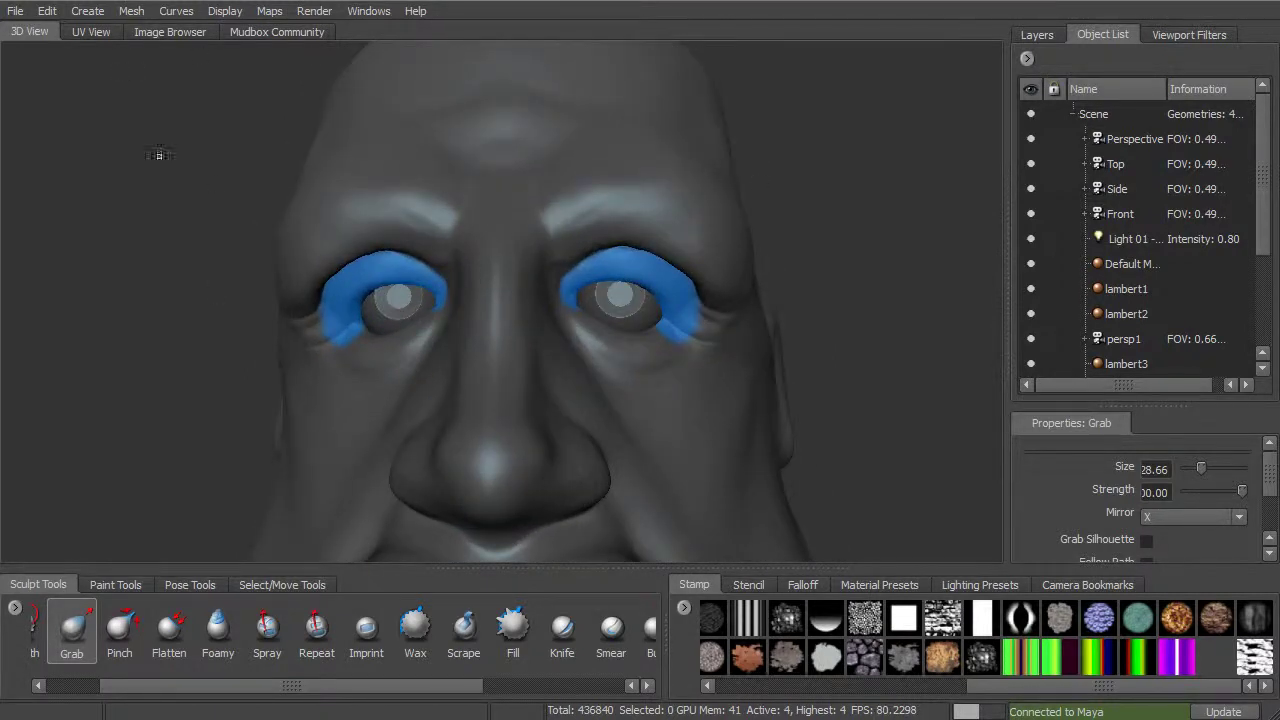
Step: Unfreeze all of the frozen eyelid areas and smooth the skin around the eyes
left_click(56, 12)
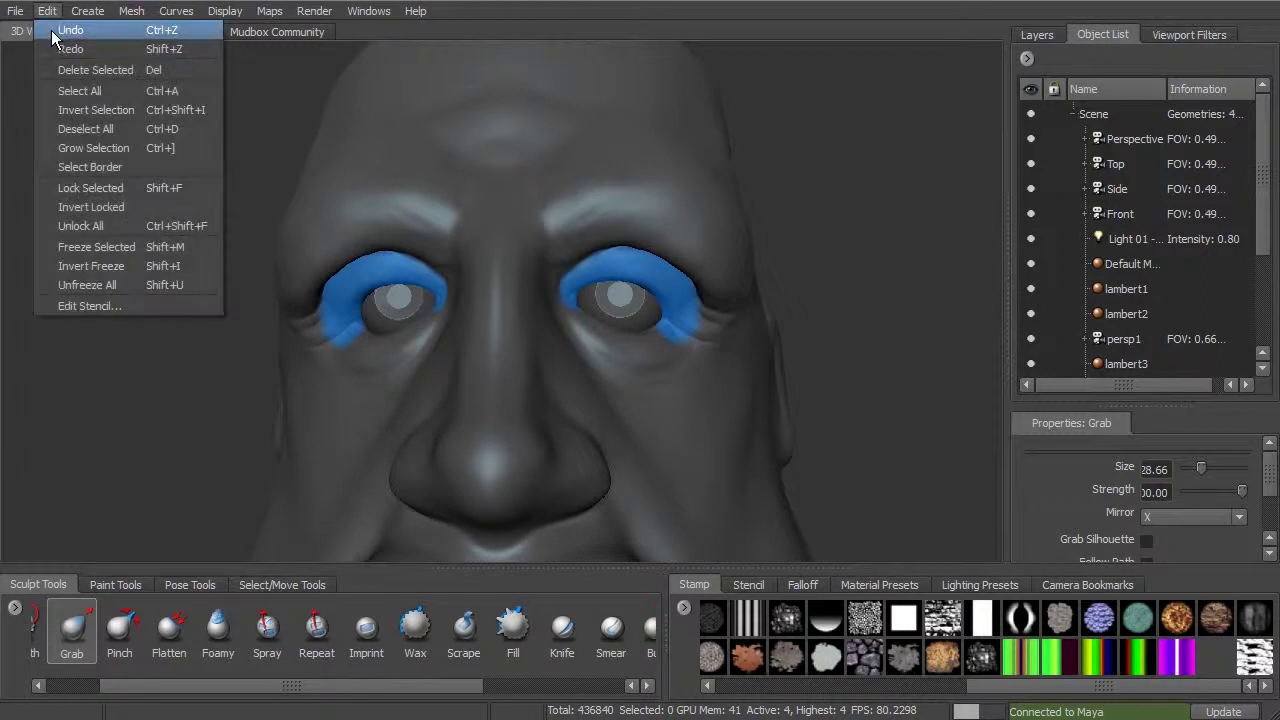
left_click(108, 286)
right_click_drag(585, 344, 700, 330, "alt")
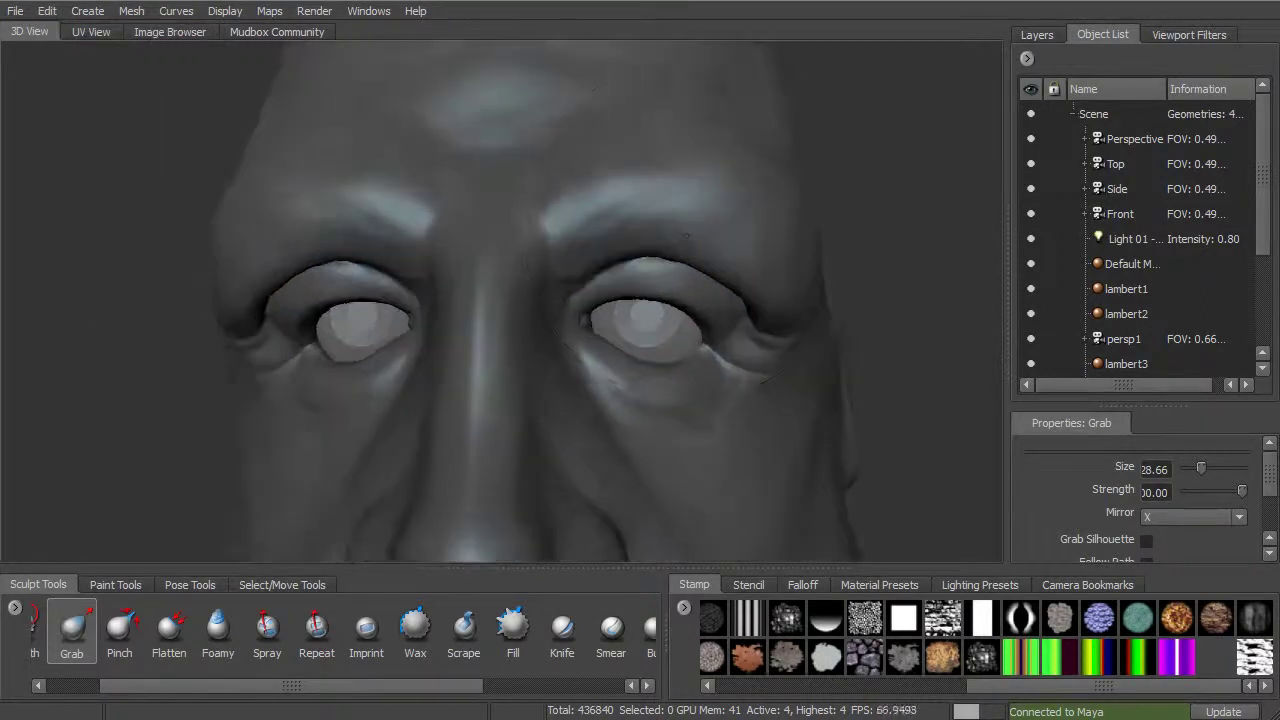
key("shift")
Step: Smooth the brows with the Smooth tool at size 14.86 and strength 15
scroll(95, 635, "left", 3)
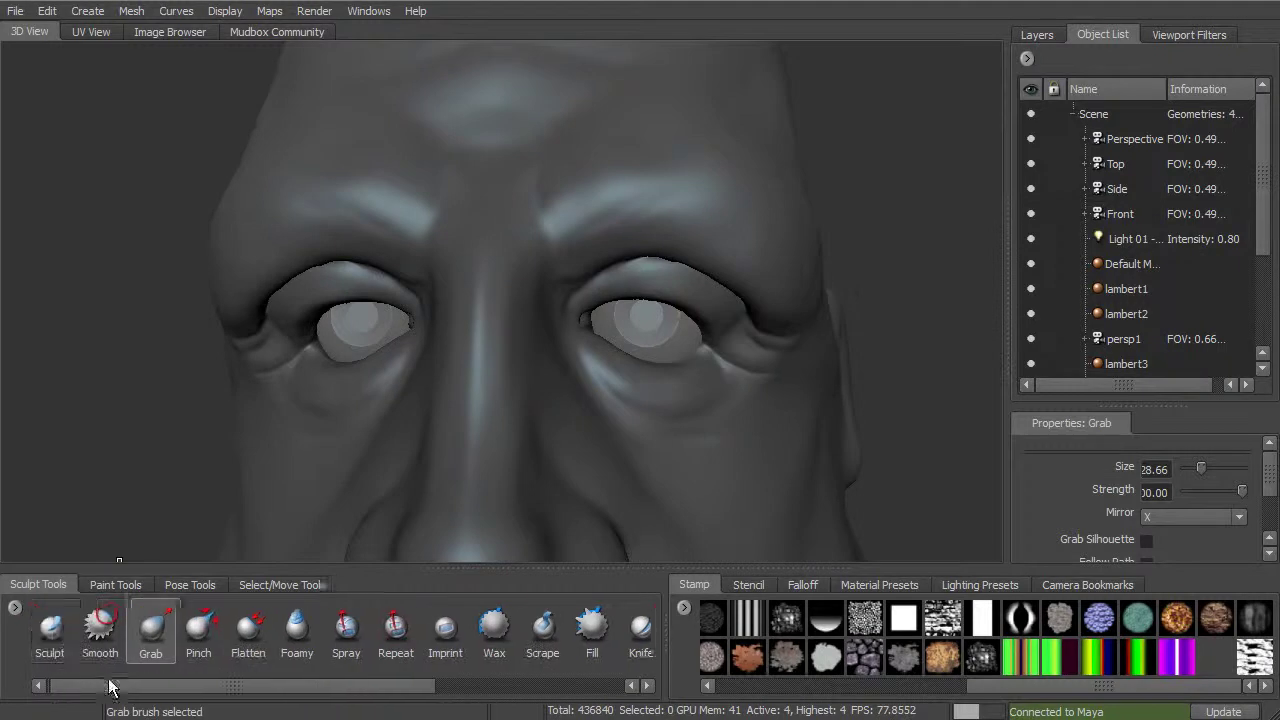
left_click(106, 628)
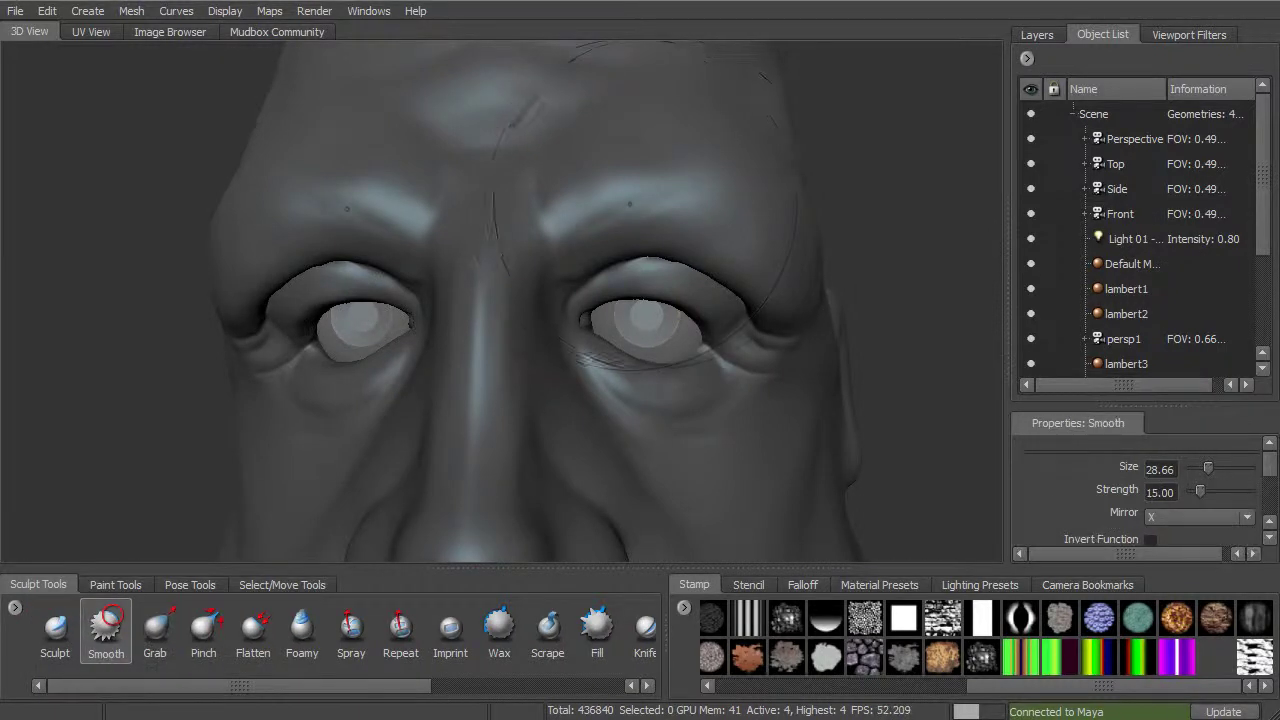
key("b")
mouse_move(665, 199)
left_mouse_down()
mouse_move(605, 199)
mouse_move(654, 214)
mouse_move(628, 212)
left_mouse_up()
middle_click_drag(628, 212, 646, 191, "alt")
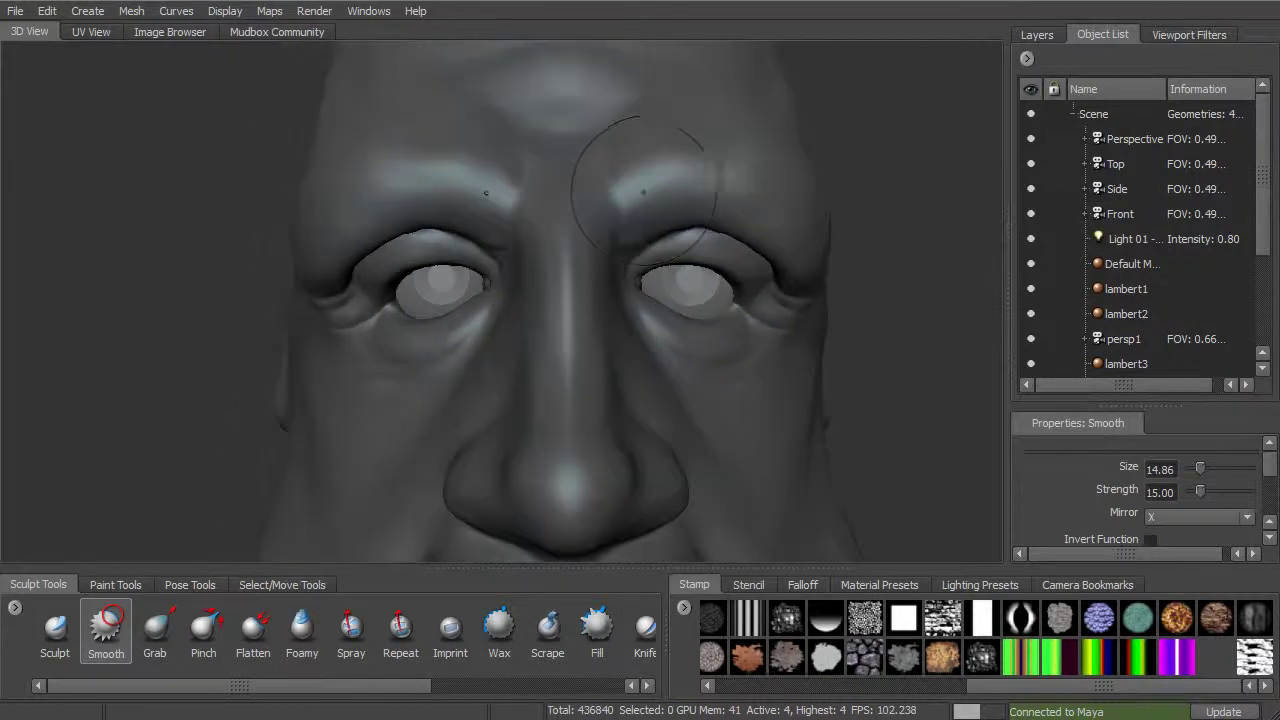
right_click_drag(646, 191, 590, 191, "alt")
left_click_drag(720, 195, 686, 191, "alt")
Step: Examine the sculpted eyelids, brows, nose and toothed mouth from several angles
scroll(669, 170, "down", 4)
scroll(672, 180, "up", 4)
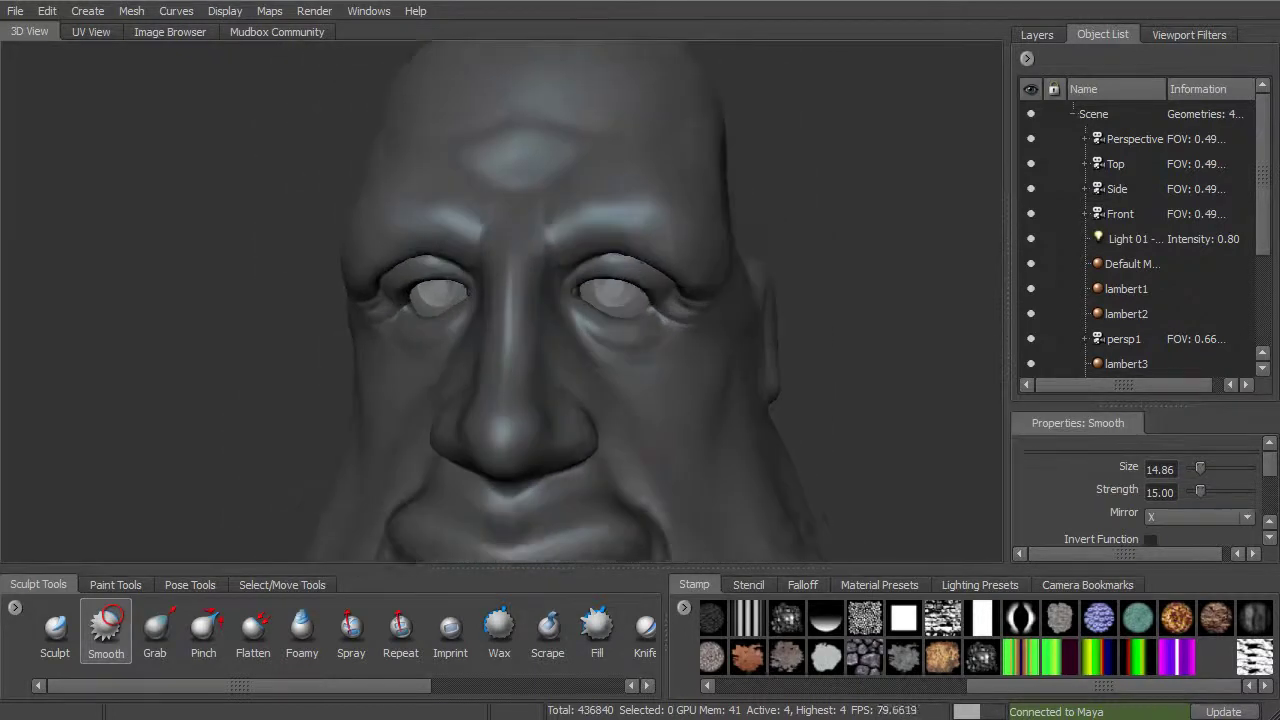
middle_click_drag(713, 275, 613, 233, "alt")
scroll(613, 233, "up", 3)
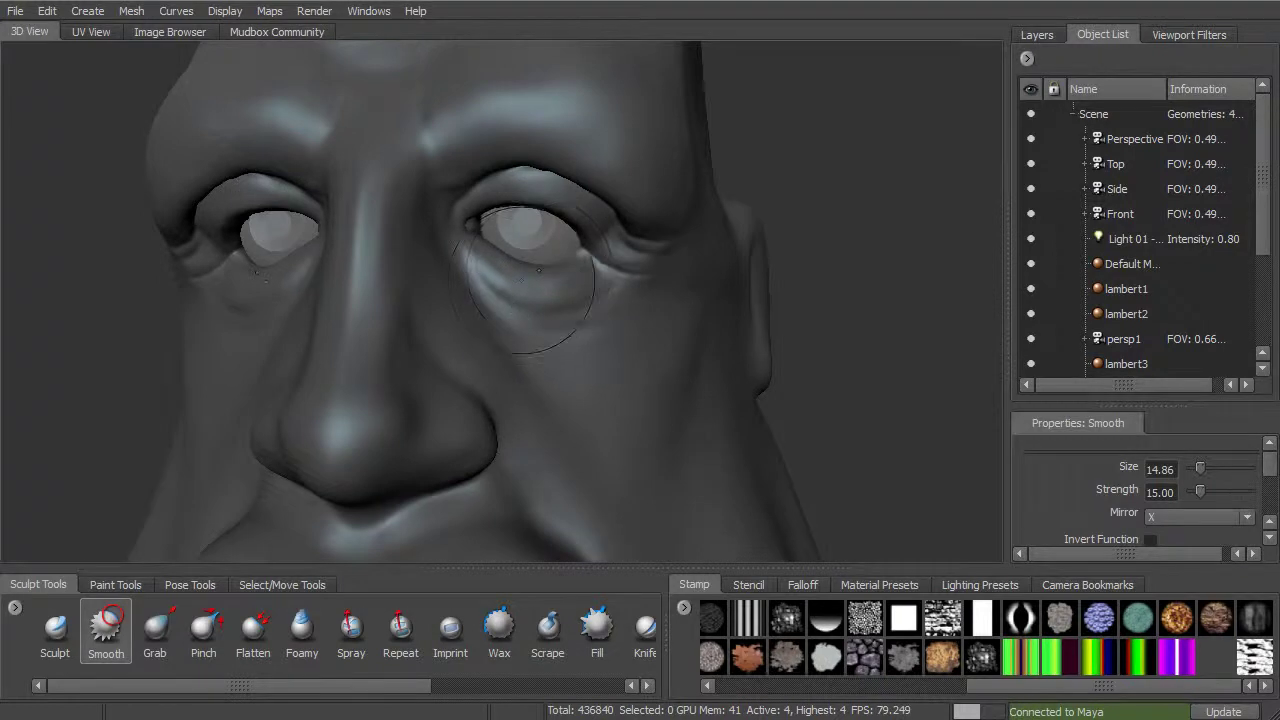
mouse_move(560, 245)
left_mouse_down("alt")
mouse_move(648, 254)
mouse_move(567, 214)
mouse_move(607, 252)
mouse_move(678, 244)
mouse_move(685, 215)
mouse_move(607, 247)
left_mouse_up("alt")
scroll(607, 252, "down", 3)
middle_click_drag(637, 298, 627, 127, "alt")
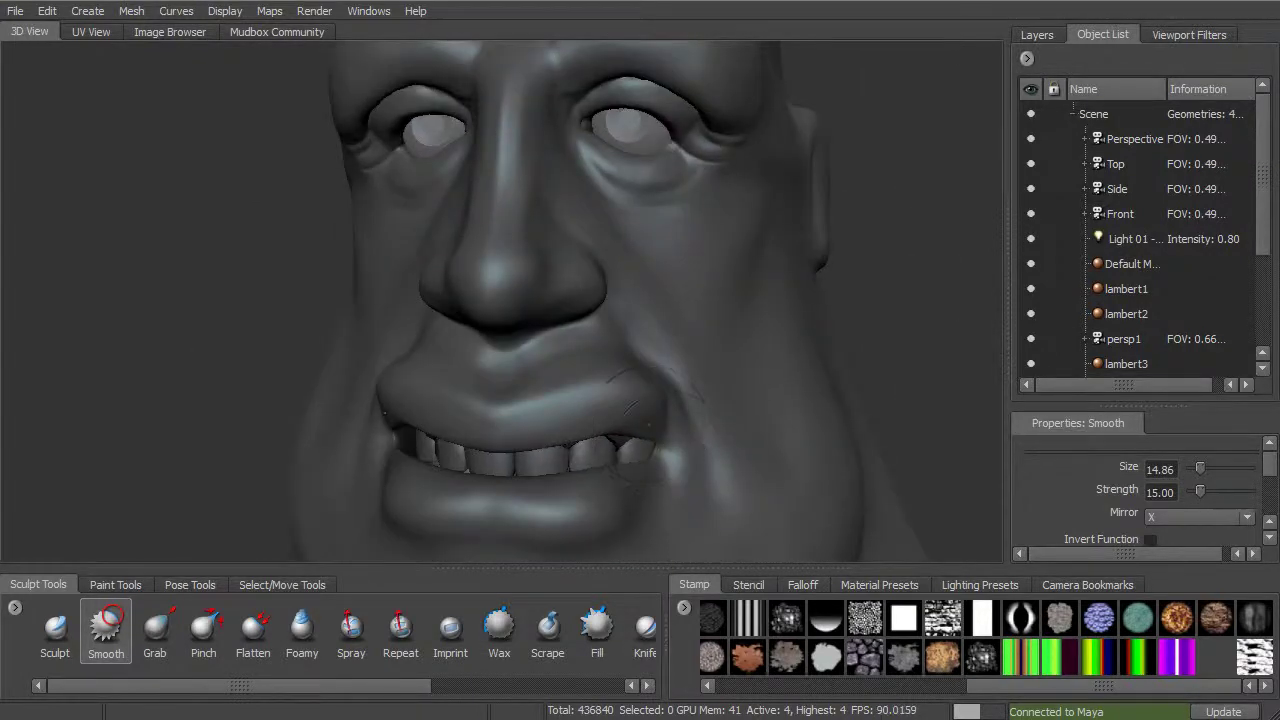
mouse_move(692, 435)
left_mouse_down("alt")
mouse_move(610, 419)
mouse_move(614, 404)
mouse_move(562, 436)
mouse_move(575, 450)
mouse_move(658, 377)
mouse_move(660, 394)
mouse_move(638, 342)
mouse_move(640, 378)
left_mouse_up("alt")
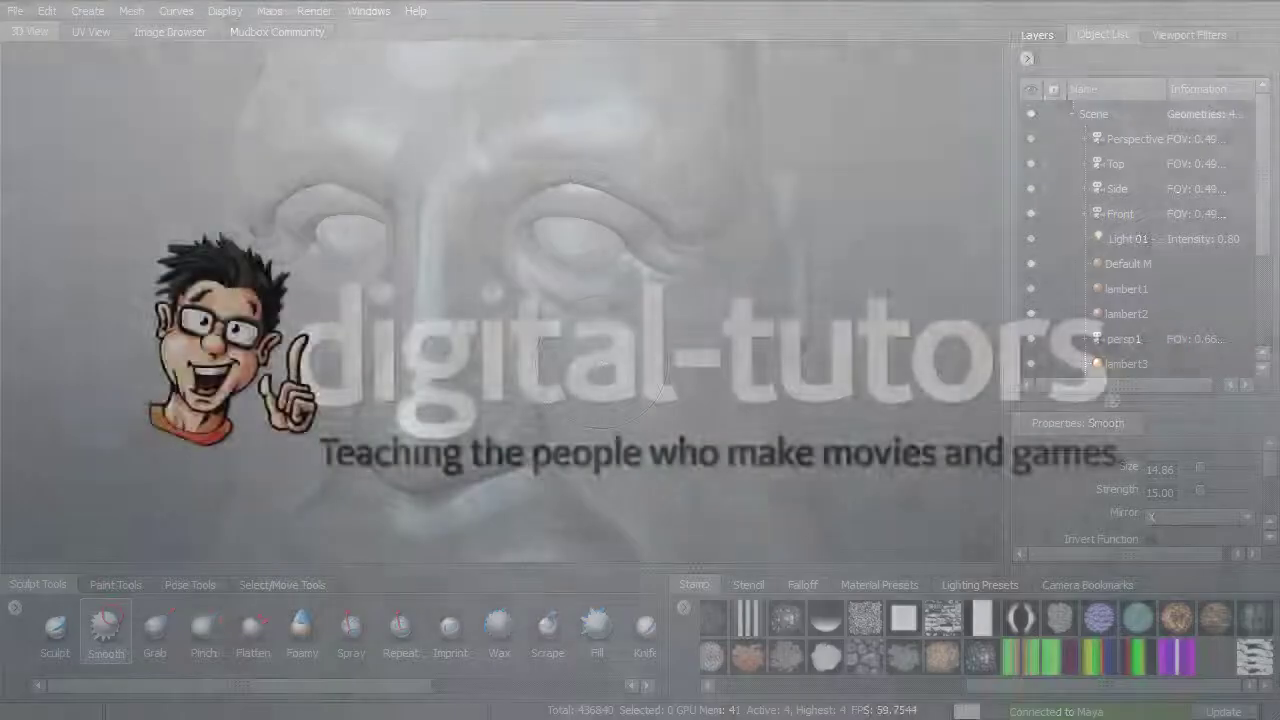